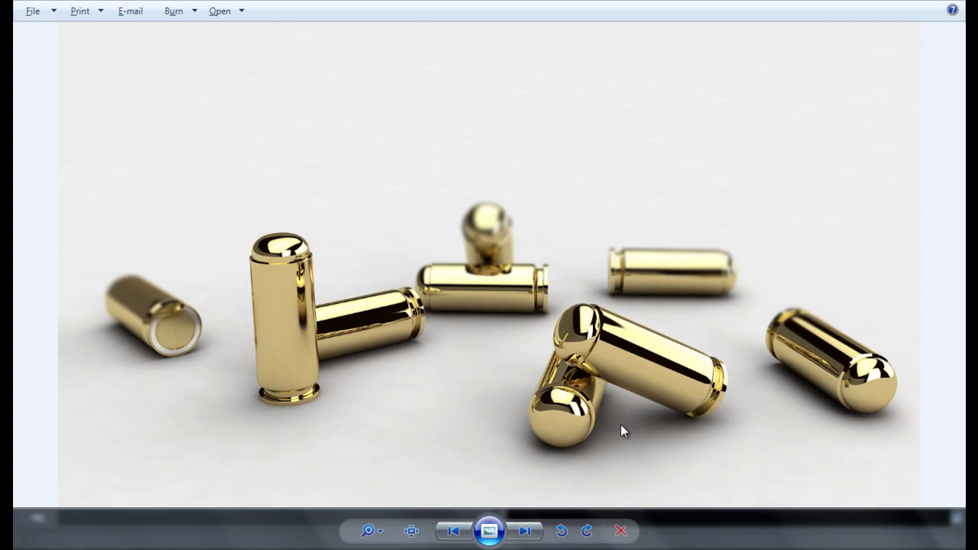
# Close the reference render, switch to the front view and activate the Bezier Curve Tool.
pyautogui.click(620, 531)
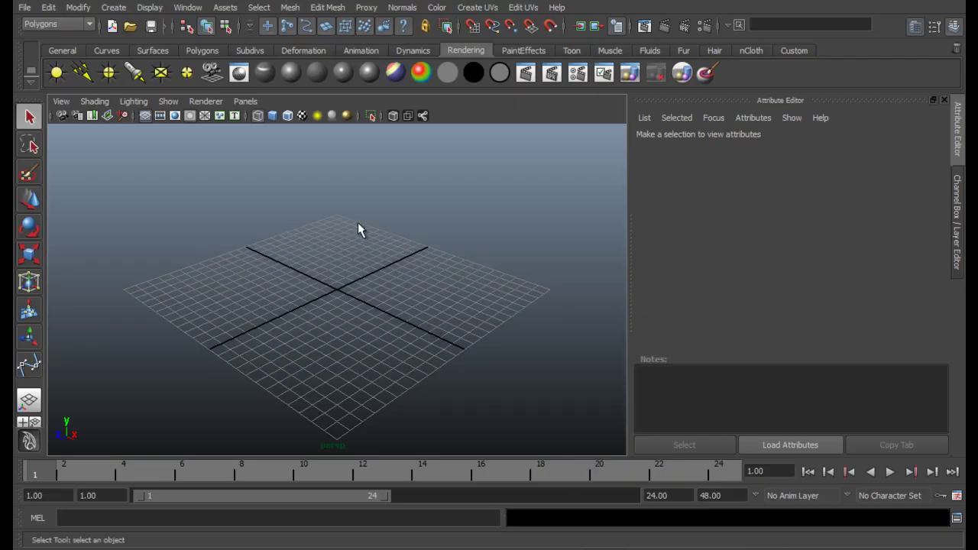
pyautogui.press('space')
pyautogui.press('space')
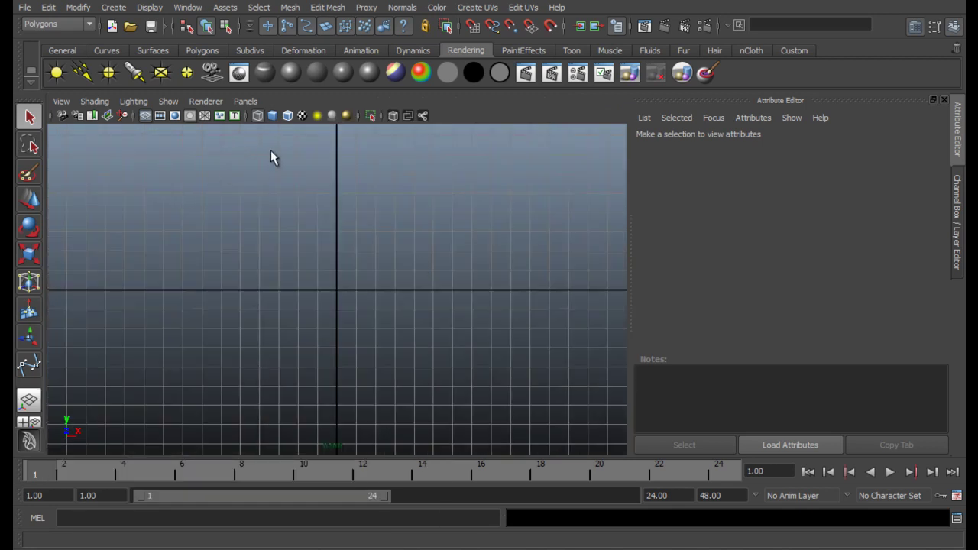
pyautogui.click(113, 9)
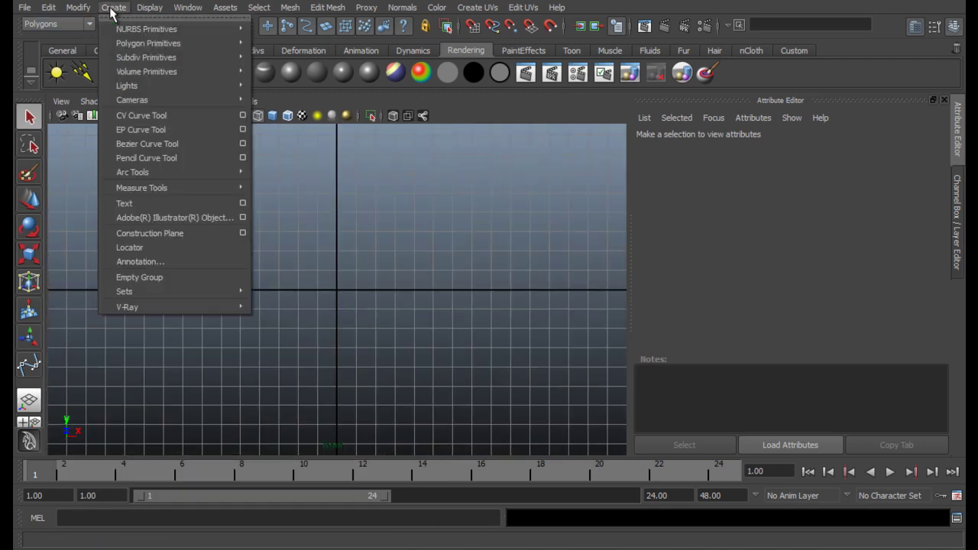
pyautogui.click(196, 144)
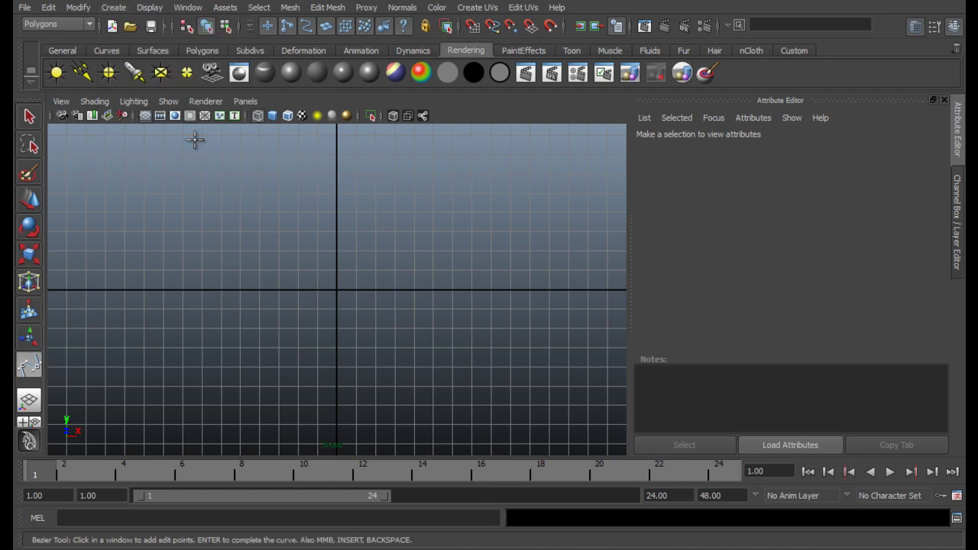
pyautogui.click(116, 9)
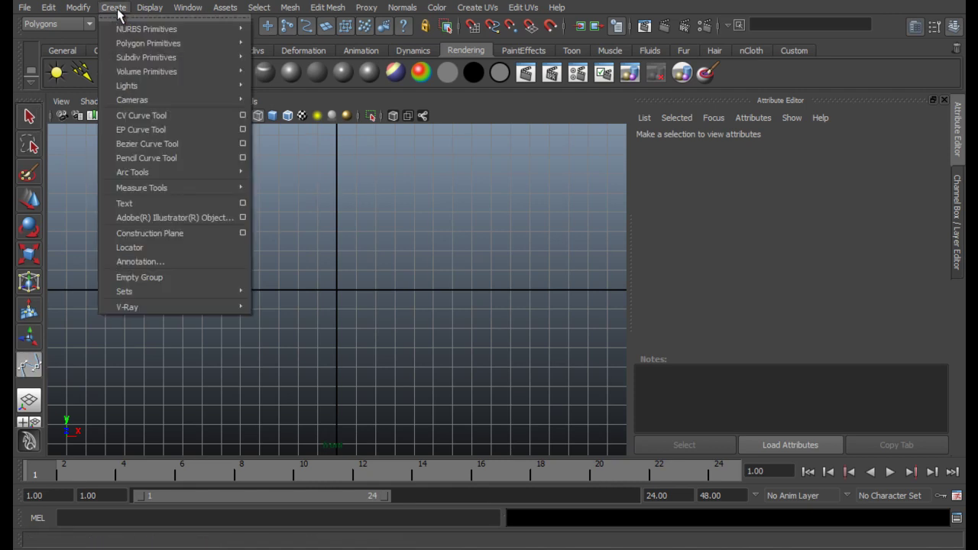
# Start the bullet profile with a point at the axis top and smooth anchors for the rounded tip.
pyautogui.click(138, 144)
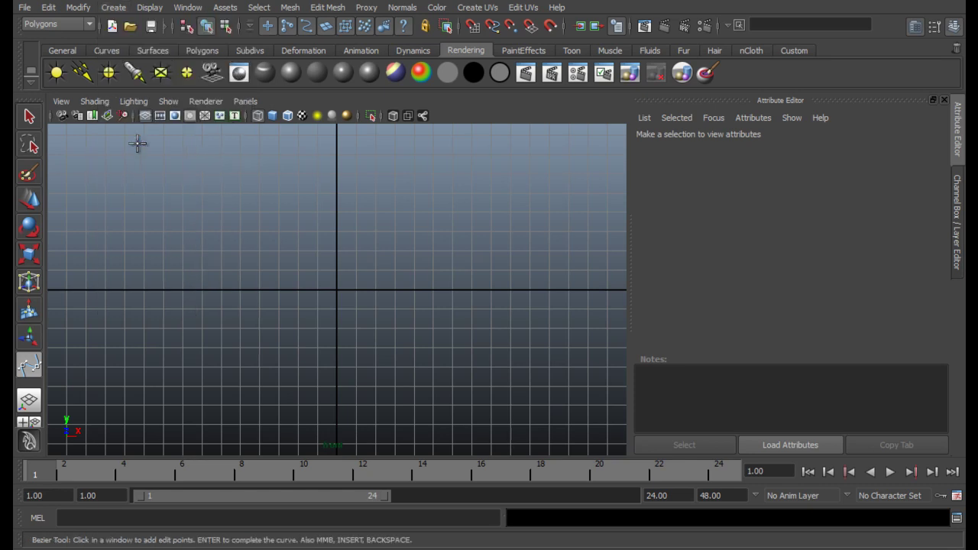
pyautogui.click(337, 198)
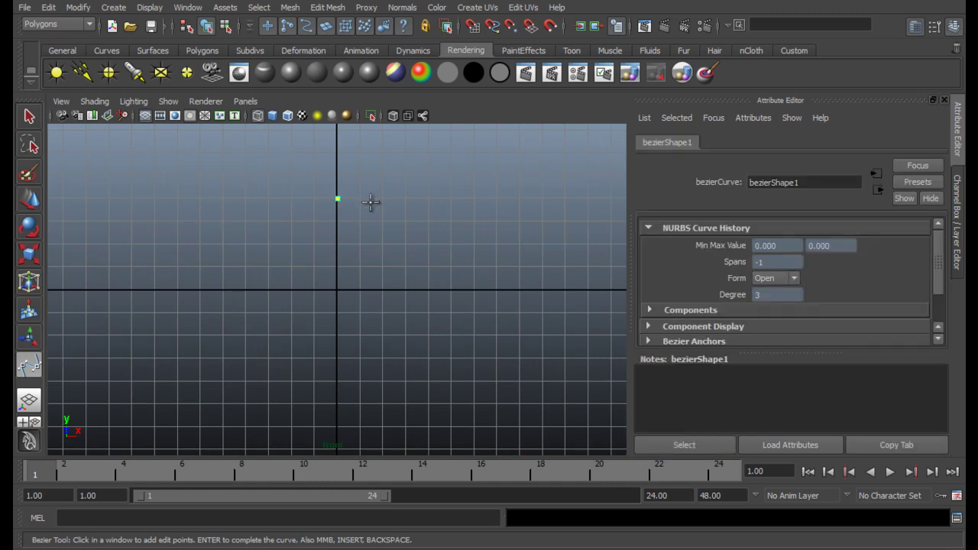
pyautogui.moveTo(367, 207); pyautogui.dragTo(372, 220)
pyautogui.click(371, 221)
pyautogui.click(373, 221)
# Extend the profile down the side, re-placing one anchor, through the base step and rim to the axis.
pyautogui.click(381, 335)
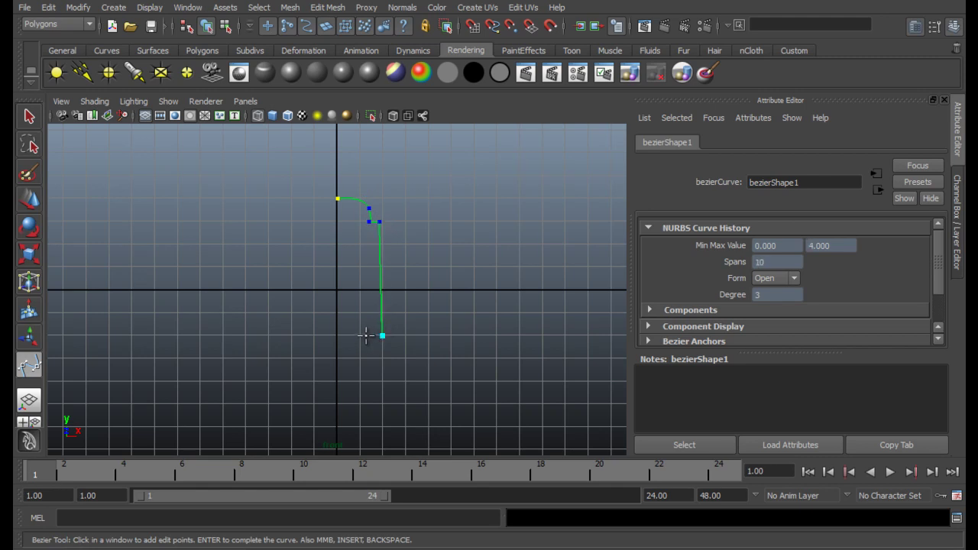
pyautogui.hotkey('ctrl', 'z')
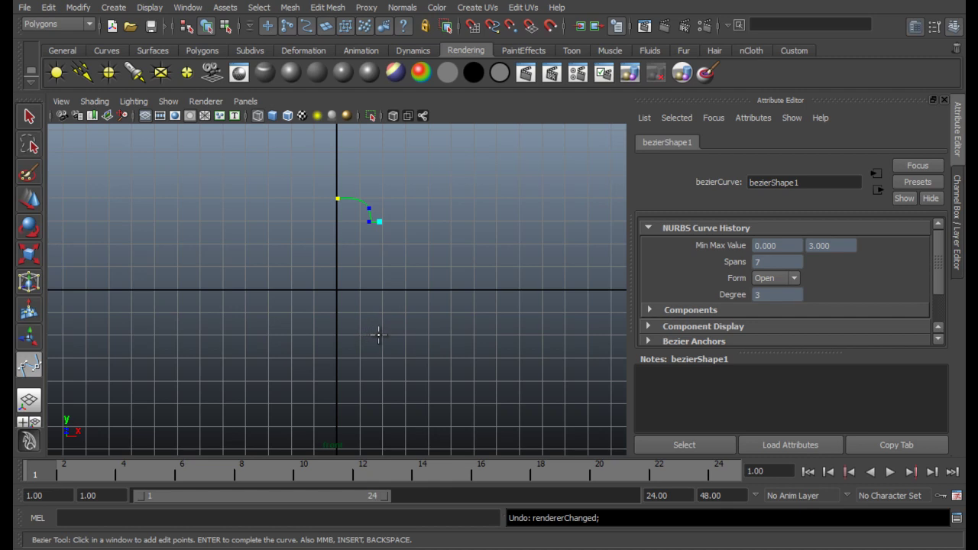
pyautogui.click(380, 335)
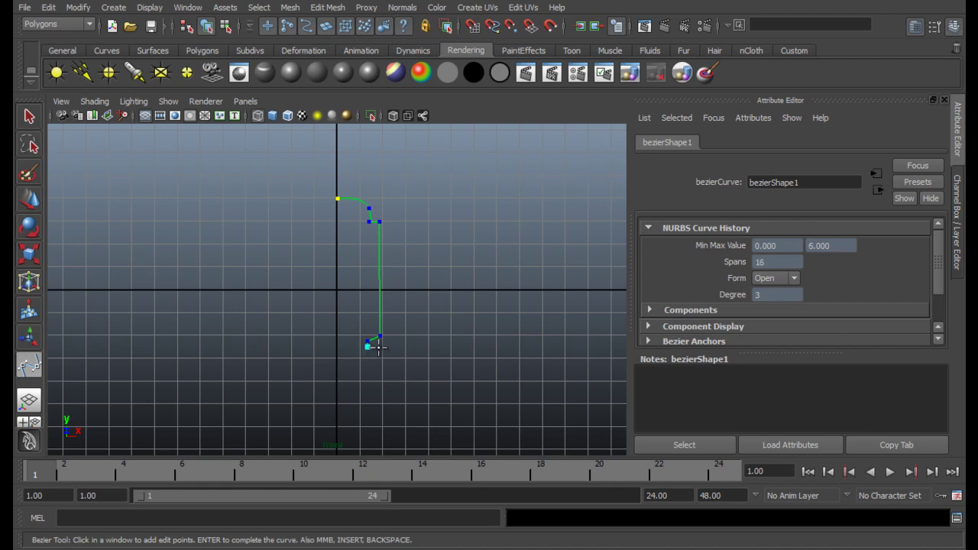
pyautogui.click(382, 348)
pyautogui.click(384, 358)
pyautogui.click(337, 358)
# Finish the curve and reposition its lower control vertices to straighten the base step.
pyautogui.press('w')
pyautogui.scroll(4, 427, 328)
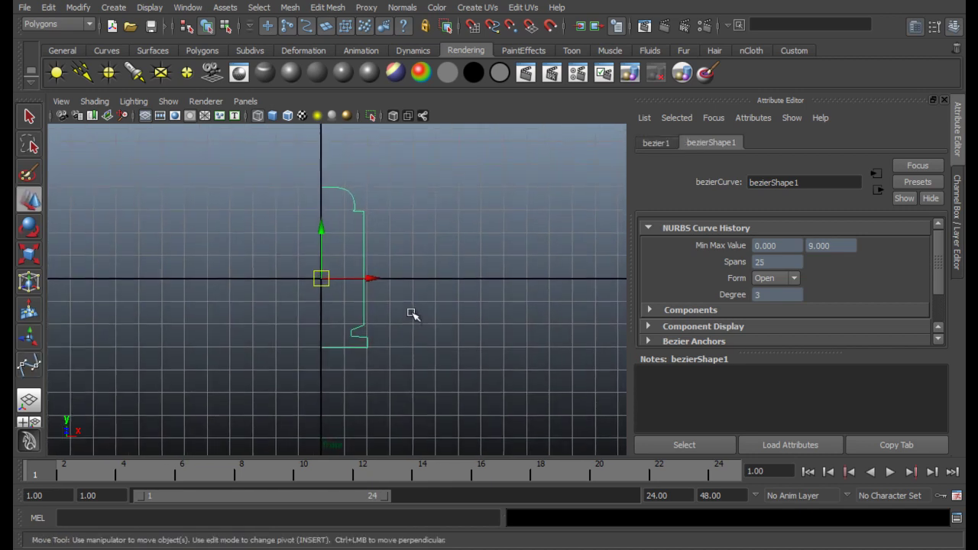
pyautogui.scroll(2, 405, 286)
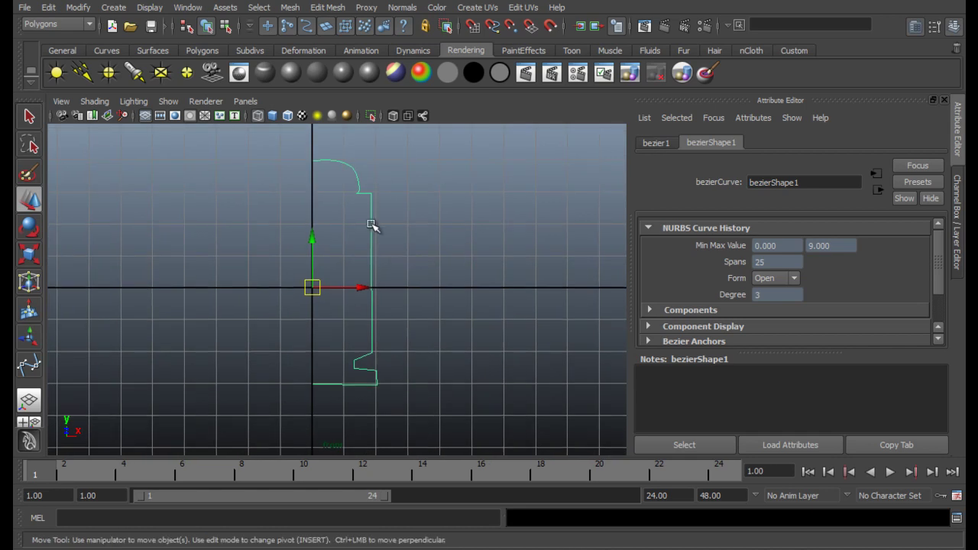
pyautogui.moveTo(370, 222); pyautogui.dragTo(338, 224, button='right')
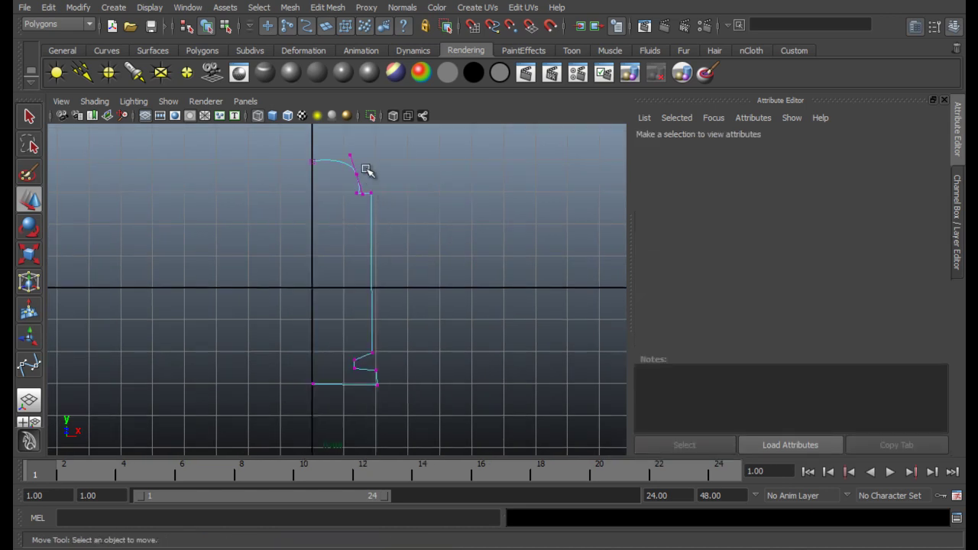
pyautogui.moveTo(367, 193); pyautogui.dragTo(475, 421)
pyautogui.moveTo(417, 290); pyautogui.dragTo(410, 288)
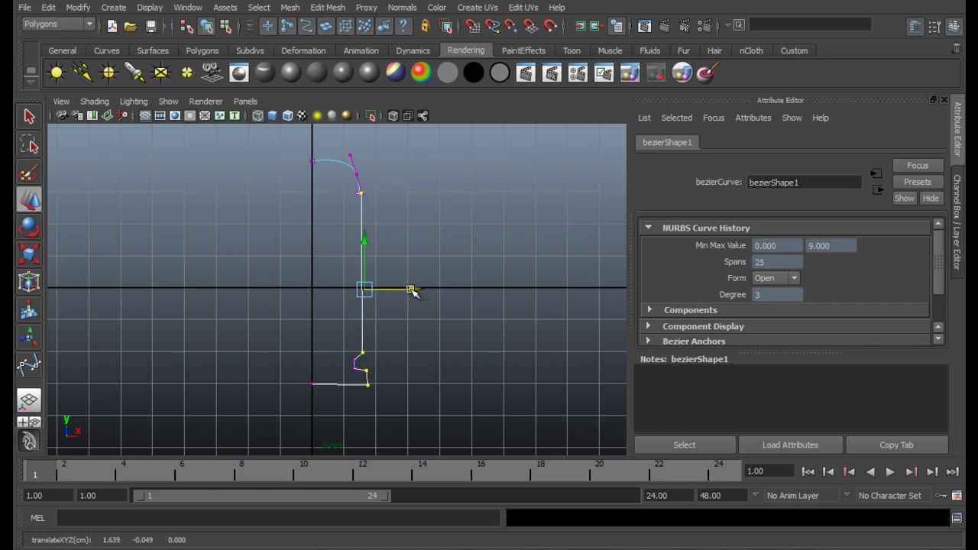
pyautogui.moveTo(321, 341); pyautogui.dragTo(383, 364)
pyautogui.moveTo(302, 369); pyautogui.dragTo(401, 403)
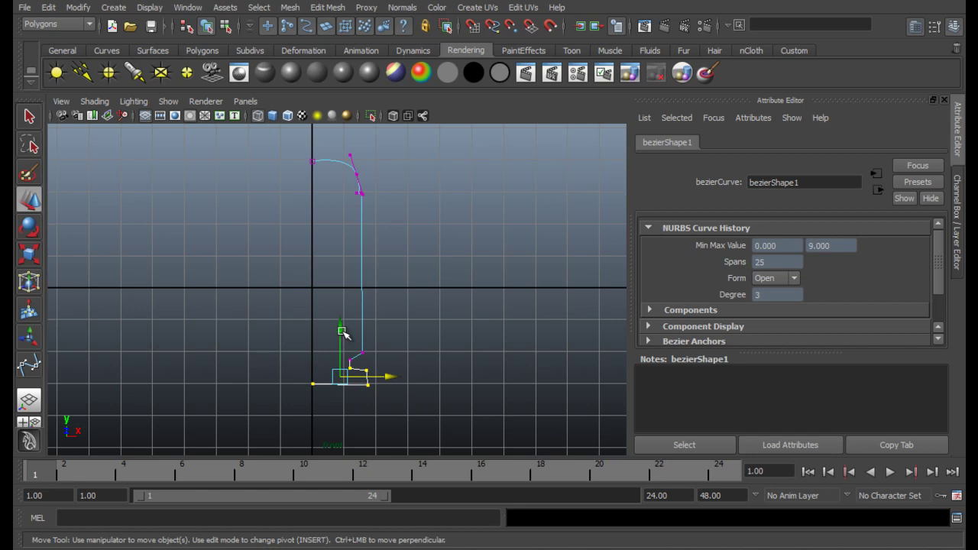
pyautogui.moveTo(339, 331); pyautogui.dragTo(340, 327)
pyautogui.moveTo(293, 371); pyautogui.dragTo(419, 413)
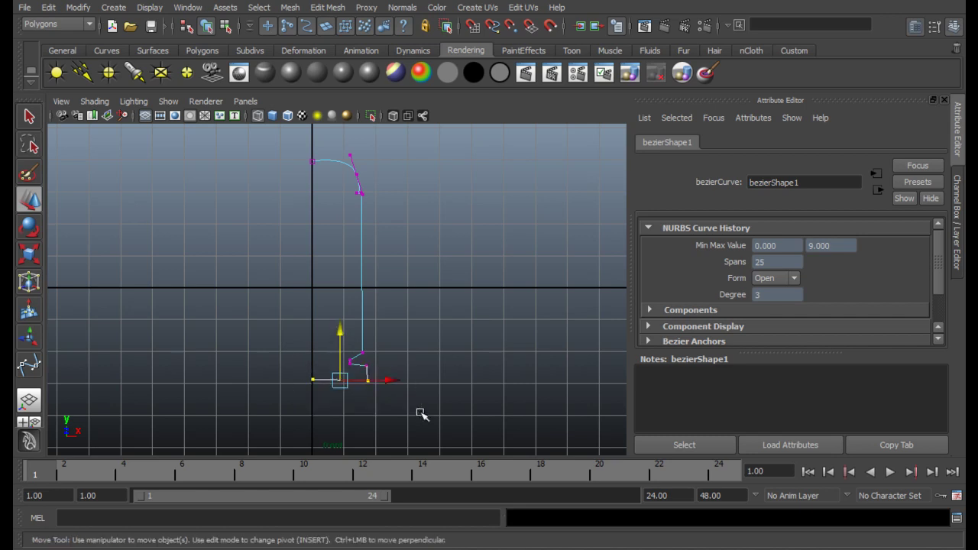
pyautogui.moveTo(341, 328); pyautogui.dragTo(398, 403)
# Scale a base vertex's handles flat, then return to object mode and select the profile curve.
pyautogui.press('r')
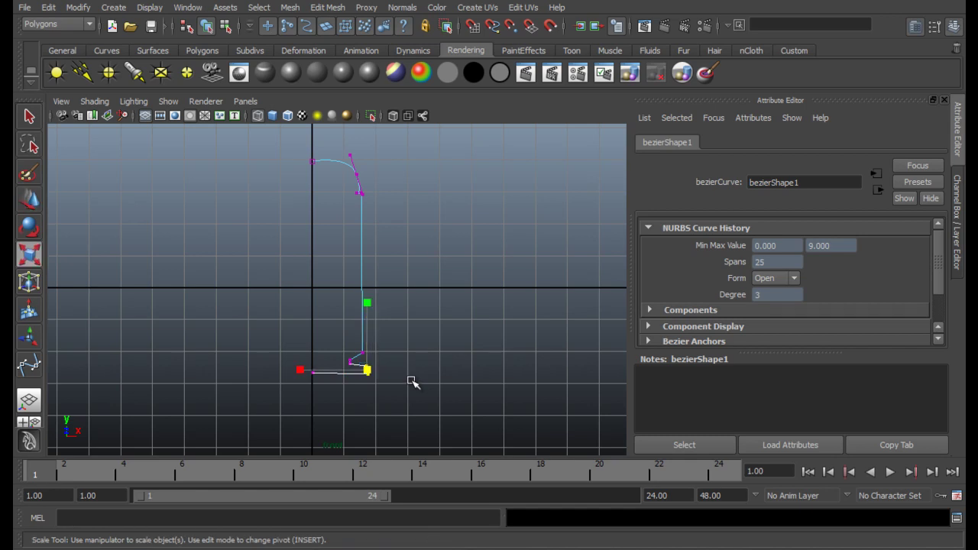
pyautogui.moveTo(314, 371); pyautogui.dragTo(415, 373)
pyautogui.press('w')
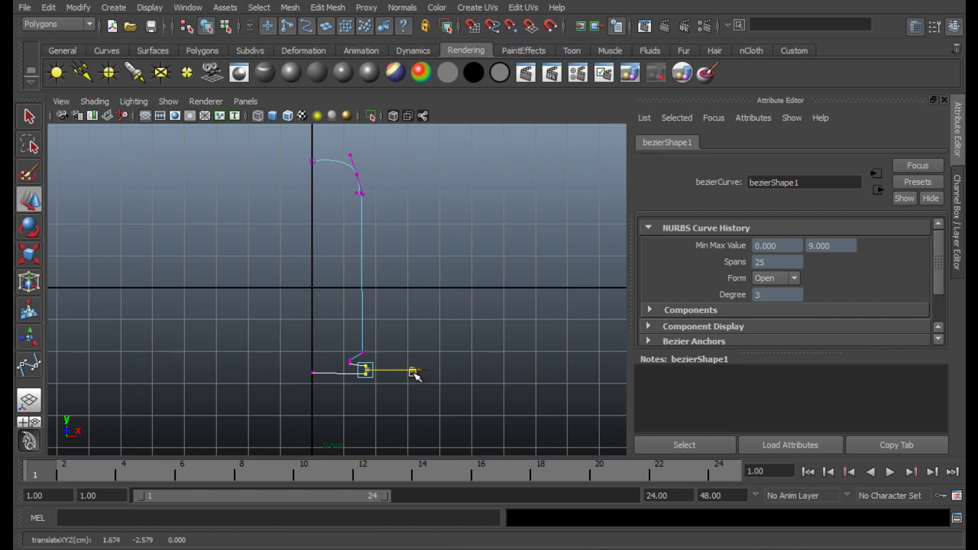
pyautogui.click(411, 264)
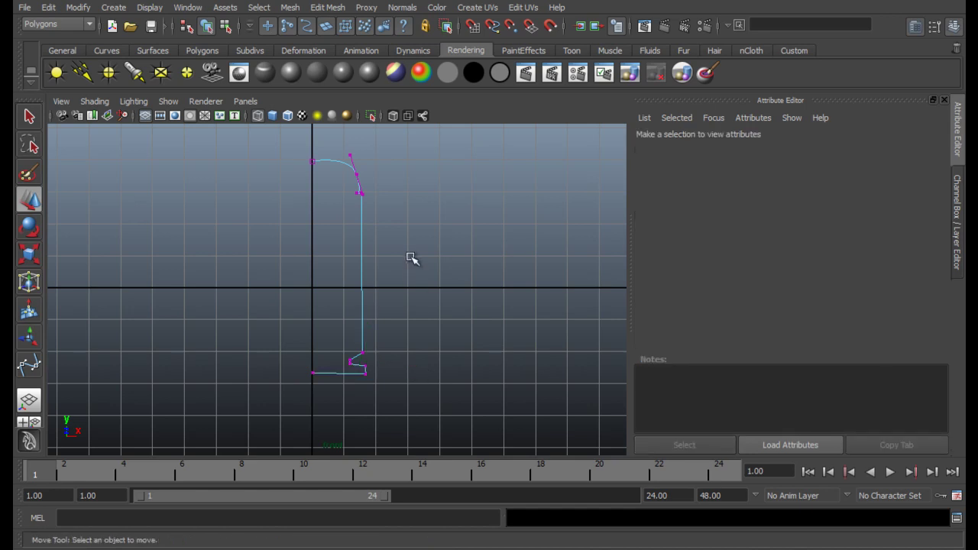
pyautogui.moveTo(363, 207); pyautogui.dragTo(424, 188, button='right')
pyautogui.click(361, 208)
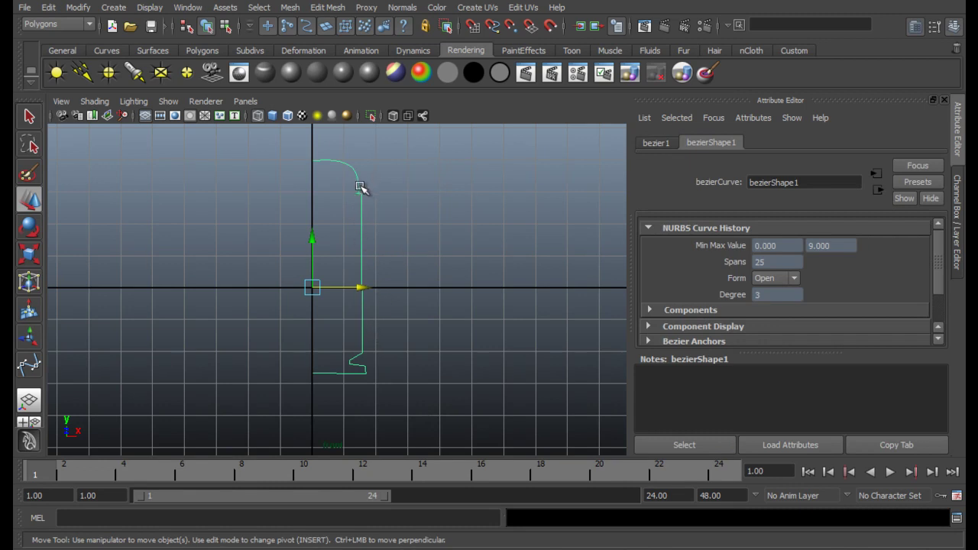
pyautogui.scroll(1, 380, 269)
pyautogui.scroll(1, 388, 202)
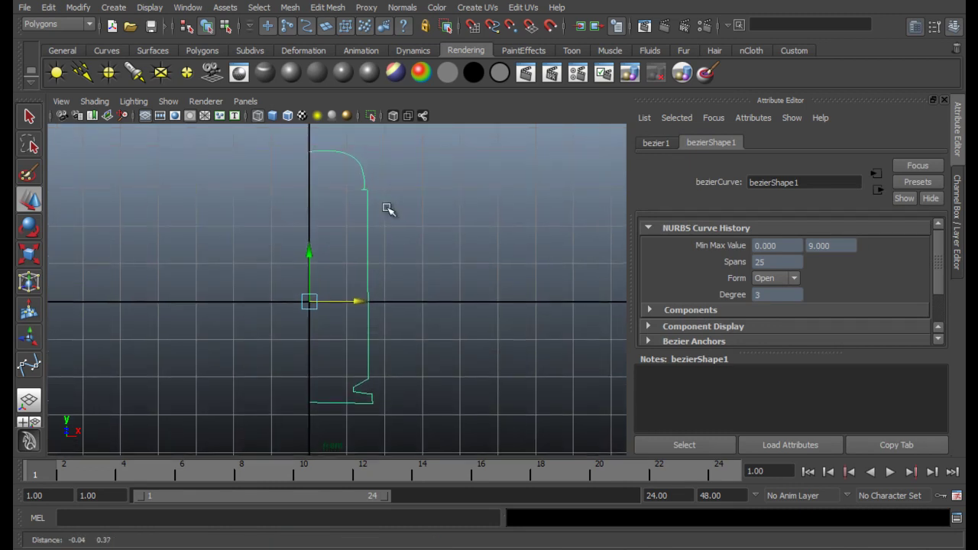
# Revolve the profile curve with Surfaces > Revolve from the Surfaces menu set.
pyautogui.click(90, 24)
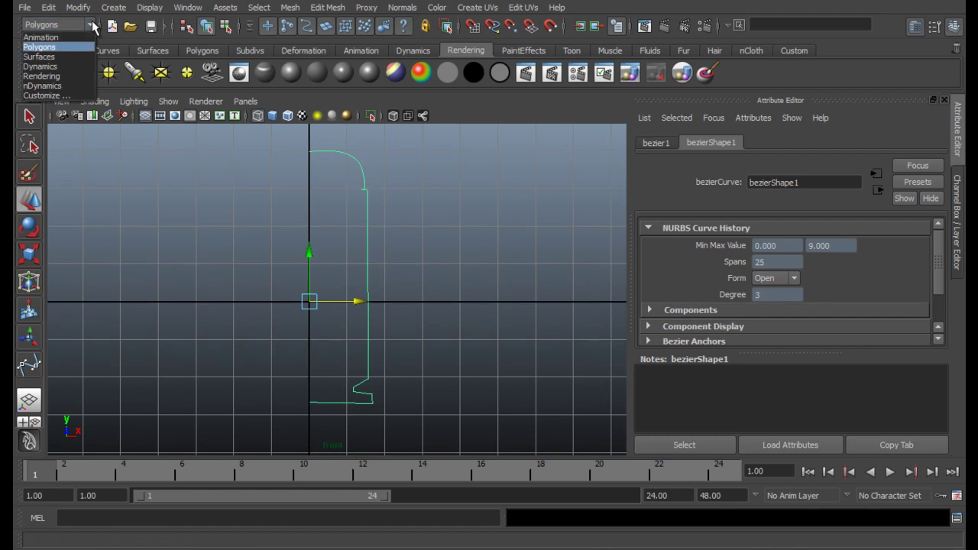
pyautogui.click(38, 57)
pyautogui.click(317, 9)
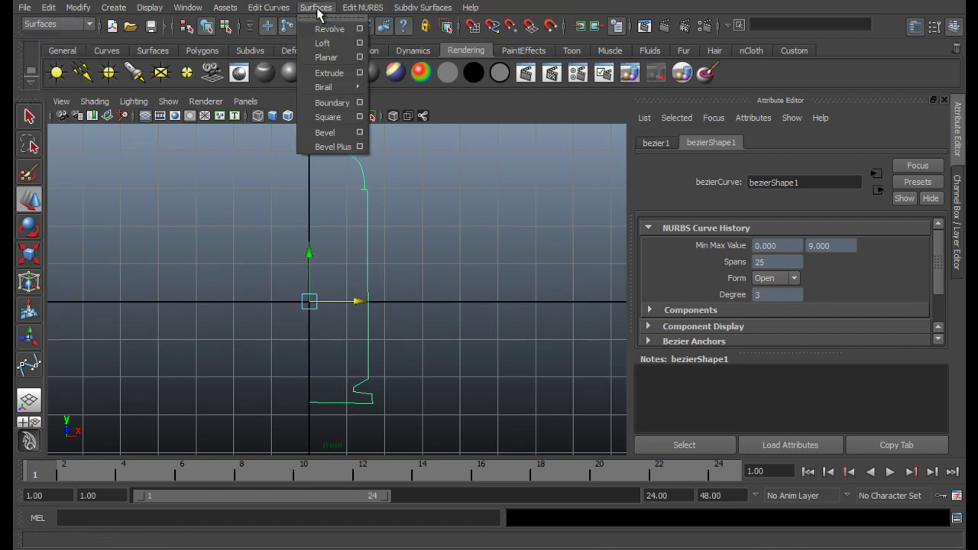
pyautogui.click(329, 30)
pyautogui.scroll(-1, 398, 211)
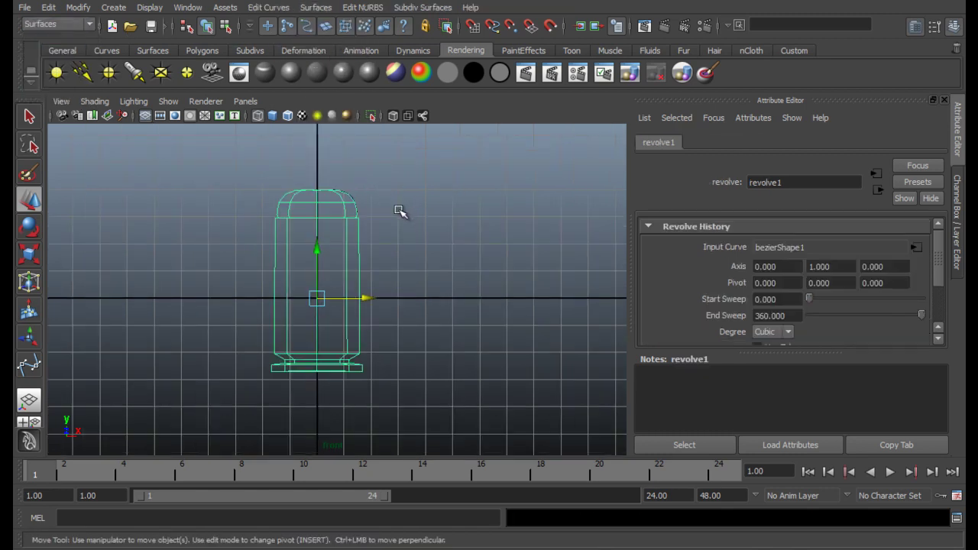
# Inspect revolve1's inputs, including Pivot X, in the Channel Box and reselect the surface.
pyautogui.click(957, 206)
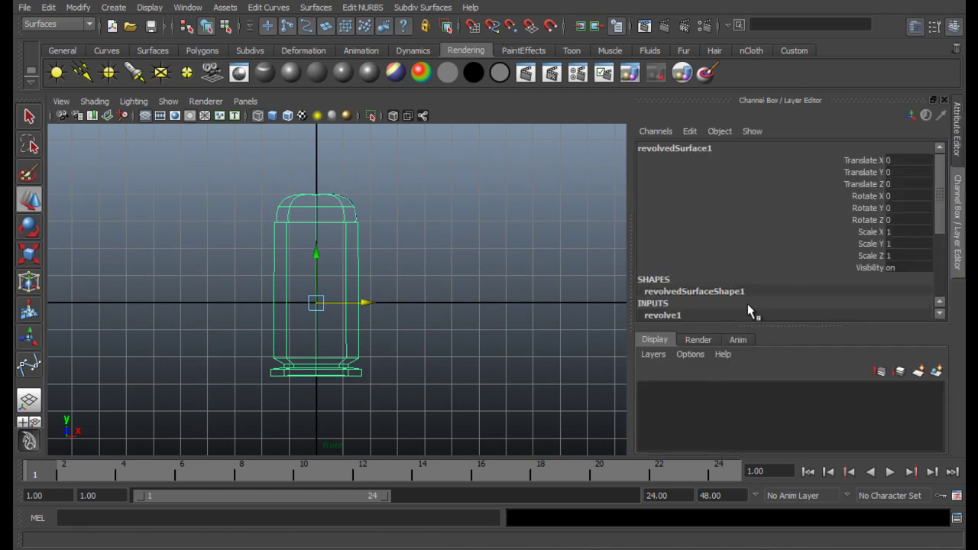
pyautogui.click(662, 314)
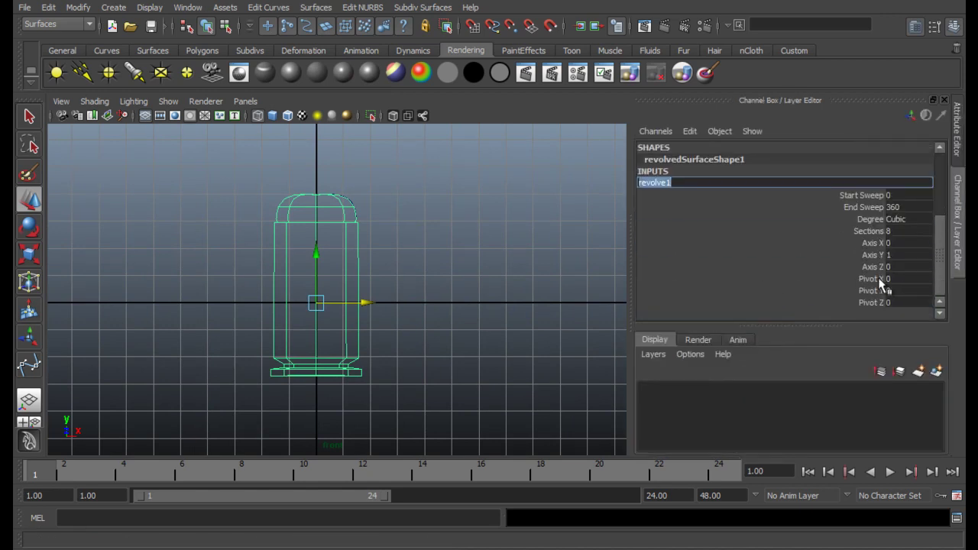
pyautogui.click(906, 279)
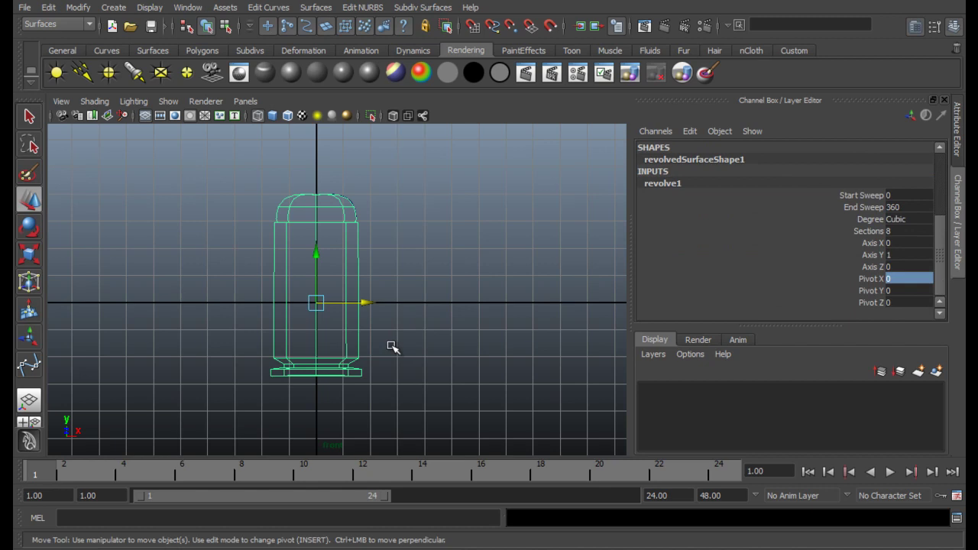
pyautogui.click(356, 294)
pyautogui.click(336, 222)
# Maximize the perspective pane, smooth-shade the bullet, and orbit down to eye level around it.
pyautogui.press('space')
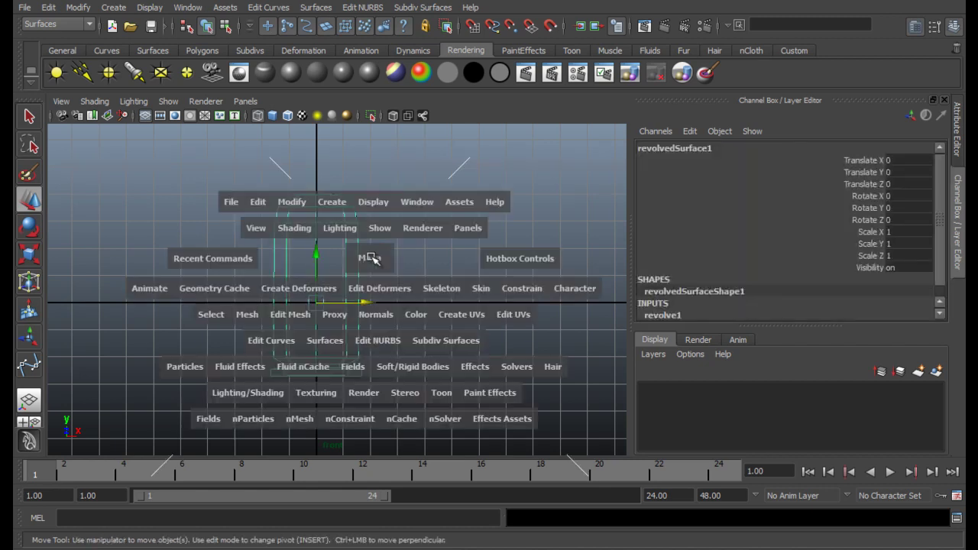
pyautogui.press('space')
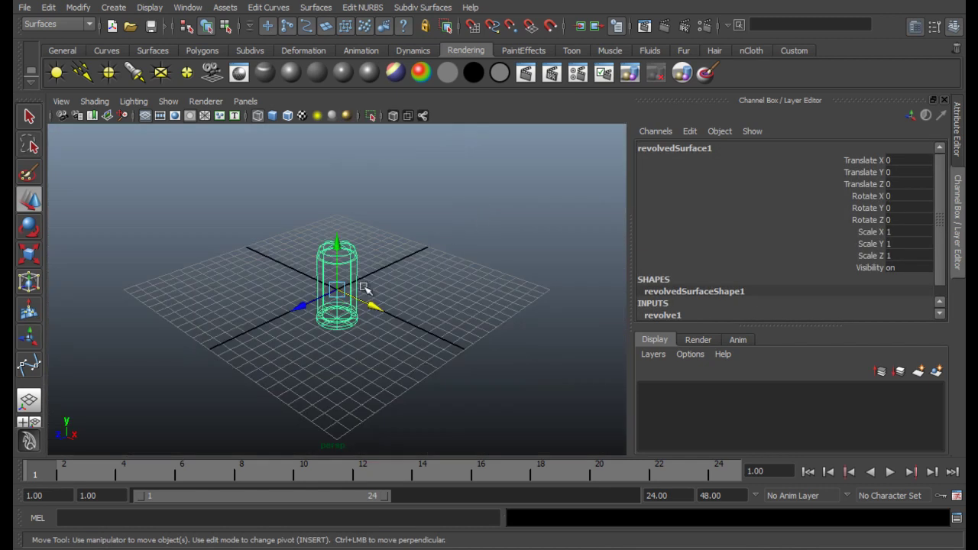
pyautogui.scroll(5, 355, 293)
pyautogui.press('5')
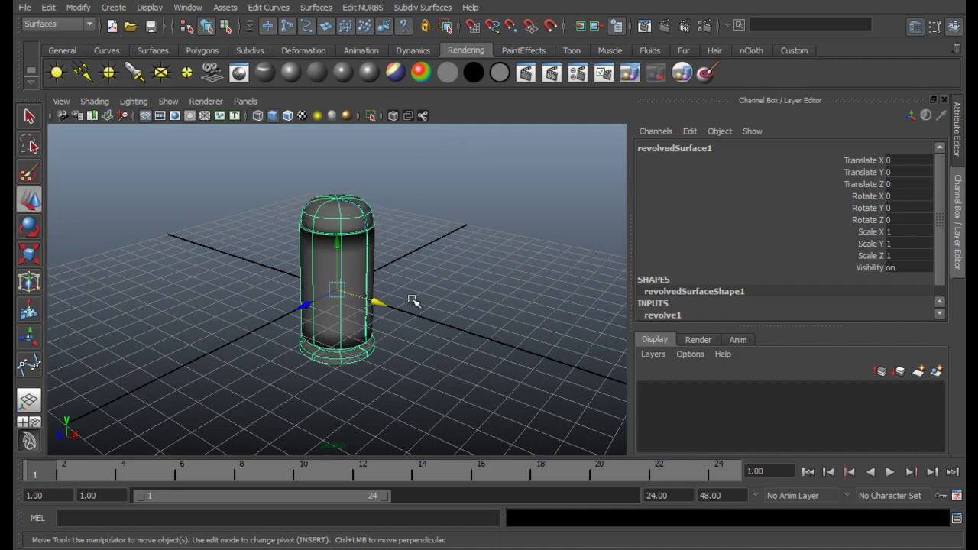
pyautogui.click(443, 271)
pyautogui.moveTo(439, 272)
pyautogui.keyDown('alt'); pyautogui.mouseDown()
pyautogui.moveTo(400, 275)
pyautogui.moveTo(391, 252)
pyautogui.moveTo(354, 277)
pyautogui.moveTo(406, 295)
pyautogui.moveTo(444, 277)
pyautogui.moveTo(368, 279)
pyautogui.moveTo(323, 267)
pyautogui.moveTo(343, 246)
pyautogui.mouseUp(); pyautogui.keyUp('alt')
pyautogui.scroll(3, 378, 275)
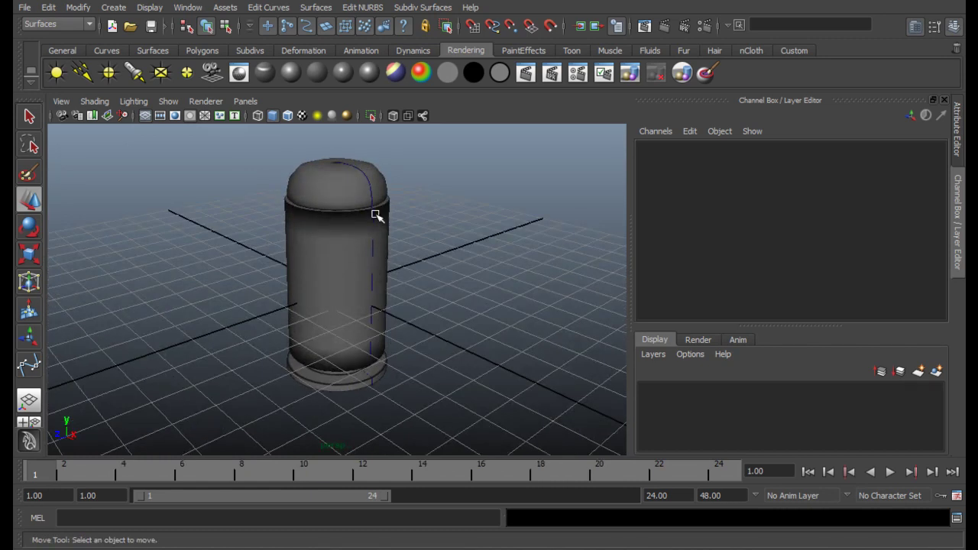
pyautogui.keyDown('alt'); pyautogui.moveTo(377, 213); pyautogui.dragTo(369, 252); pyautogui.keyUp('alt')
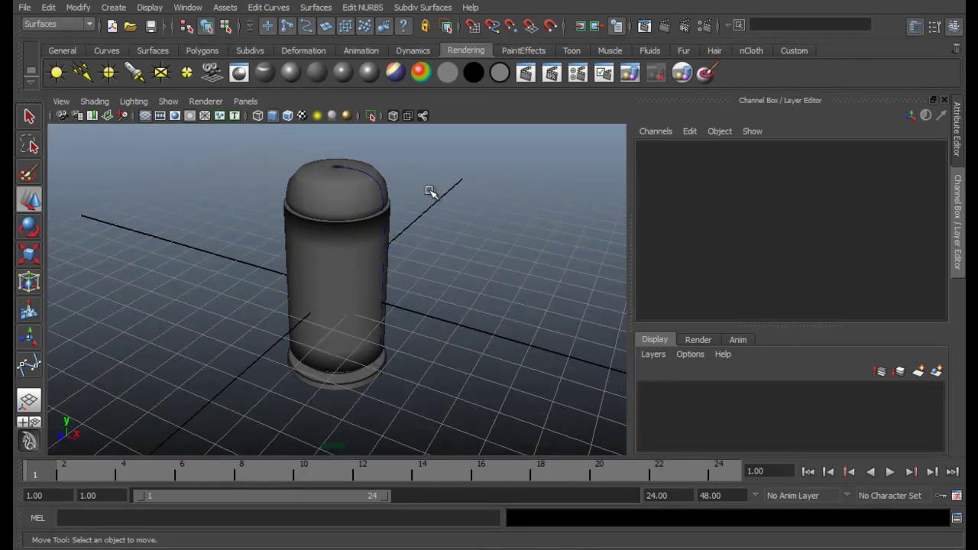
# Delete all construction history on the revolved surface via Edit > Delete All by Type.
pyautogui.click(352, 212)
pyautogui.click(48, 7)
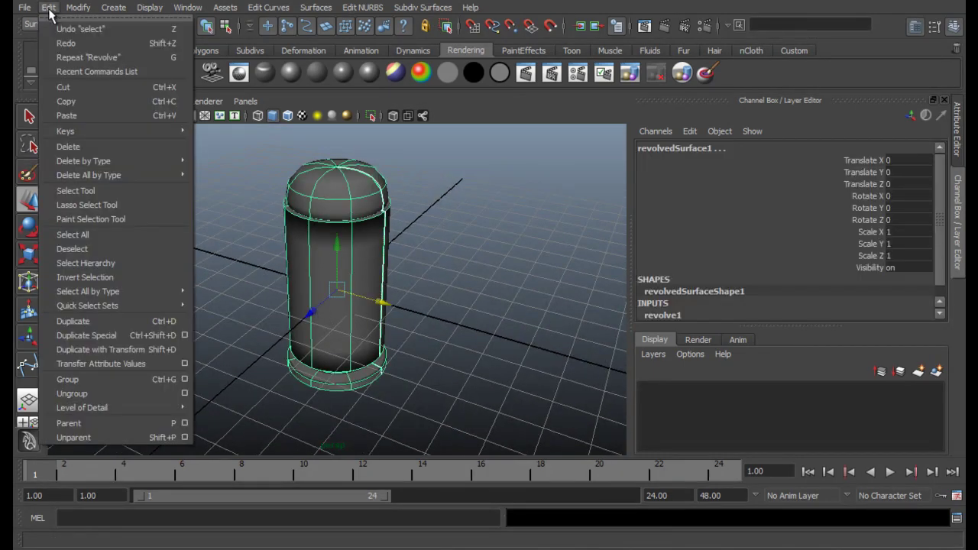
pyautogui.moveTo(123, 183)
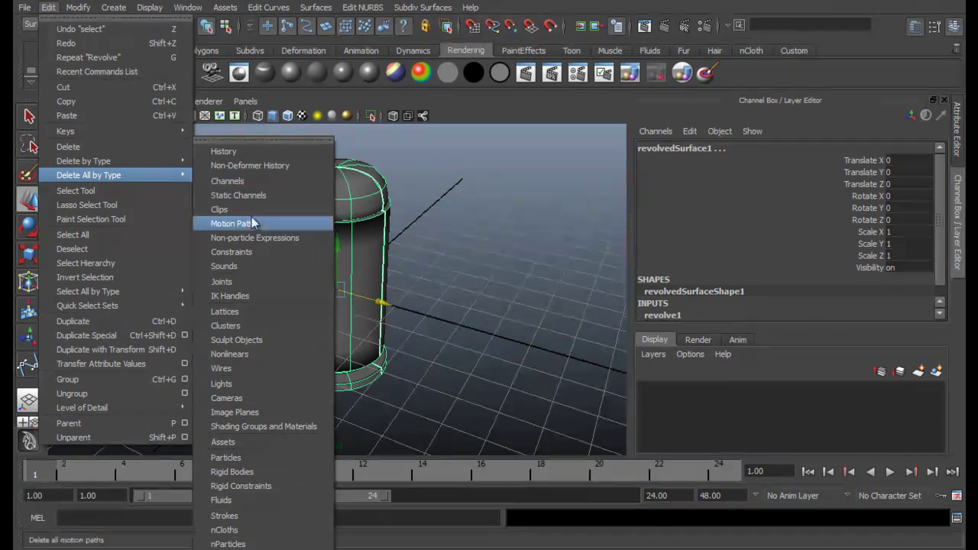
pyautogui.click(230, 151)
pyautogui.click(458, 248)
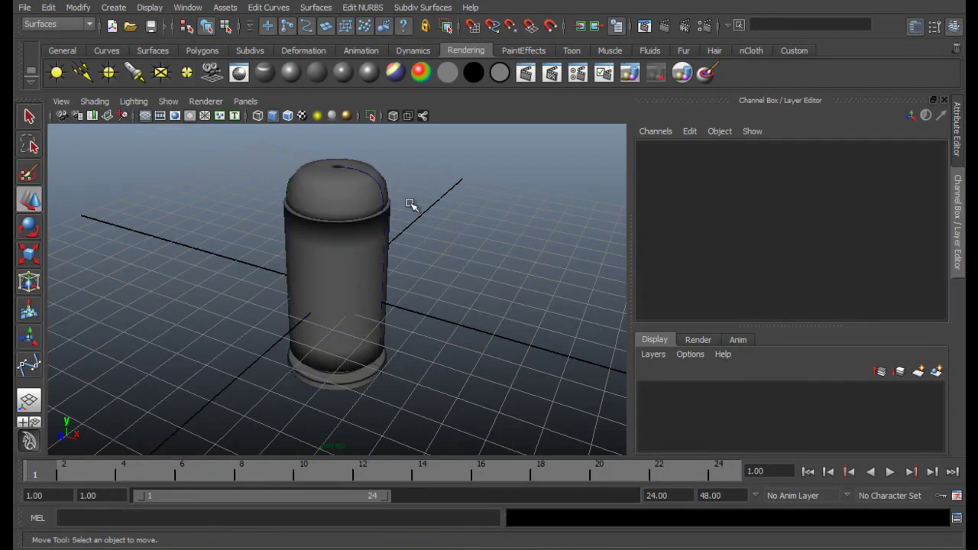
# Box-select around the cylinder to check the profile curve, then deselect.
pyautogui.keyDown('alt'); pyautogui.moveTo(410, 204); pyautogui.dragTo(411, 208); pyautogui.keyUp('alt')
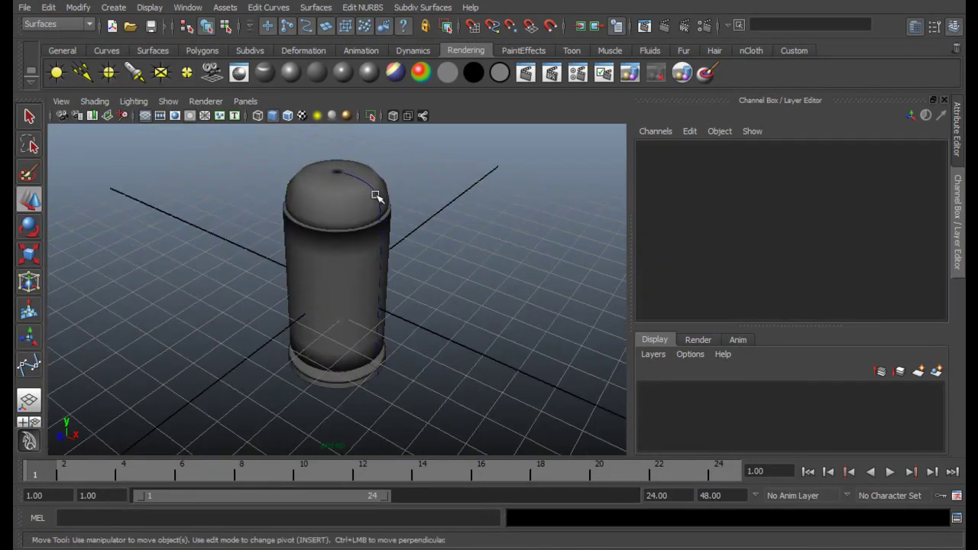
pyautogui.click(376, 196)
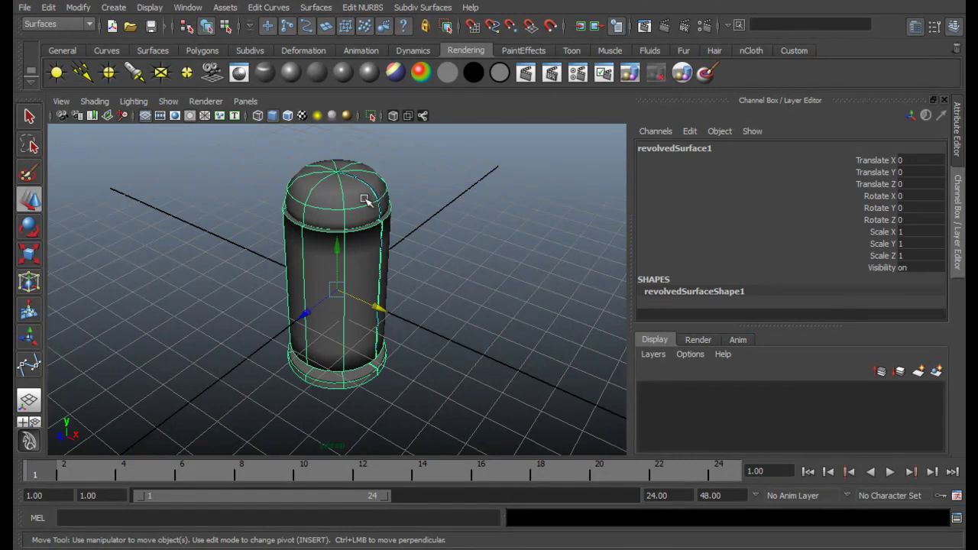
pyautogui.moveTo(433, 178); pyautogui.dragTo(234, 262)
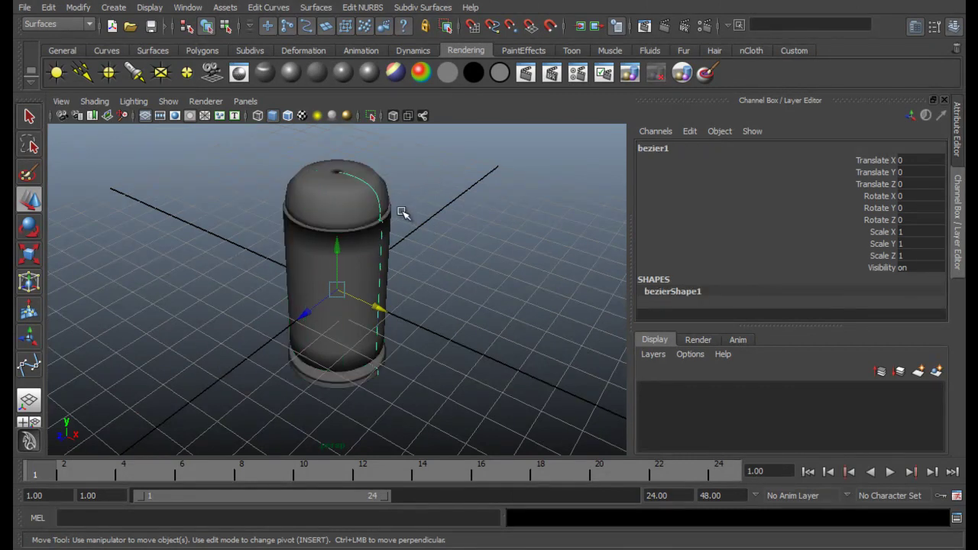
pyautogui.click(432, 310)
pyautogui.keyDown('alt'); pyautogui.moveTo(428, 295); pyautogui.dragTo(386, 273); pyautogui.keyUp('alt')
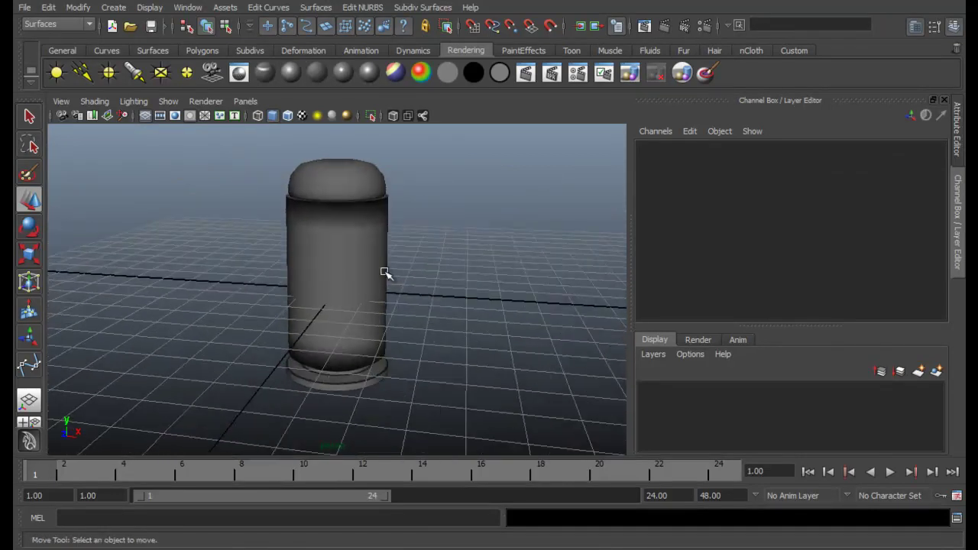
# Convert revolvedSurface1 to a polygon mesh using Control points tessellation.
pyautogui.click(338, 221)
pyautogui.click(78, 8)
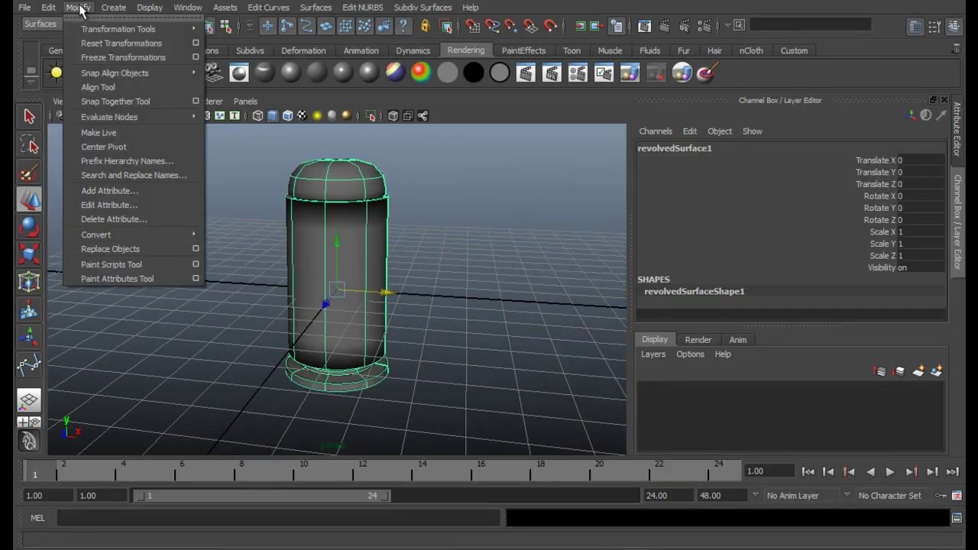
pyautogui.moveTo(133, 226)
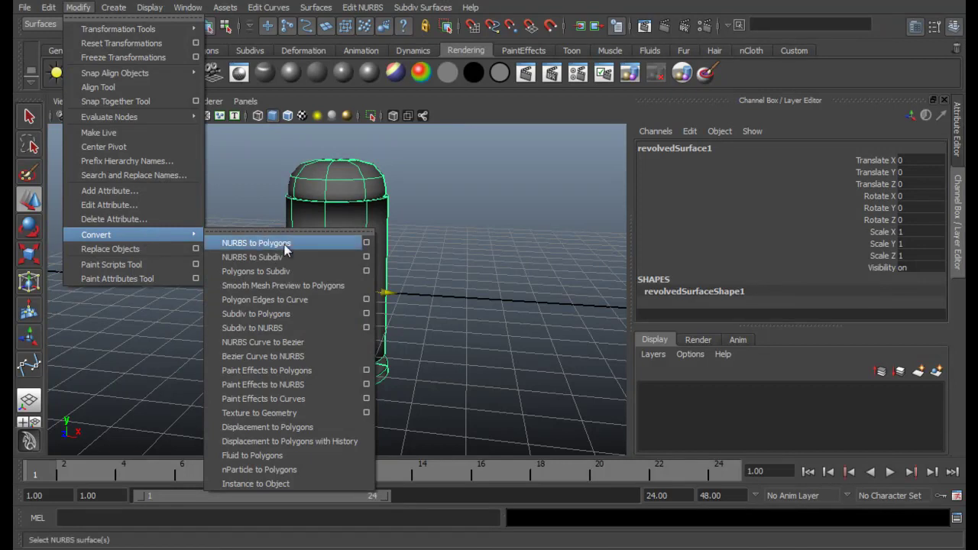
pyautogui.click(367, 243)
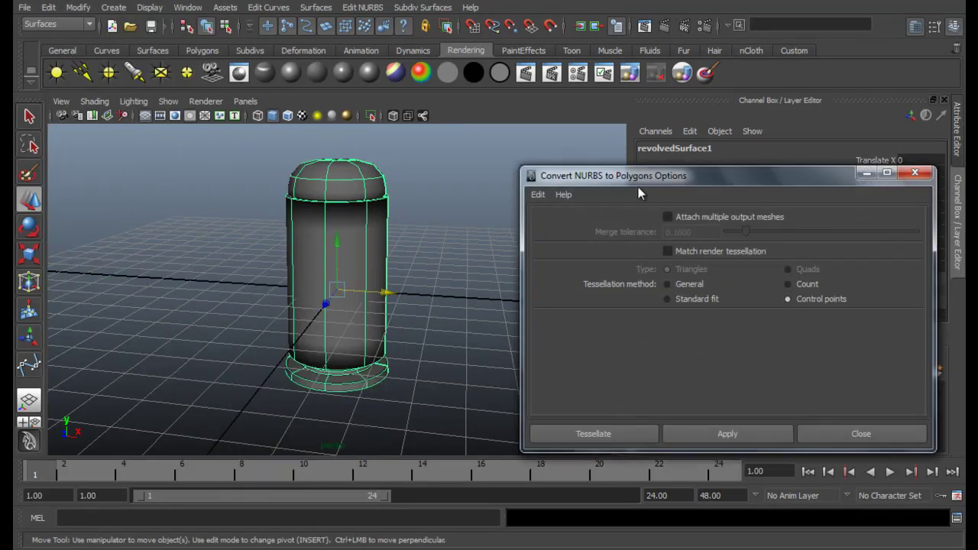
pyautogui.moveTo(646, 177); pyautogui.dragTo(600, 177)
pyautogui.click(752, 283)
pyautogui.click(758, 299)
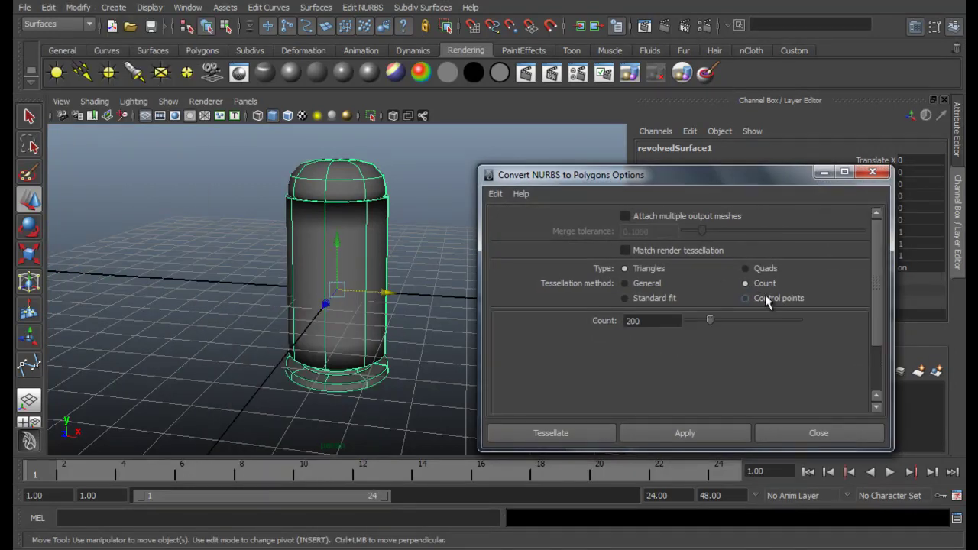
pyautogui.click(655, 436)
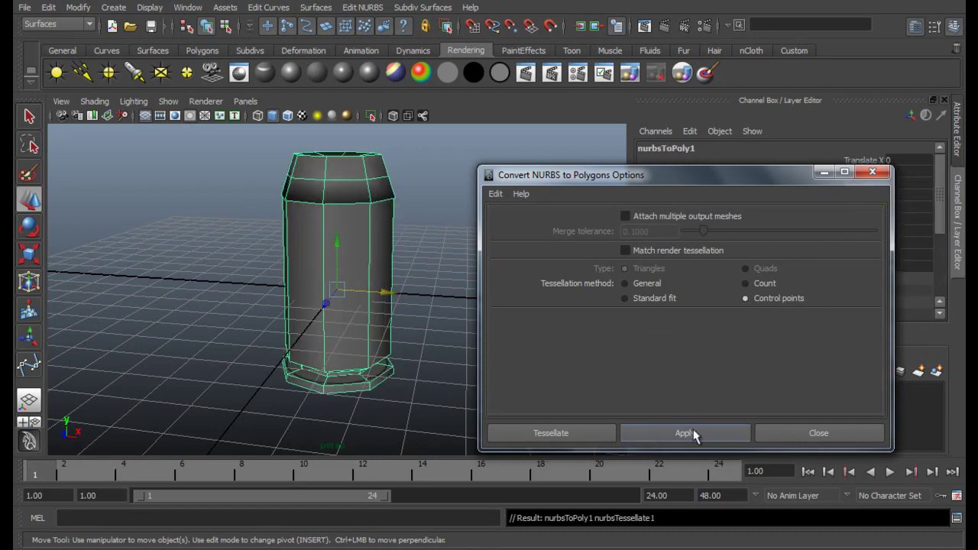
# Move the polygon copy to Translate X -5.435 and delete the original NURBS cylinder.
pyautogui.click(791, 434)
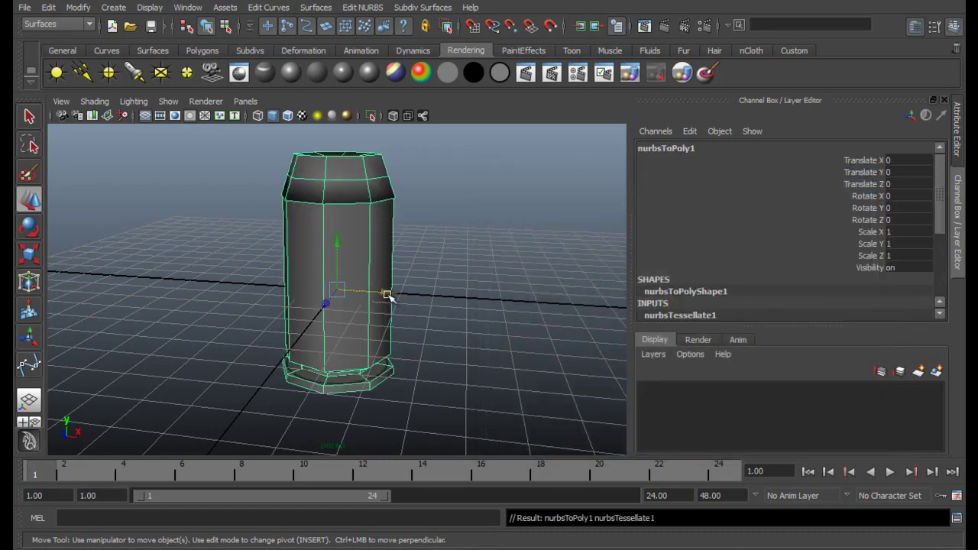
pyautogui.moveTo(385, 293); pyautogui.dragTo(249, 300)
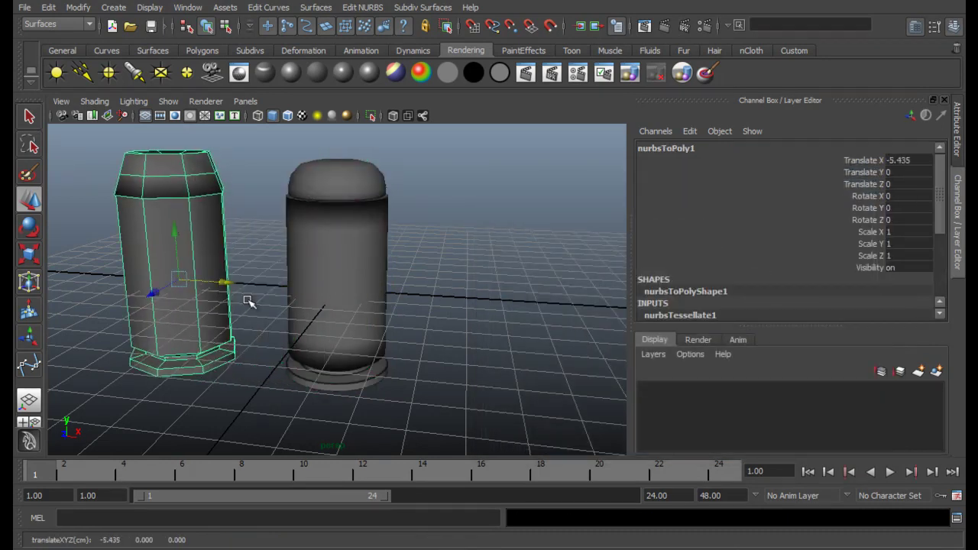
pyautogui.click(345, 229)
pyautogui.press('Delete')
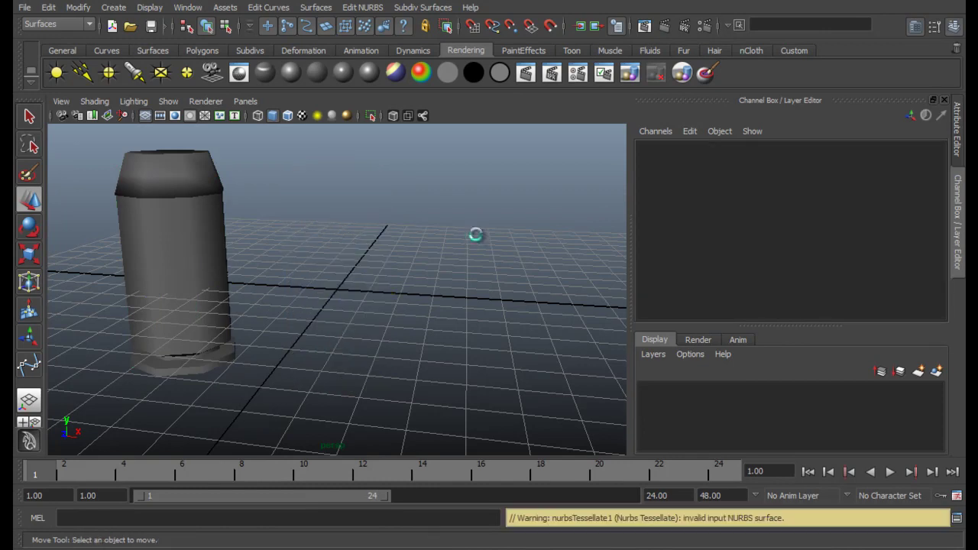
# Select the polygon cylinder, preview it with smoothing (3), then deselect it.
pyautogui.keyDown('alt'); pyautogui.moveTo(240, 240); pyautogui.dragTo(557, 265); pyautogui.keyUp('alt')
pyautogui.click(234, 249)
pyautogui.press('3')
pyautogui.click(402, 226)
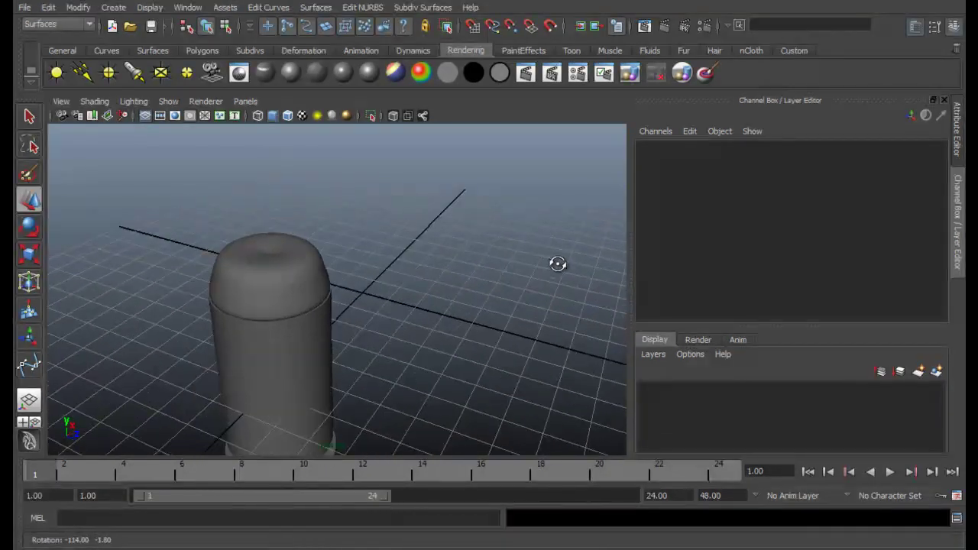
# In vertex mode, raise the polygon bullet's top centre vertex along Y.
pyautogui.click(290, 267)
pyautogui.scroll(5, 291, 267)
pyautogui.keyDown('alt'); pyautogui.moveTo(290, 267); pyautogui.dragTo(267, 257); pyautogui.keyUp('alt')
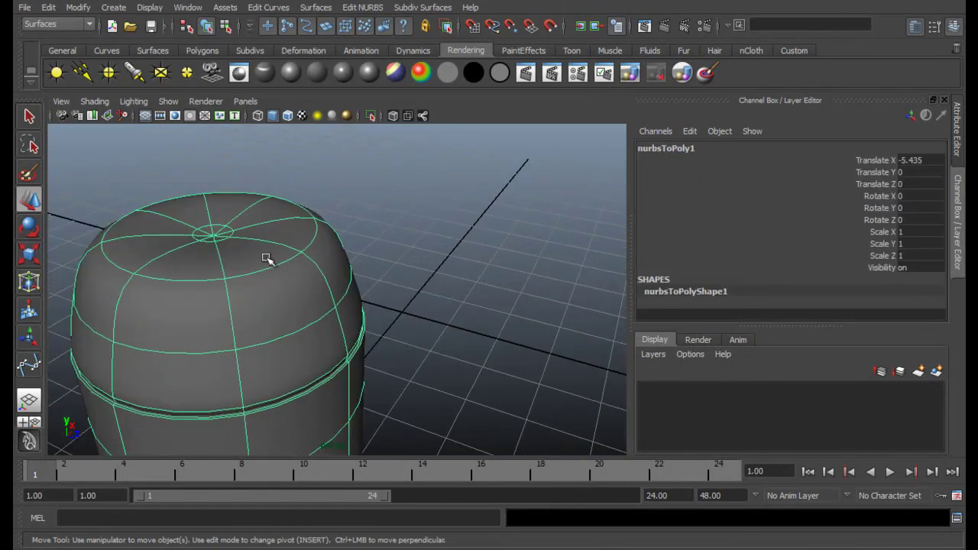
pyautogui.rightClick(220, 259)
pyautogui.click(191, 261)
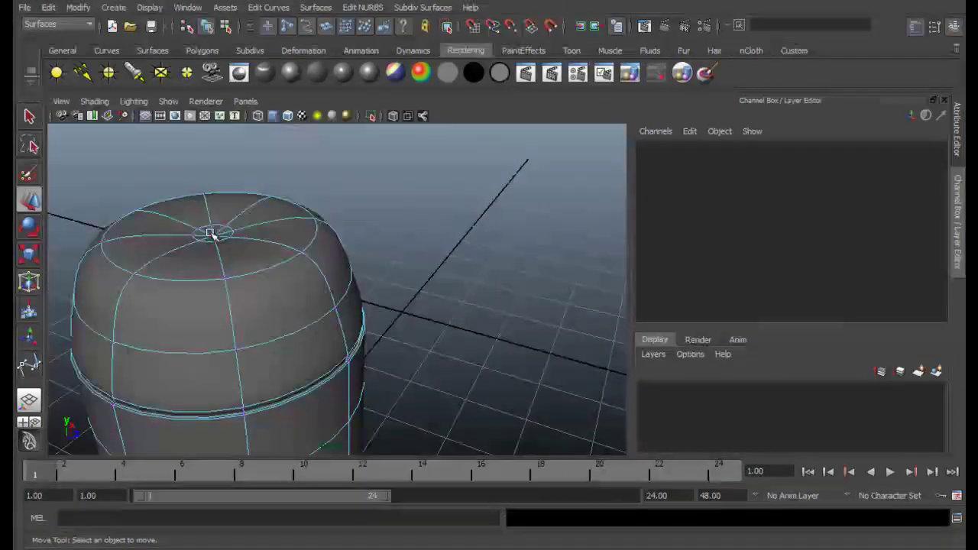
pyautogui.click(218, 238)
pyautogui.keyDown('alt'); pyautogui.moveTo(247, 240); pyautogui.dragTo(289, 262); pyautogui.keyUp('alt')
pyautogui.moveTo(178, 211); pyautogui.dragTo(175, 201)
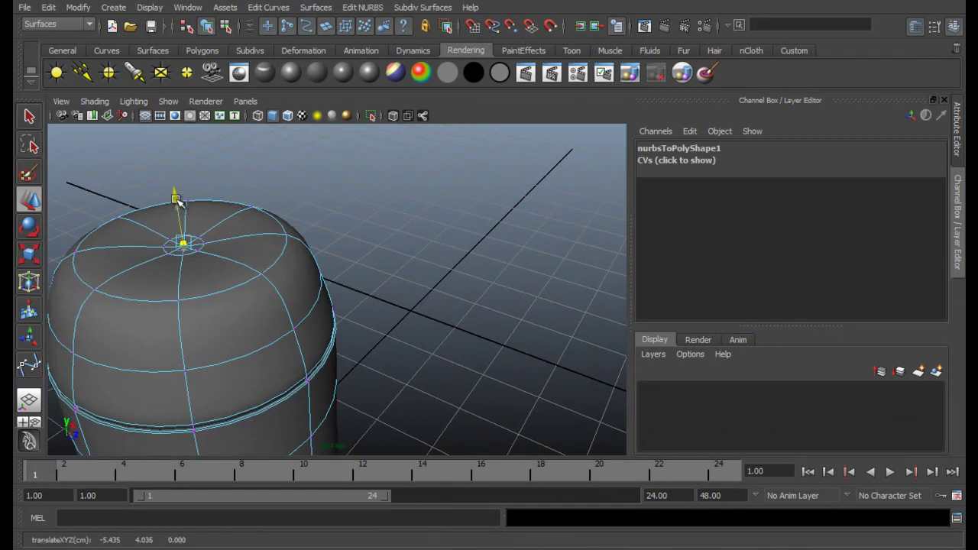
pyautogui.moveTo(182, 242); pyautogui.dragTo(177, 217)
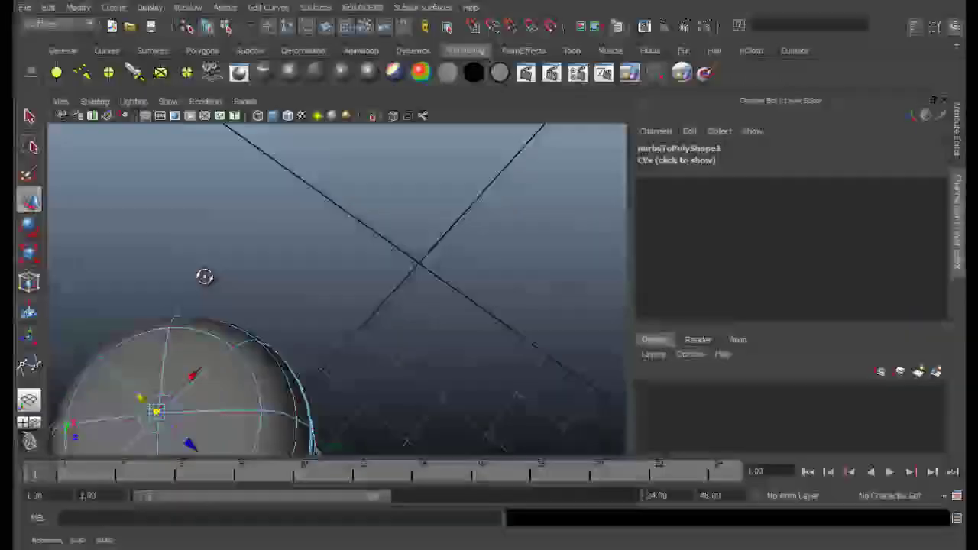
pyautogui.keyDown('alt'); pyautogui.moveTo(204, 277); pyautogui.dragTo(219, 214); pyautogui.keyUp('alt')
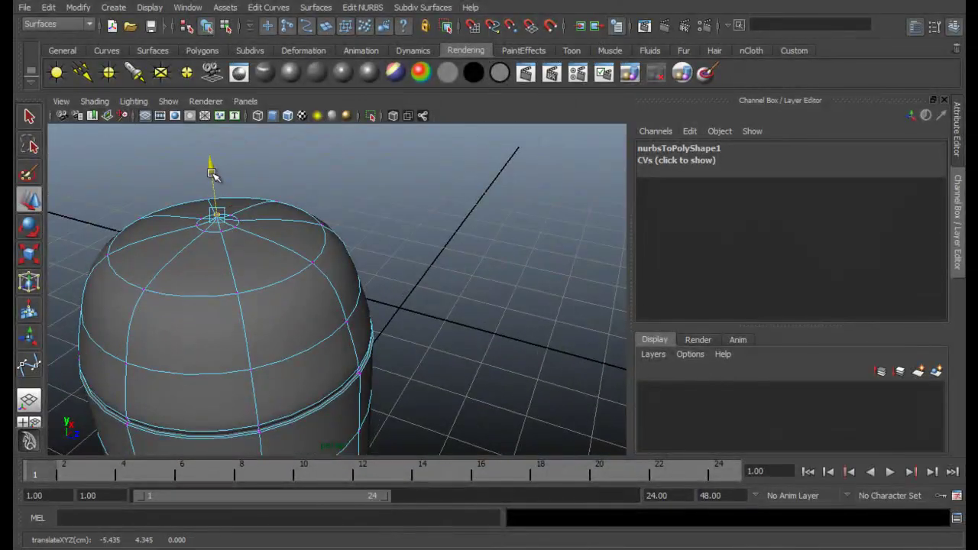
pyautogui.keyDown('alt'); pyautogui.moveTo(281, 255); pyautogui.dragTo(184, 266); pyautogui.keyUp('alt')
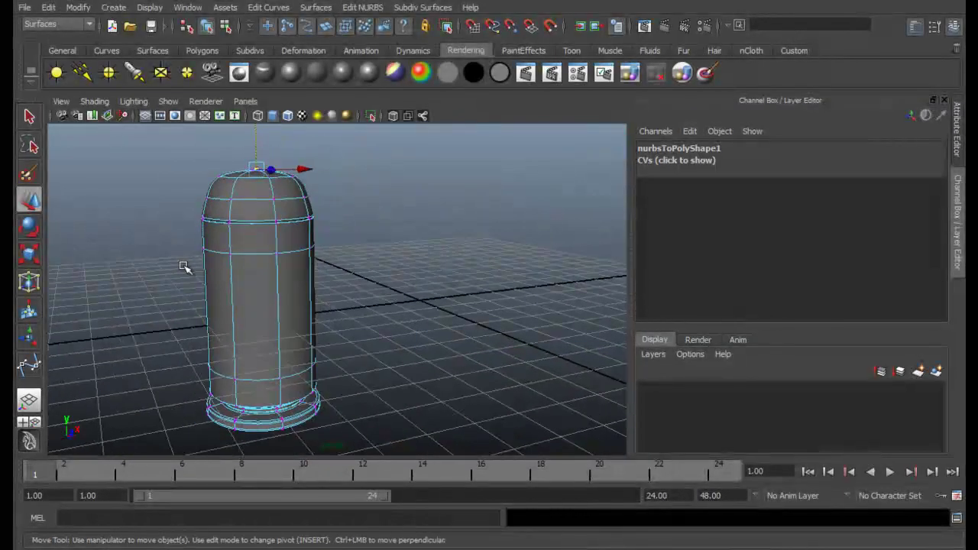
# Scale all the capsule's vertices to stretch it vertically, then undo the stretch.
pyautogui.click(360, 199)
pyautogui.keyDown('alt'); pyautogui.moveTo(361, 199); pyautogui.dragTo(307, 253); pyautogui.keyUp('alt')
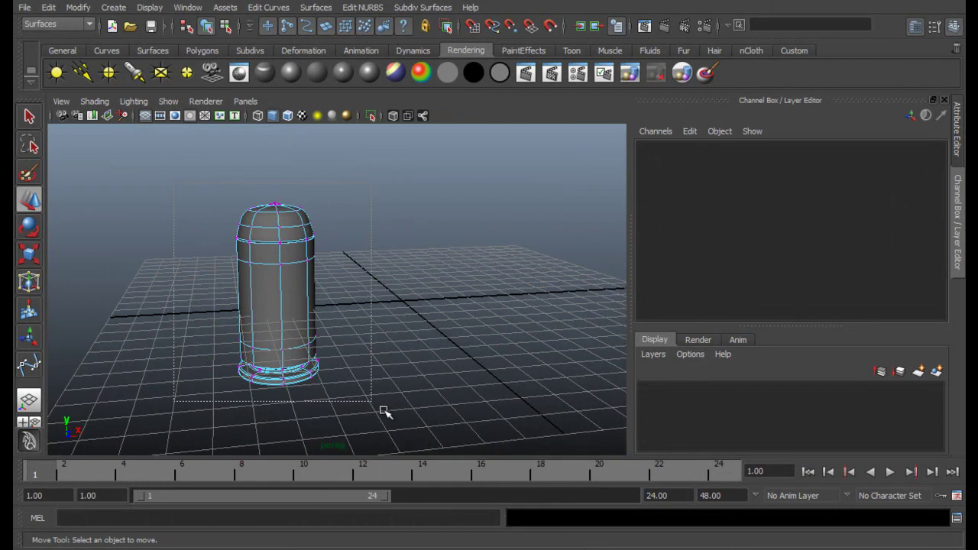
pyautogui.moveTo(381, 408); pyautogui.dragTo(386, 410)
pyautogui.press('r')
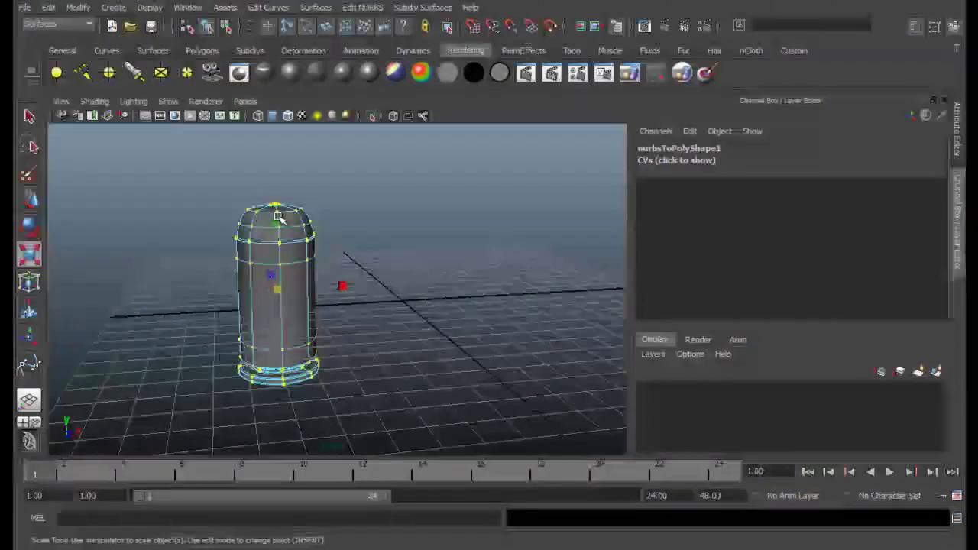
pyautogui.moveTo(279, 232); pyautogui.dragTo(356, 223)
pyautogui.click(264, 253)
pyautogui.moveTo(264, 253); pyautogui.dragTo(328, 231, button='right')
pyautogui.keyDown('alt'); pyautogui.moveTo(415, 240); pyautogui.dragTo(352, 232); pyautogui.keyUp('alt')
pyautogui.click(297, 246)
pyautogui.keyDown('alt'); pyautogui.moveTo(297, 246); pyautogui.dragTo(367, 296); pyautogui.keyUp('alt')
pyautogui.hotkey('ctrl', 'z')
pyautogui.hotkey('ctrl', 'z')
pyautogui.hotkey('ctrl', 'z')
pyautogui.hotkey('ctrl', 'z')
pyautogui.hotkey('ctrl', 'z')
# Move a capsule vertex vertically, then zoom onto the cap band in edge mode.
pyautogui.click(405, 260)
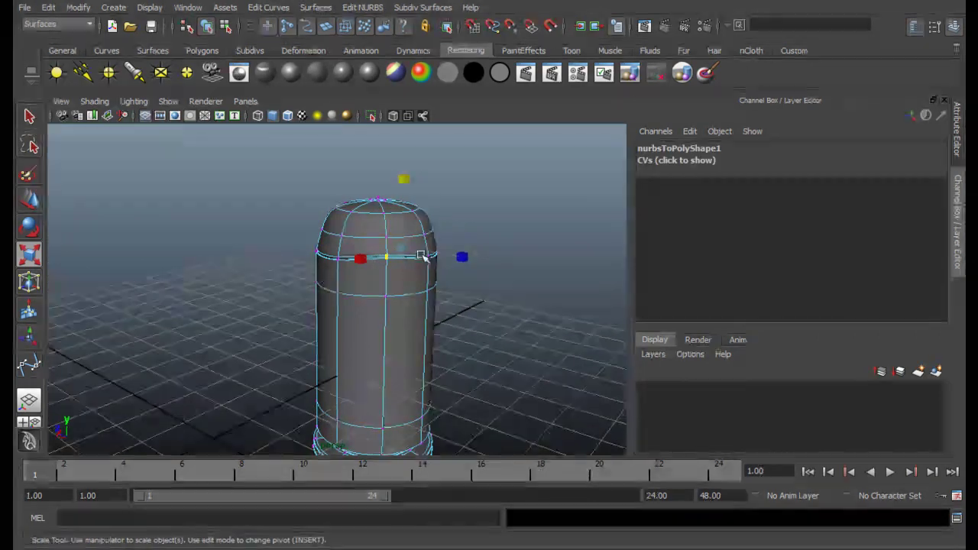
pyautogui.press('w')
pyautogui.moveTo(405, 204); pyautogui.dragTo(520, 295)
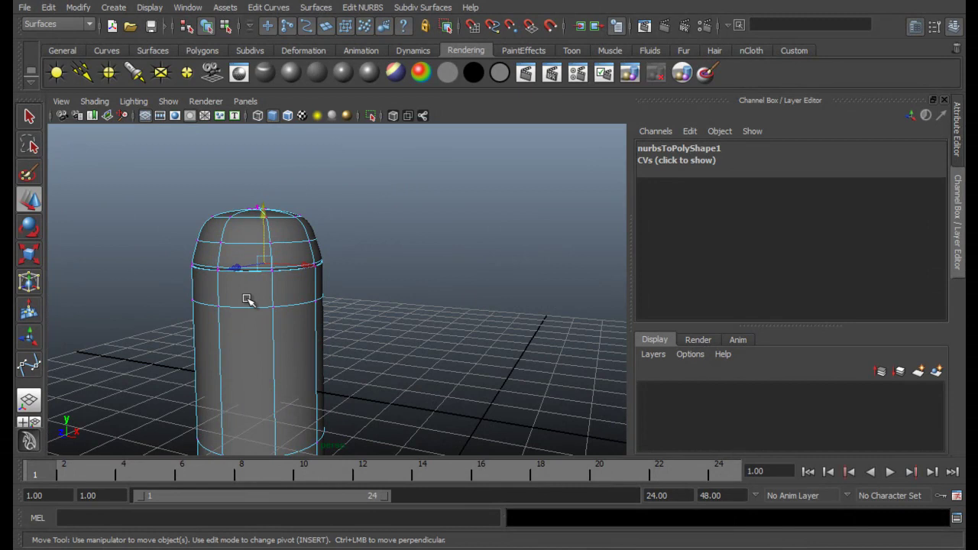
pyautogui.scroll(3, 246, 297)
pyautogui.keyDown('alt'); pyautogui.moveTo(211, 265); pyautogui.dragTo(206, 341); pyautogui.keyUp('alt')
pyautogui.scroll(4, 323, 334)
pyautogui.moveTo(207, 341); pyautogui.dragTo(213, 336, button='right')
pyautogui.moveTo(212, 300); pyautogui.dragTo(203, 328, button='right')
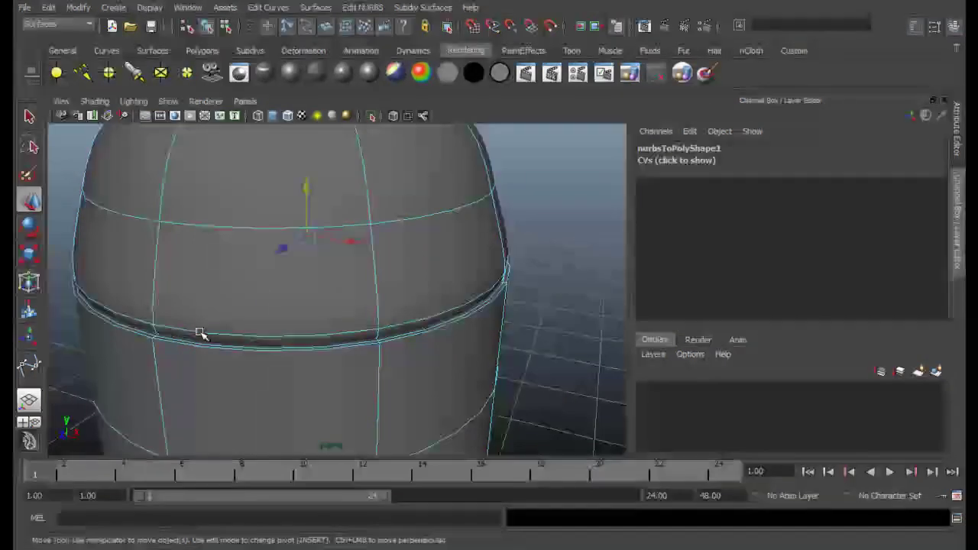
# Move the band's edge loop down along Y and resize the cap-rim edge loop.
pyautogui.click(210, 345)
pyautogui.doubleClick(213, 345)
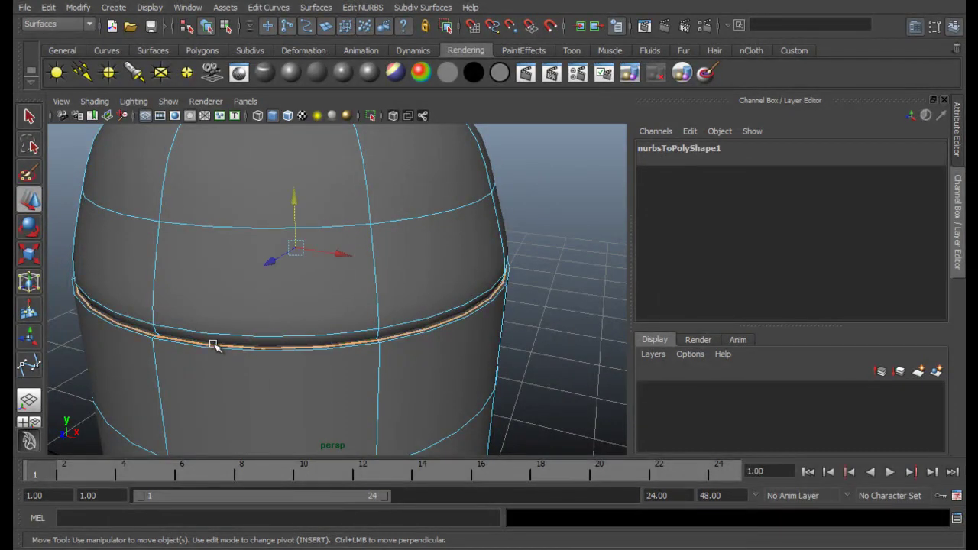
pyautogui.moveTo(297, 201); pyautogui.dragTo(299, 208)
pyautogui.doubleClick(161, 343)
pyautogui.scroll(-5, 351, 258)
pyautogui.keyDown('alt'); pyautogui.moveTo(424, 298); pyautogui.dragTo(328, 277); pyautogui.keyUp('alt')
pyautogui.doubleClick(411, 284)
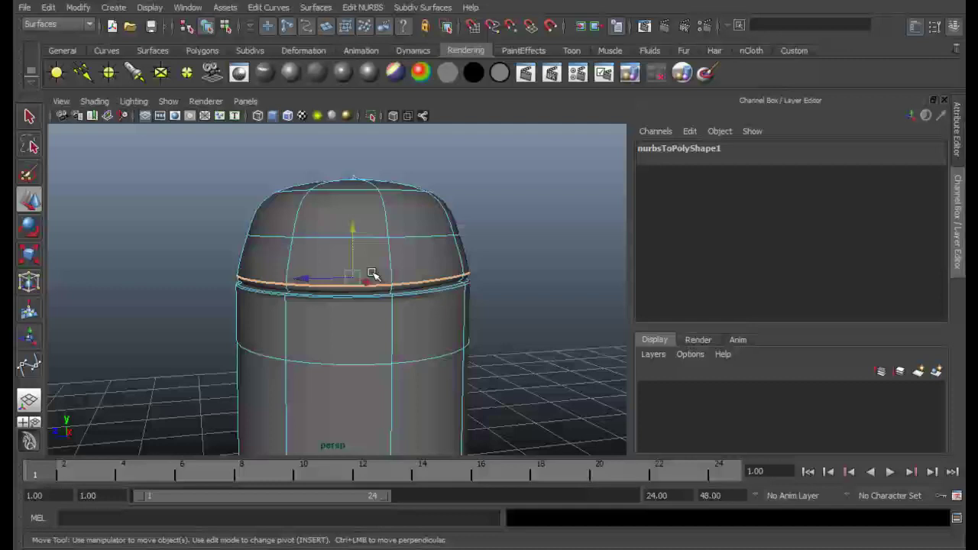
pyautogui.press('r')
pyautogui.moveTo(353, 275); pyautogui.dragTo(351, 230)
pyautogui.press('w')
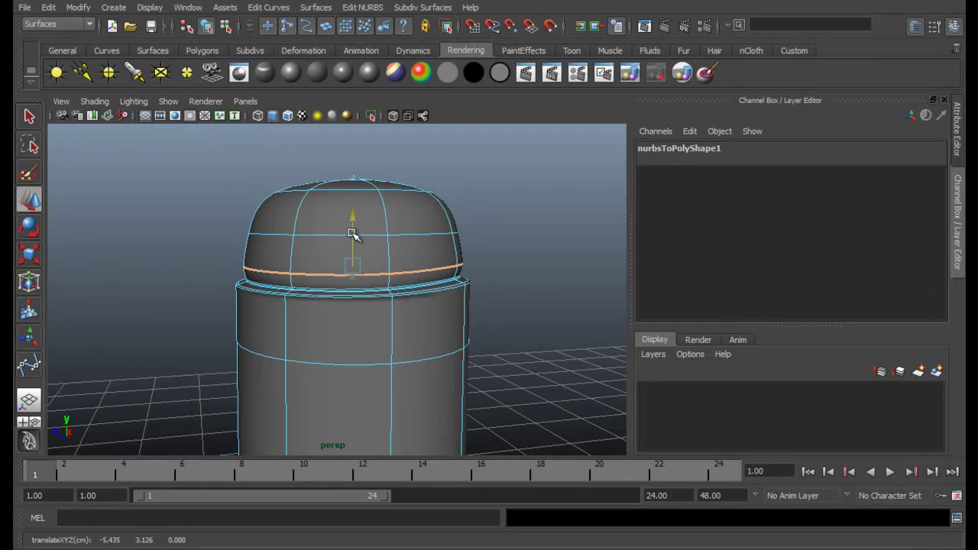
# Raise the lower edge loop slightly, undoing a stray single-edge selection.
pyautogui.scroll(3, 373, 285)
pyautogui.keyDown('alt'); pyautogui.moveTo(374, 286); pyautogui.dragTo(340, 290); pyautogui.keyUp('alt')
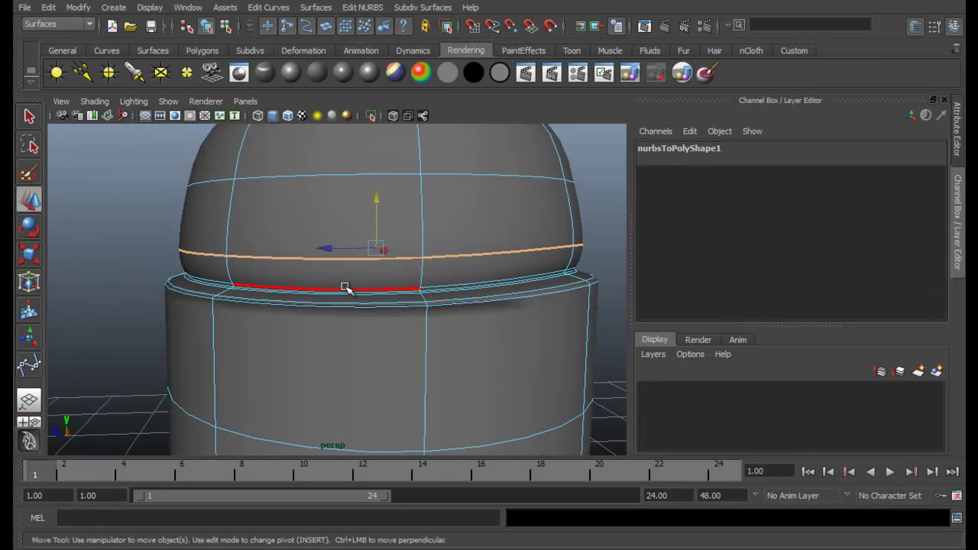
pyautogui.doubleClick(345, 288)
pyautogui.moveTo(375, 220); pyautogui.dragTo(377, 208)
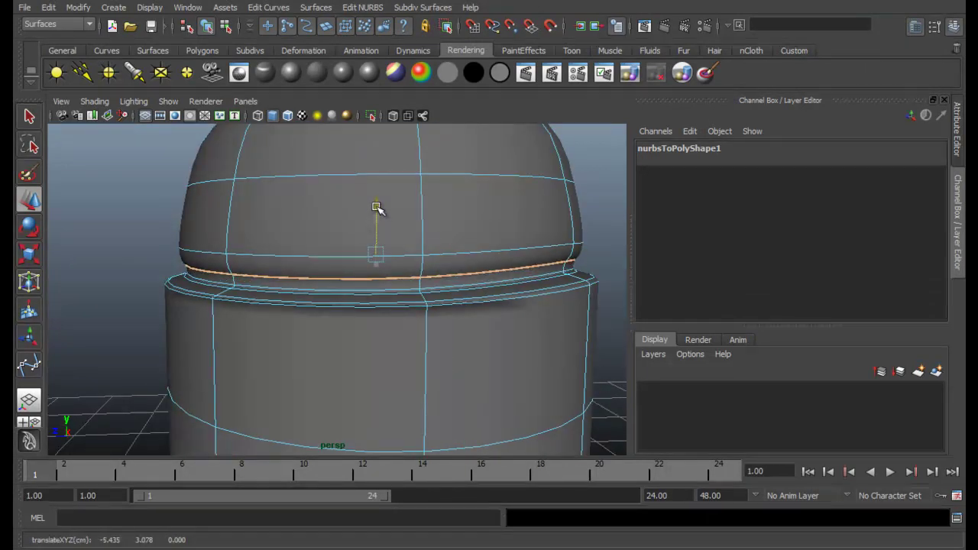
pyautogui.click(253, 257)
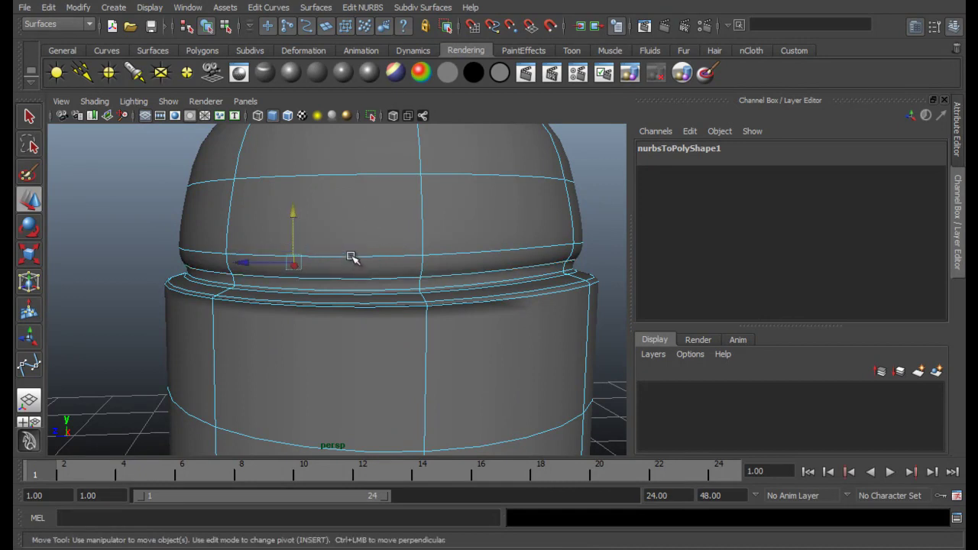
pyautogui.scroll(3, 466, 267)
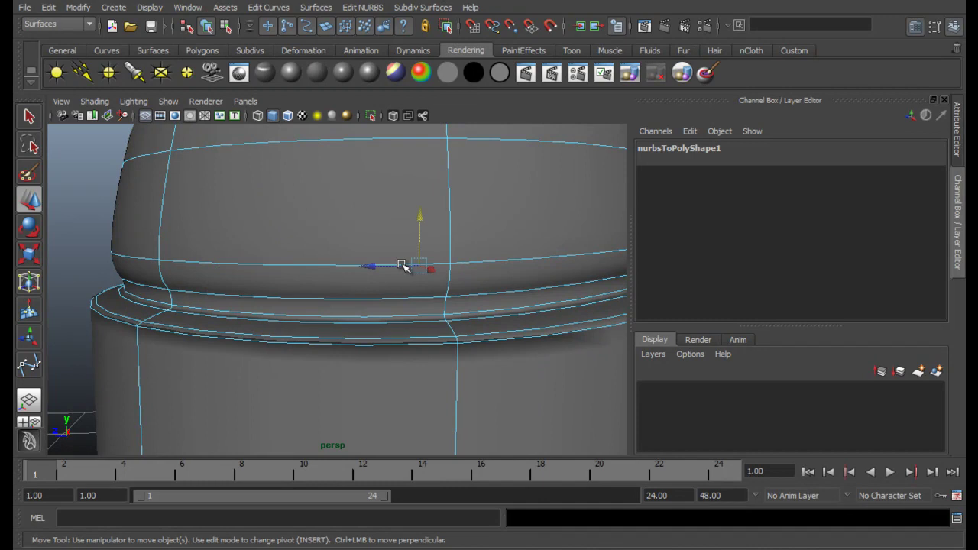
pyautogui.hotkey('ctrl', 'z')
pyautogui.scroll(-5, 234, 307)
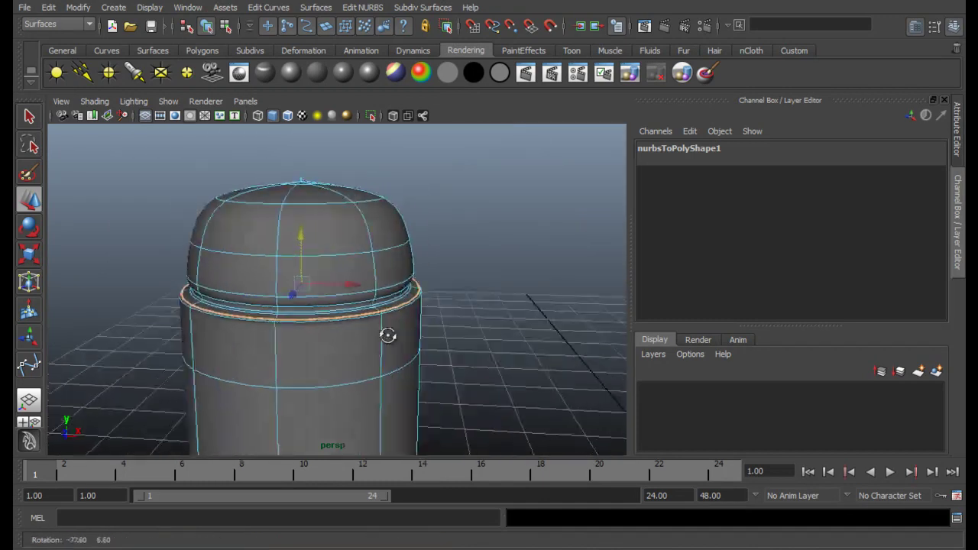
# Scale the upper edge loop slightly inward to about 0.971.
pyautogui.doubleClick(334, 294)
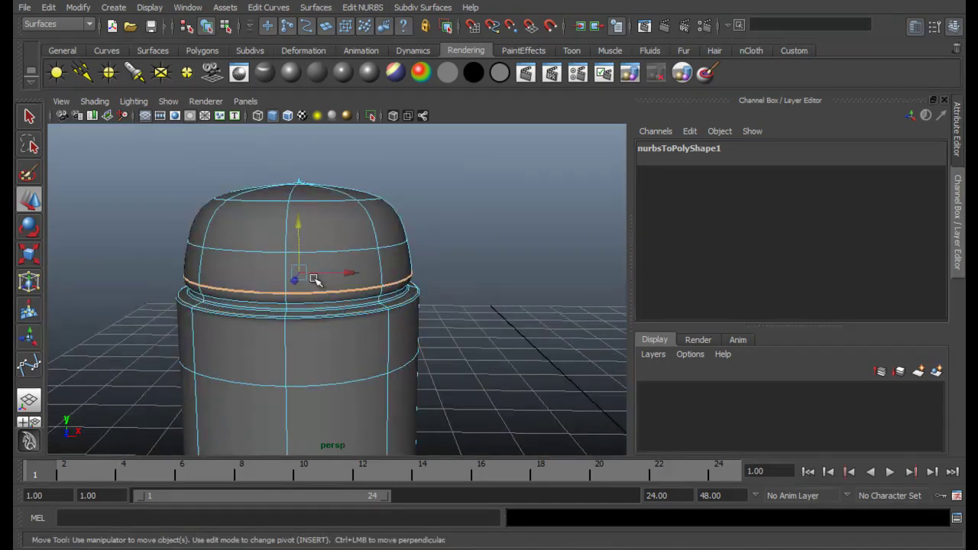
pyautogui.press('r')
pyautogui.moveTo(301, 272); pyautogui.dragTo(296, 271)
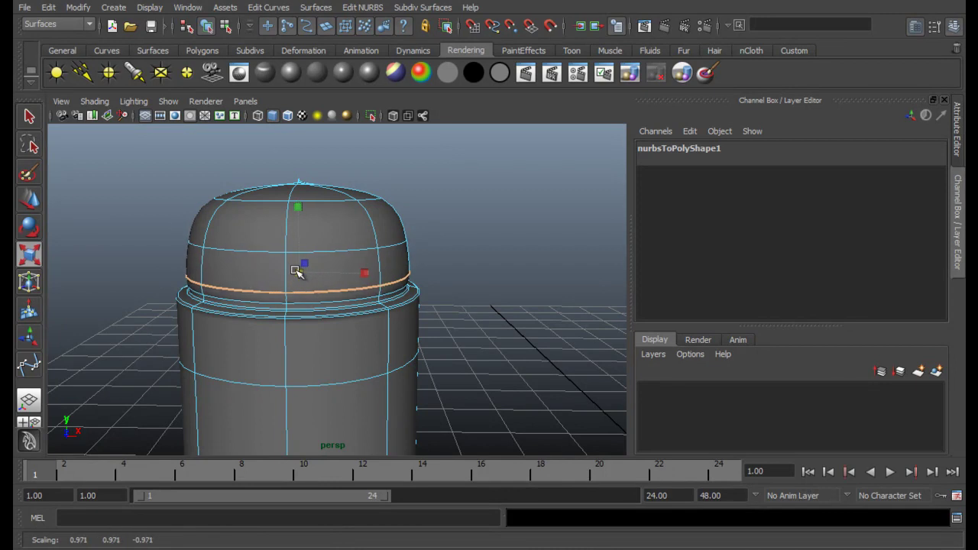
pyautogui.click(457, 314)
pyautogui.keyDown('alt'); pyautogui.moveTo(450, 288); pyautogui.dragTo(354, 264); pyautogui.keyUp('alt')
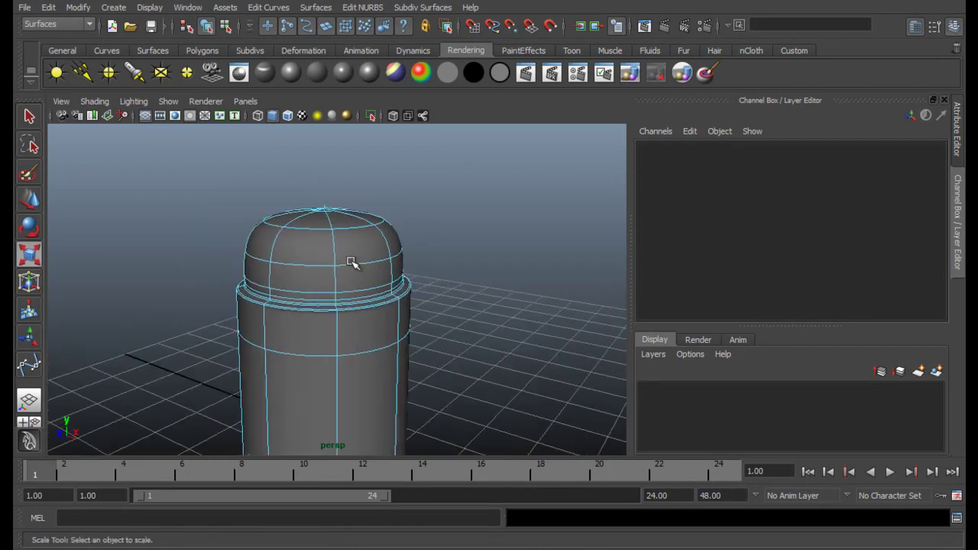
# In Object Mode, scale the capsule up along Y to make it taller.
pyautogui.rightClick(351, 253)
pyautogui.click(416, 236)
pyautogui.scroll(-5, 471, 304)
pyautogui.keyDown('alt'); pyautogui.moveTo(472, 303); pyautogui.dragTo(415, 277); pyautogui.keyUp('alt')
pyautogui.press('r')
pyautogui.click(362, 307)
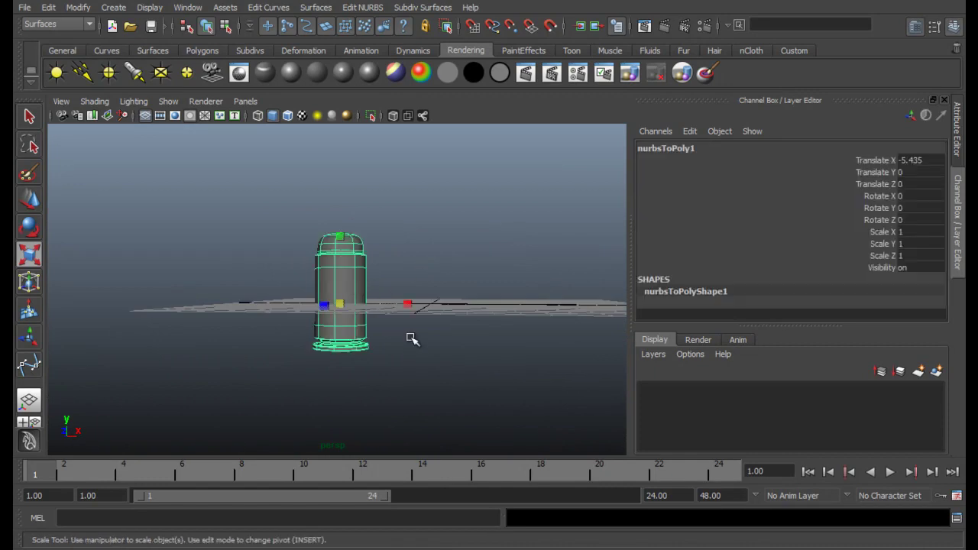
pyautogui.moveTo(339, 237); pyautogui.dragTo(437, 298)
pyautogui.click(421, 301)
pyautogui.scroll(3, 395, 315)
pyautogui.scroll(2, 418, 283)
pyautogui.scroll(-3, 364, 333)
pyautogui.scroll(2, 393, 271)
pyautogui.scroll(-2, 408, 229)
# Move the dome's centre tip vertex upward, then return to Object Mode.
pyautogui.click(415, 209)
pyautogui.scroll(4, 389, 253)
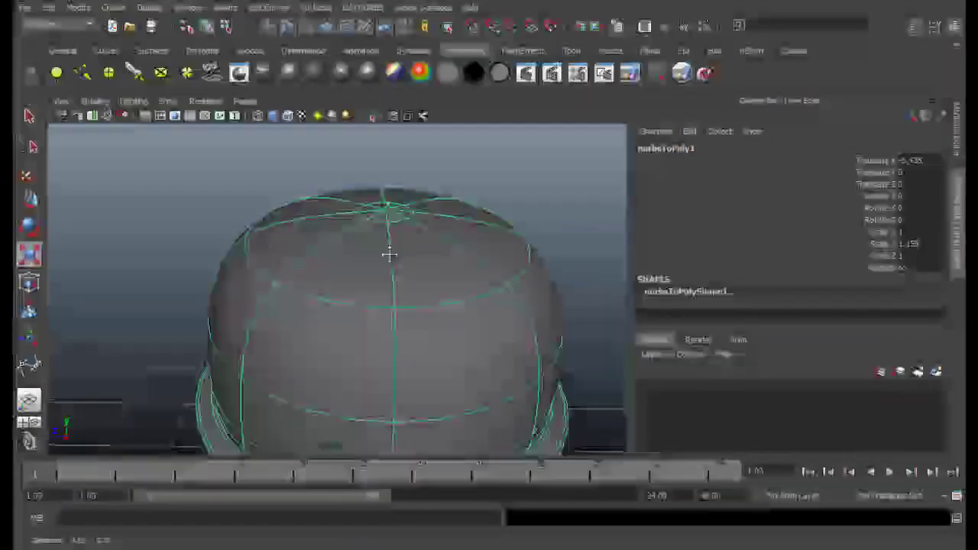
pyautogui.keyDown('alt'); pyautogui.moveTo(407, 239); pyautogui.dragTo(411, 288); pyautogui.keyUp('alt')
pyautogui.rightClick(363, 259)
pyautogui.click(336, 259)
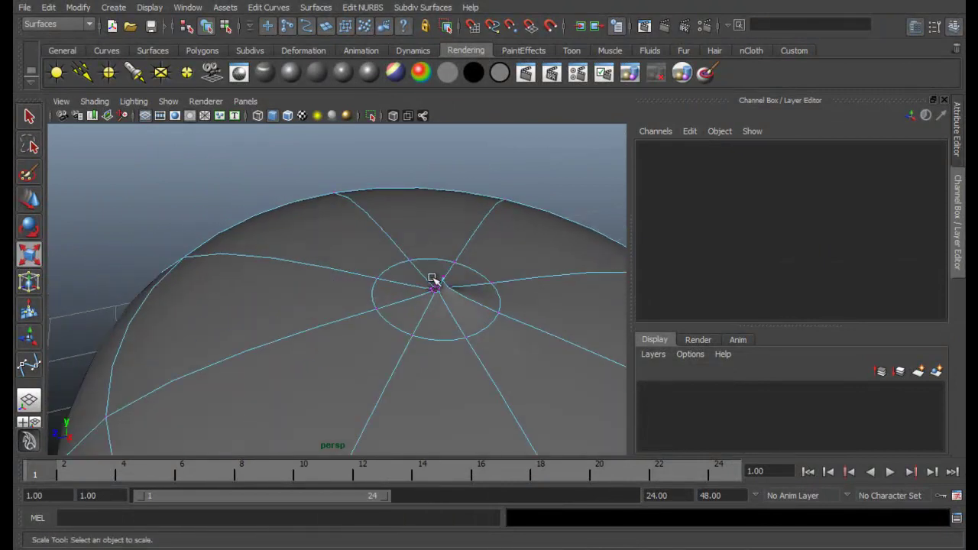
pyautogui.click(447, 284)
pyautogui.press('w')
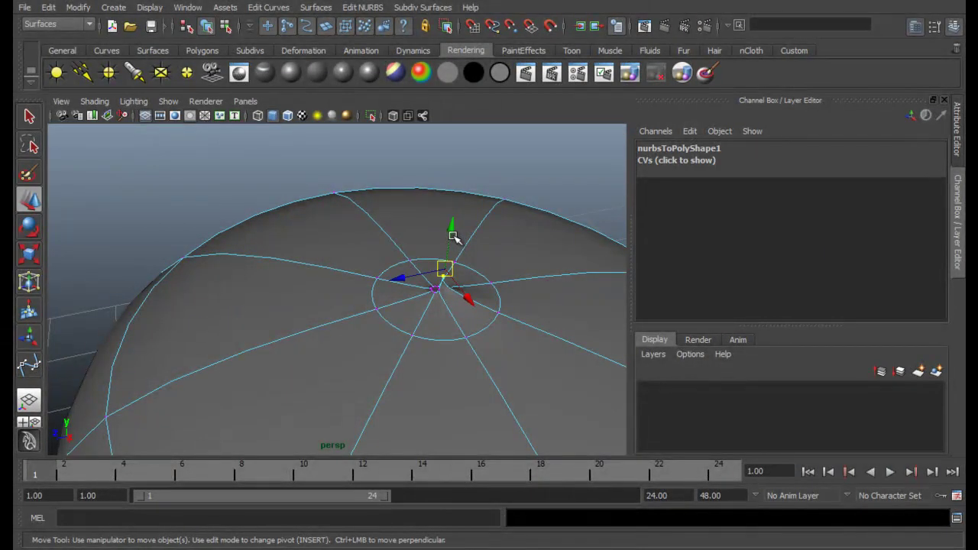
pyautogui.moveTo(450, 254); pyautogui.dragTo(452, 249)
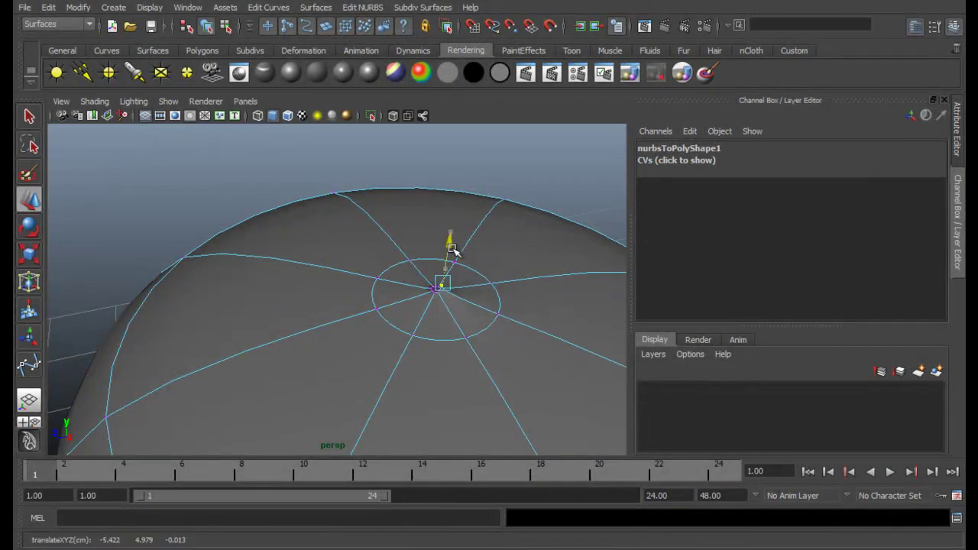
pyautogui.click(515, 164)
pyautogui.rightClick(454, 284)
pyautogui.click(520, 264)
pyautogui.scroll(-5, 516, 244)
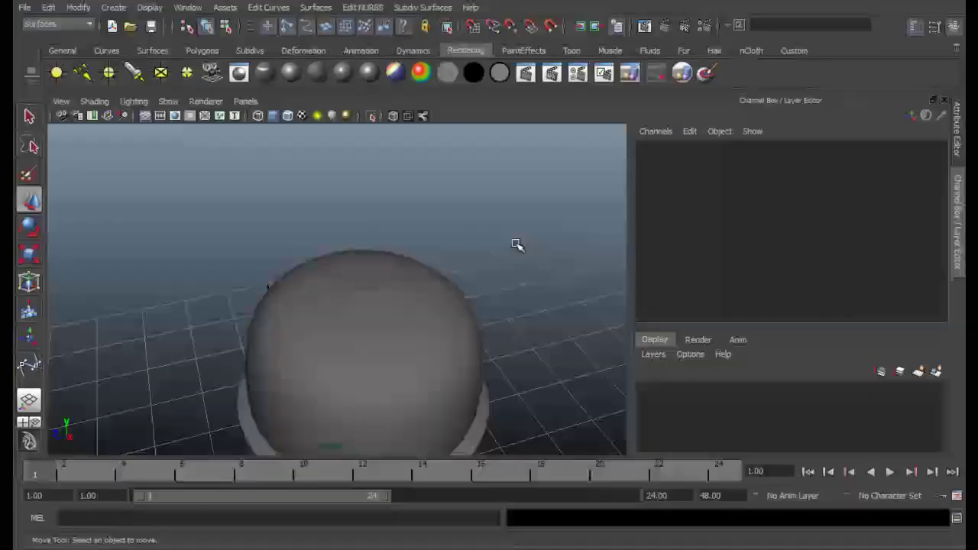
pyautogui.keyDown('alt'); pyautogui.moveTo(516, 244); pyautogui.dragTo(402, 325); pyautogui.keyUp('alt')
# Tumble the view to the bullet's flat base and enter Face mode.
pyautogui.keyDown('alt'); pyautogui.moveTo(402, 326); pyautogui.dragTo(421, 343, button='right'); pyautogui.keyUp('alt')
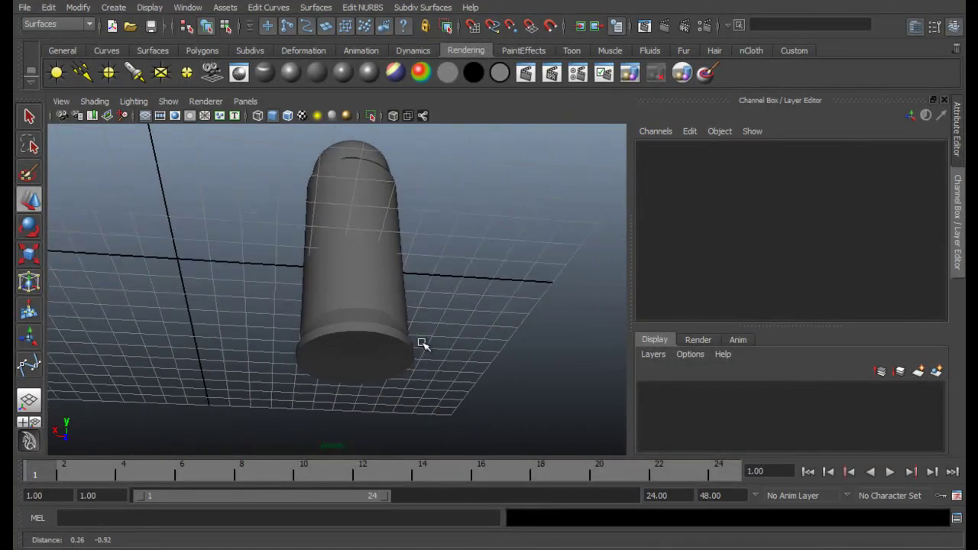
pyautogui.keyDown('alt'); pyautogui.moveTo(421, 343); pyautogui.dragTo(406, 327); pyautogui.keyUp('alt')
pyautogui.scroll(2, 397, 313)
pyautogui.click(395, 313)
pyautogui.scroll(3, 403, 315)
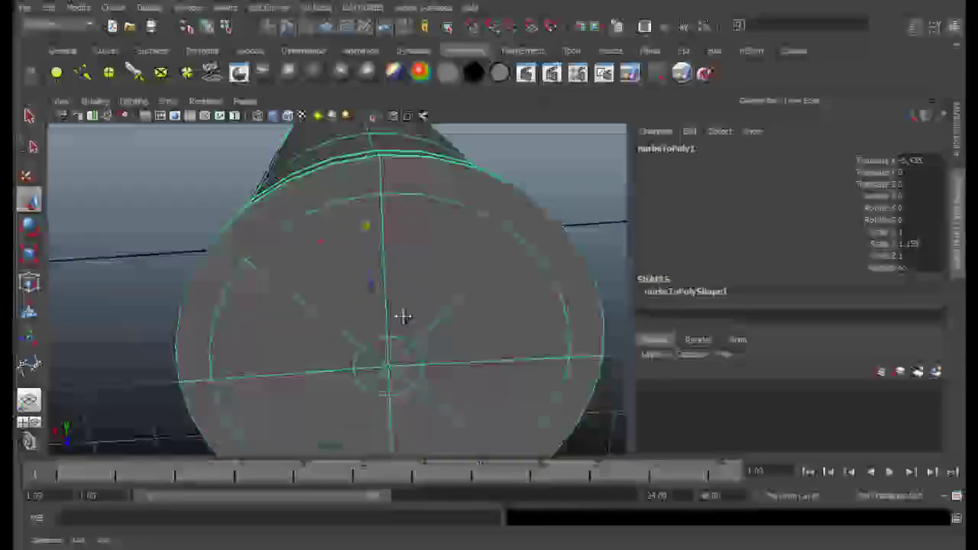
pyautogui.keyDown('alt'); pyautogui.moveTo(403, 316); pyautogui.dragTo(408, 270, button='middle'); pyautogui.keyUp('alt')
pyautogui.moveTo(408, 270); pyautogui.dragTo(410, 299, button='right')
# Shift-select all eight inner wedge faces of the base, then check the reference render.
pyautogui.click(411, 299)
pyautogui.keyDown('shift'); pyautogui.click(454, 291); pyautogui.keyUp('shift')
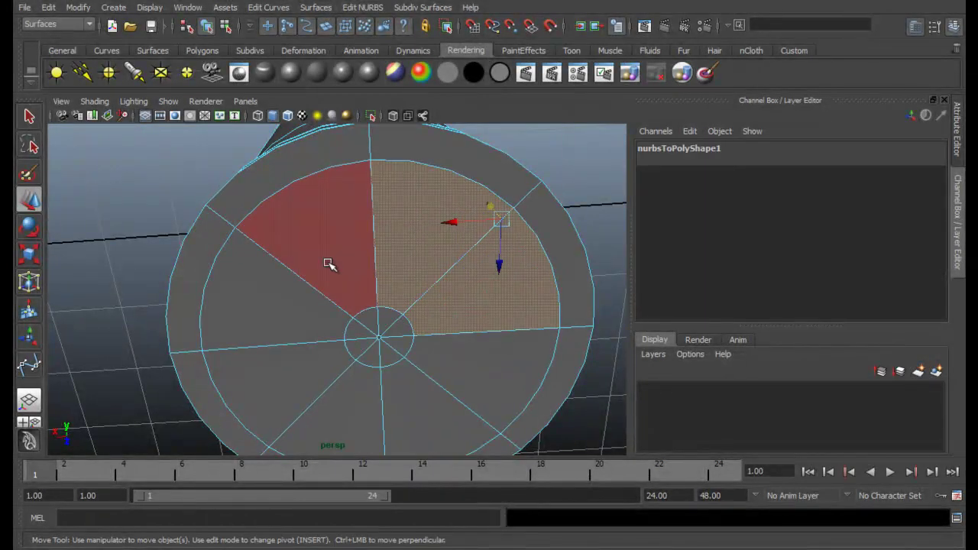
pyautogui.keyDown('shift'); pyautogui.click(329, 264); pyautogui.keyUp('shift')
pyautogui.keyDown('shift'); pyautogui.click(275, 308); pyautogui.keyUp('shift')
pyautogui.keyDown('shift'); pyautogui.click(298, 375); pyautogui.keyUp('shift')
pyautogui.keyDown('shift'); pyautogui.click(367, 420); pyautogui.keyUp('shift')
pyautogui.keyDown('shift'); pyautogui.click(428, 417); pyautogui.keyUp('shift')
pyautogui.keyDown('shift'); pyautogui.click(489, 366); pyautogui.keyUp('shift')
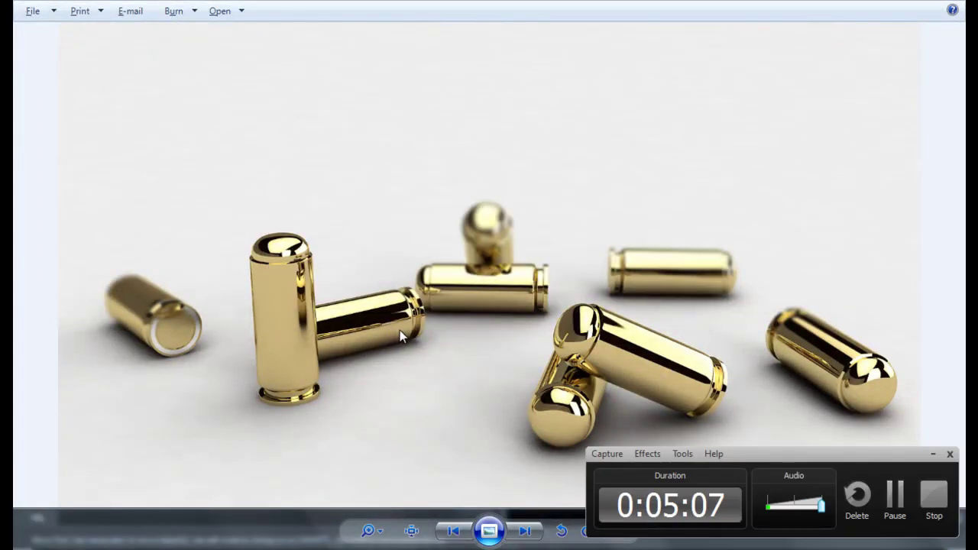
pyautogui.hotkey('alt', 'Tab')
pyautogui.hotkey('alt', 'Tab')
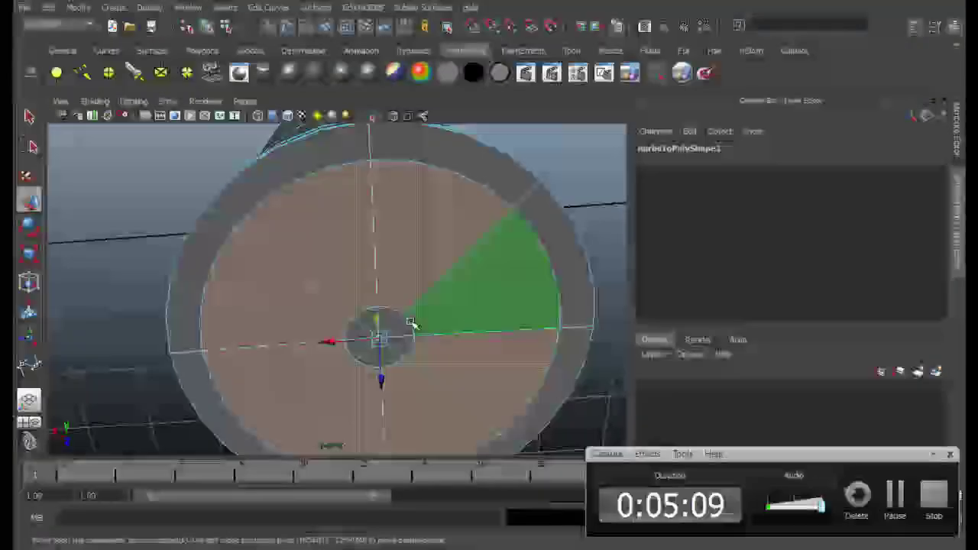
pyautogui.click(933, 454)
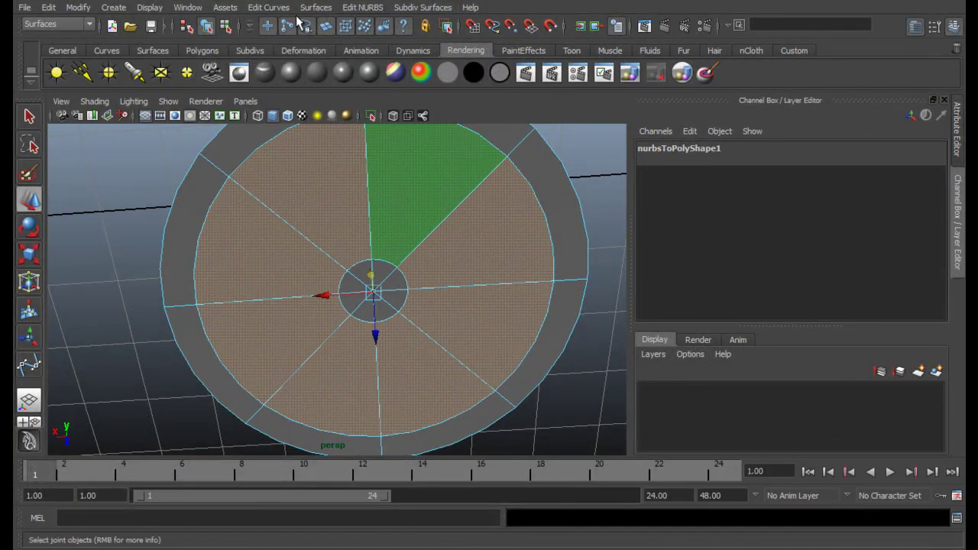
# Extrude the selected base faces and scale them inward into a thin inset ring.
pyautogui.click(81, 28)
pyautogui.click(42, 38)
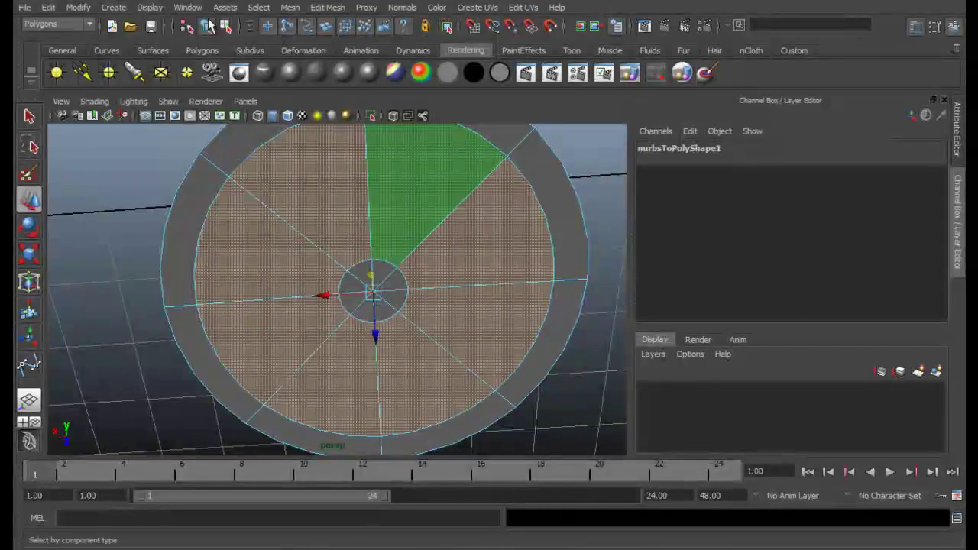
pyautogui.click(328, 8)
pyautogui.click(356, 43)
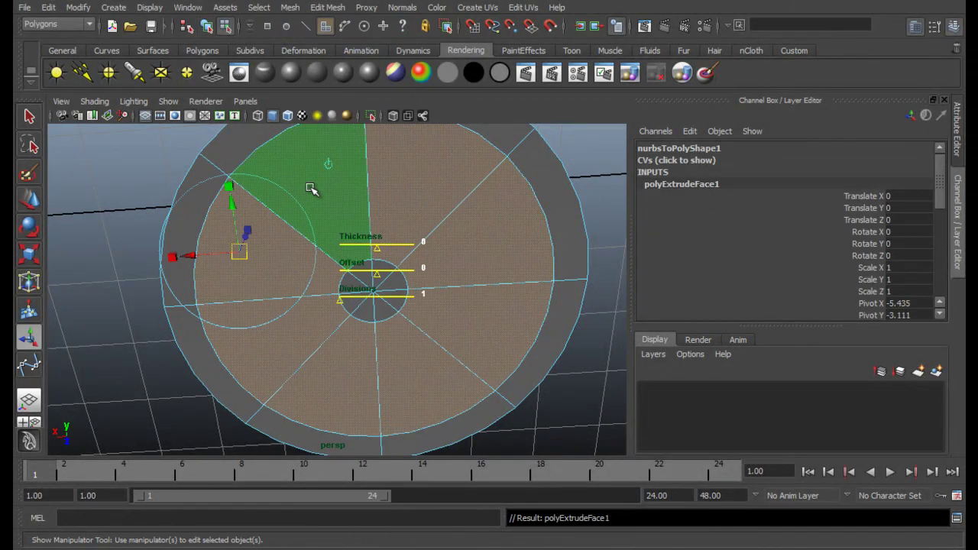
pyautogui.click(328, 163)
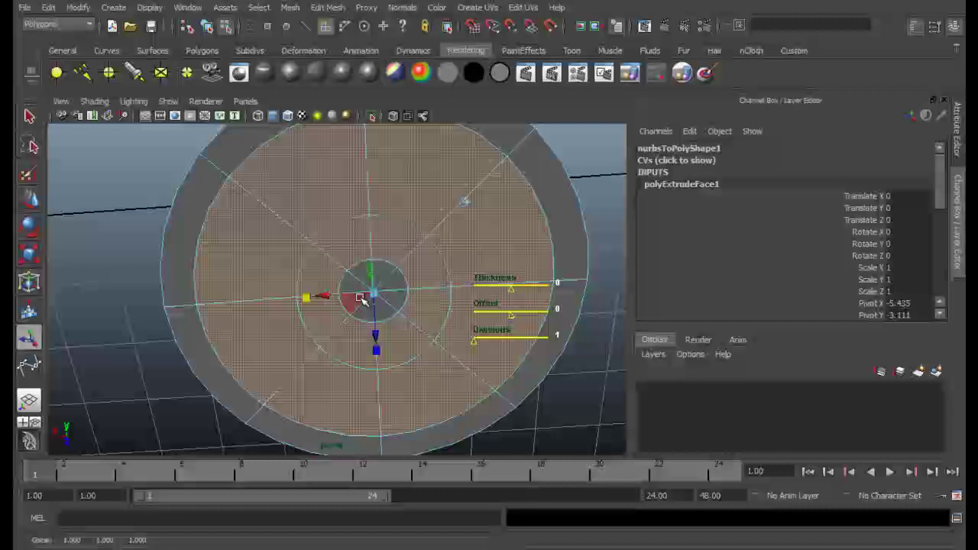
pyautogui.moveTo(360, 298); pyautogui.dragTo(388, 295)
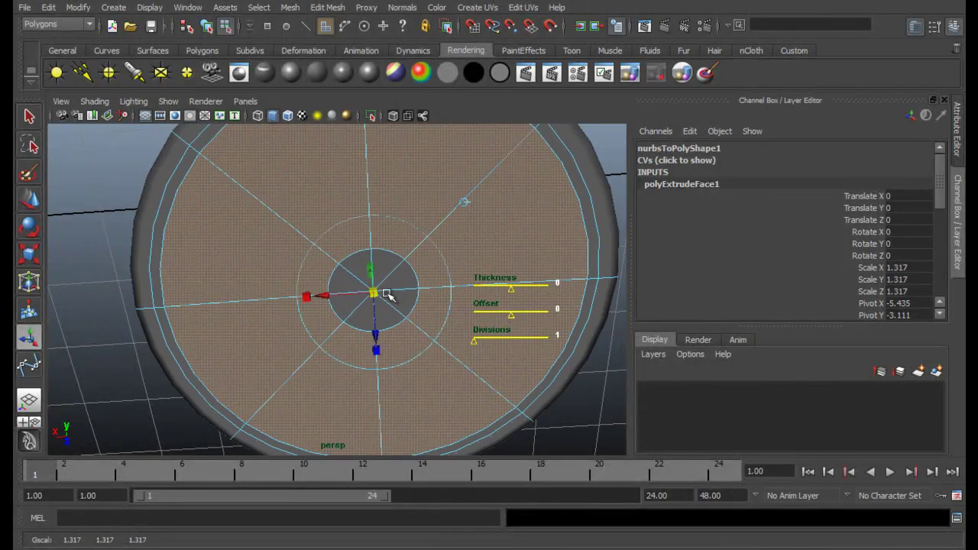
pyautogui.hotkey('ctrl', 'z')
pyautogui.click(325, 231)
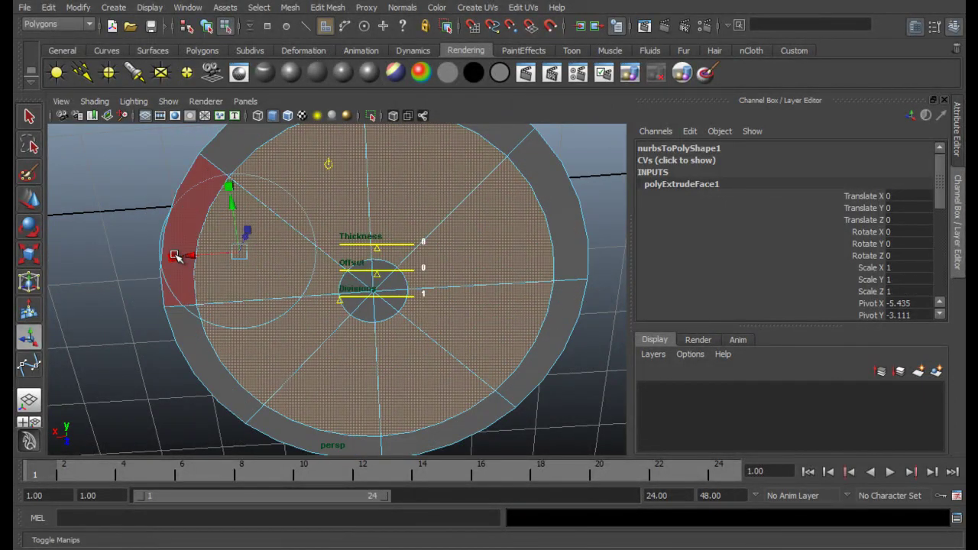
pyautogui.moveTo(233, 252); pyautogui.dragTo(197, 249)
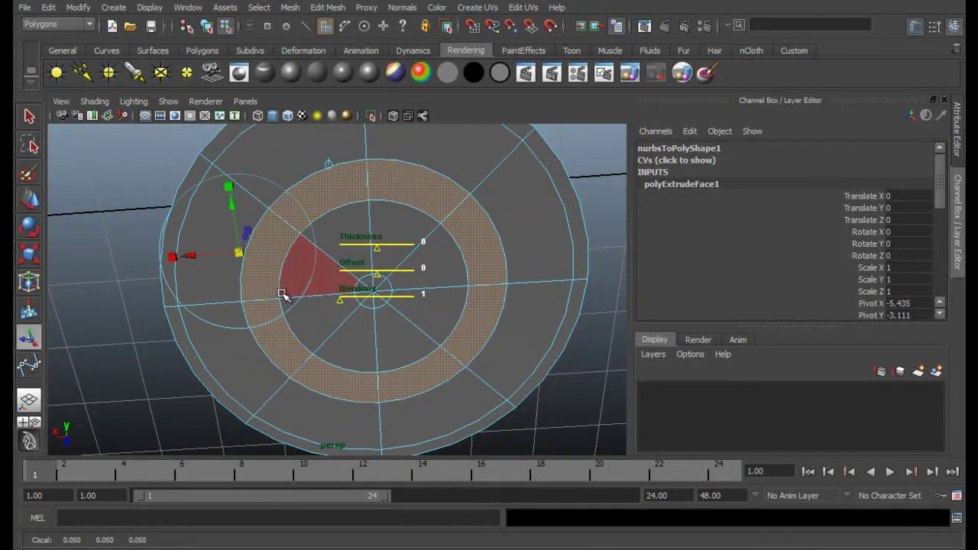
# Extrude the ring a second time to form the primer groove, then return to Object Mode.
pyautogui.hotkey('ctrl', 'e')
pyautogui.keyDown('alt'); pyautogui.moveTo(347, 283); pyautogui.dragTo(328, 300); pyautogui.keyUp('alt')
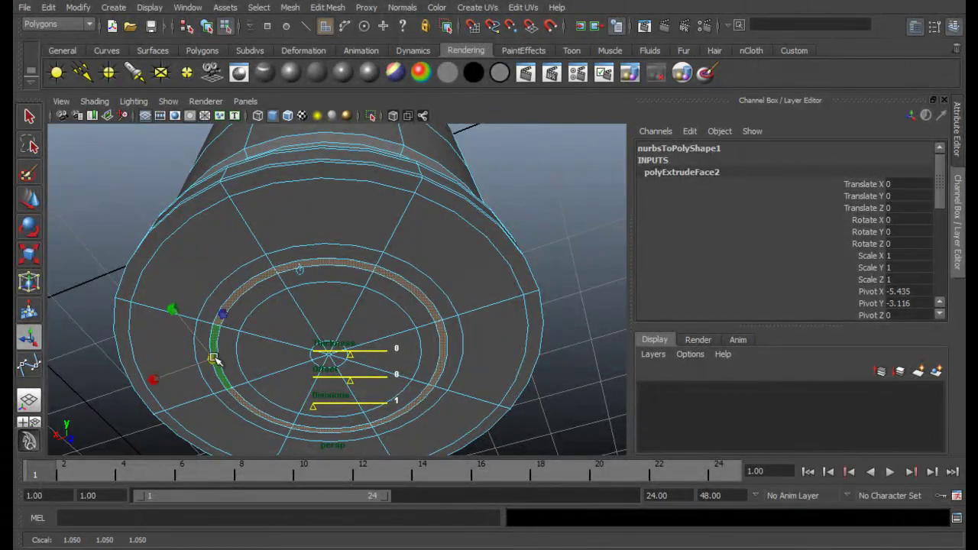
pyautogui.moveTo(214, 359); pyautogui.dragTo(224, 327)
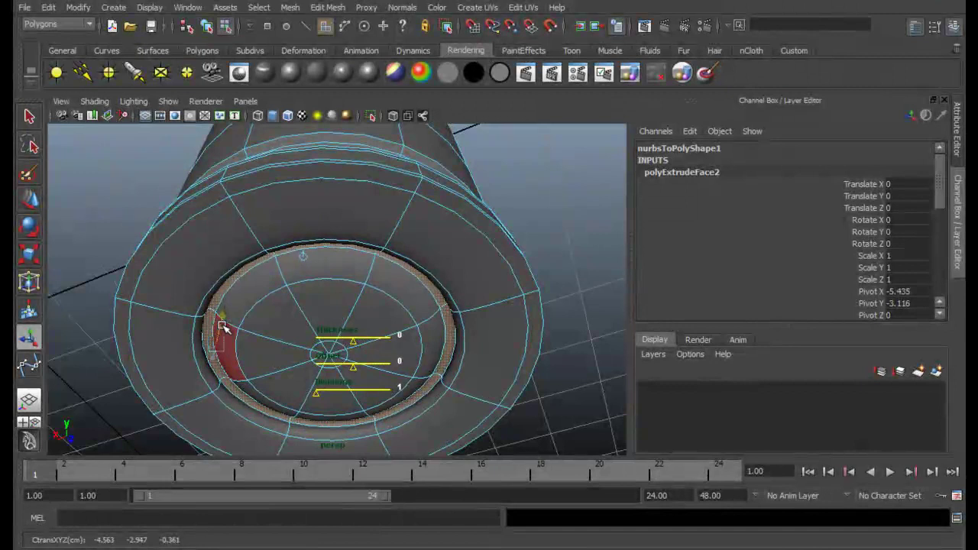
pyautogui.hotkey('ctrl', 'z')
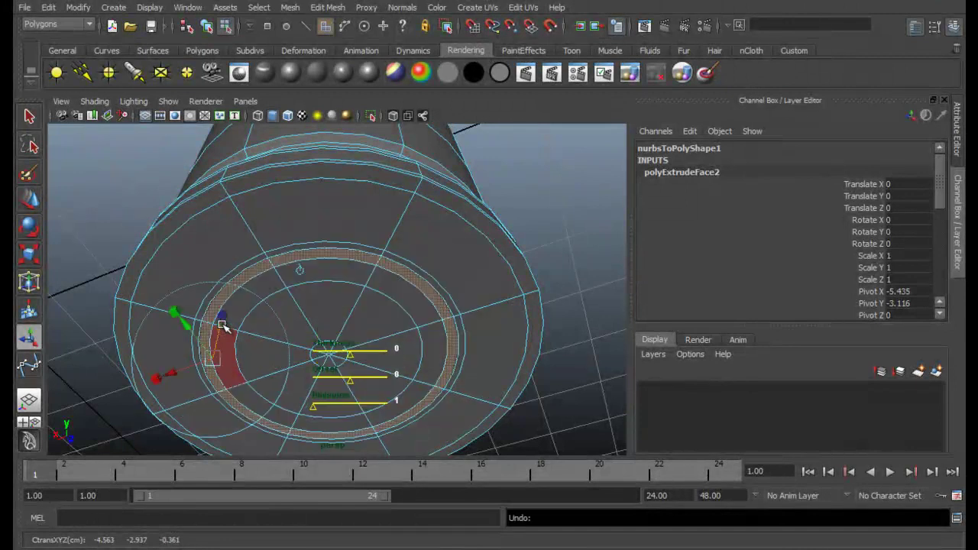
pyautogui.hotkey('ctrl', 'e')
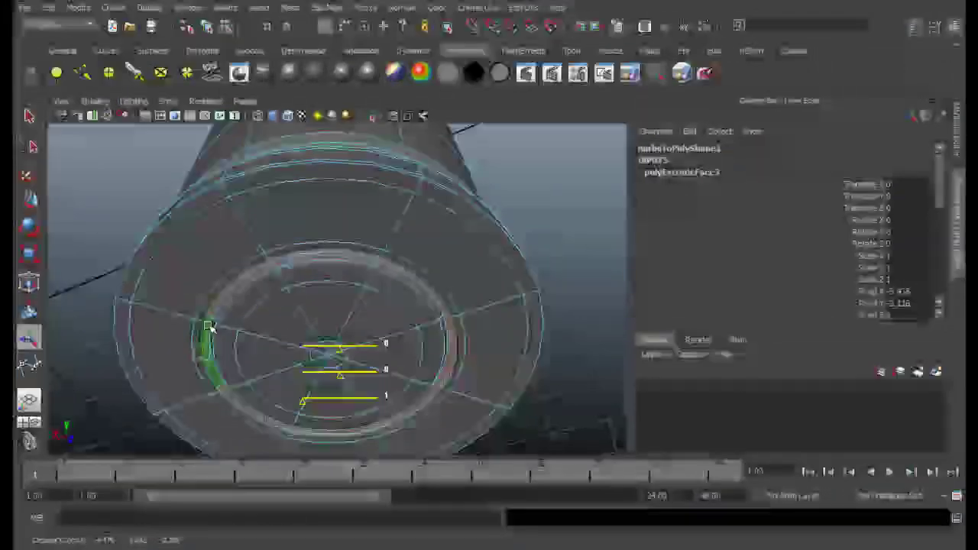
pyautogui.keyDown('alt'); pyautogui.moveTo(209, 331); pyautogui.dragTo(441, 234); pyautogui.keyUp('alt')
pyautogui.moveTo(466, 184); pyautogui.dragTo(519, 162, button='right')
pyautogui.click(582, 188)
pyautogui.scroll(-3, 504, 206)
pyautogui.keyDown('alt'); pyautogui.moveTo(410, 240); pyautogui.dragTo(448, 353); pyautogui.keyUp('alt')
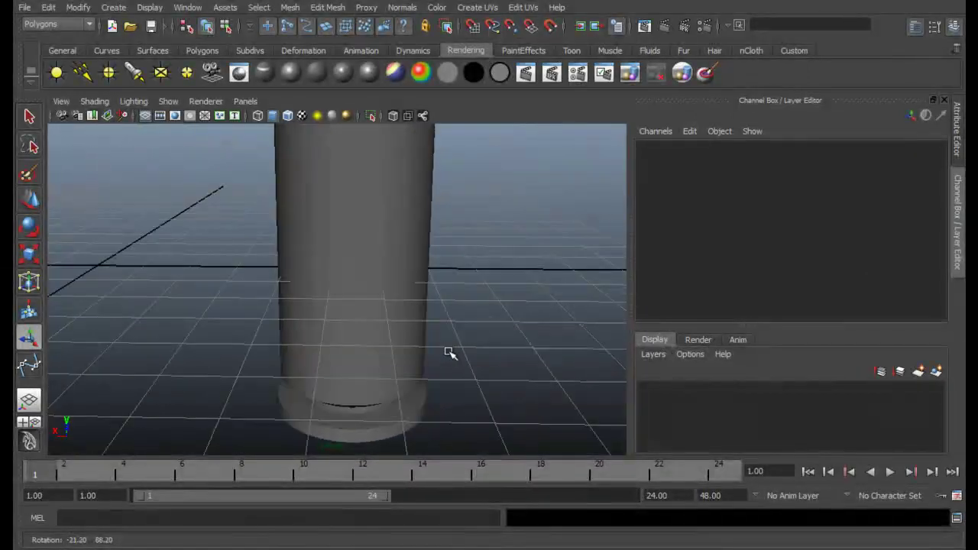
# In the front view, move the bullet to Translate X 0.002, Y 3.185 so it rests on the grid.
pyautogui.scroll(-5, 436, 311)
pyautogui.keyDown('alt'); pyautogui.moveTo(384, 311); pyautogui.dragTo(435, 324); pyautogui.keyUp('alt')
pyautogui.press('space')
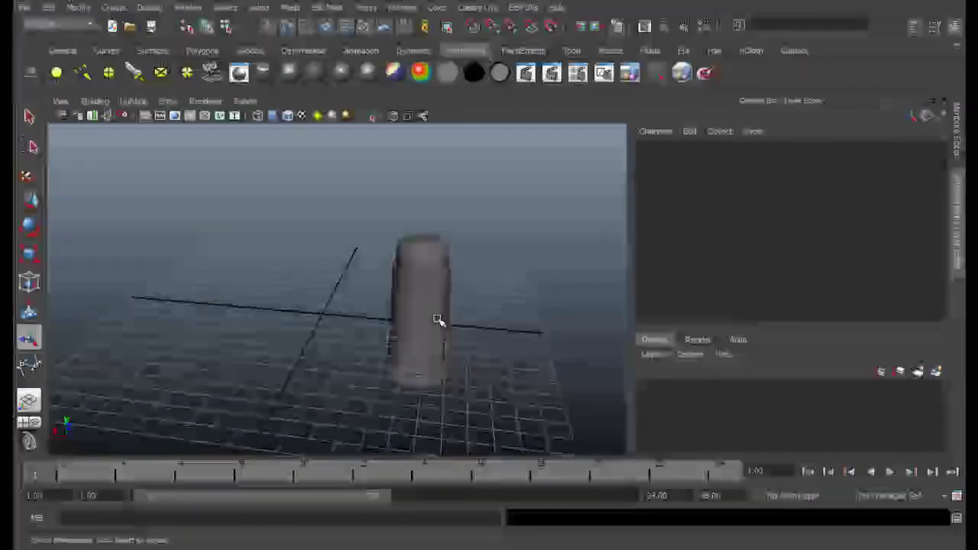
pyautogui.click(86, 341)
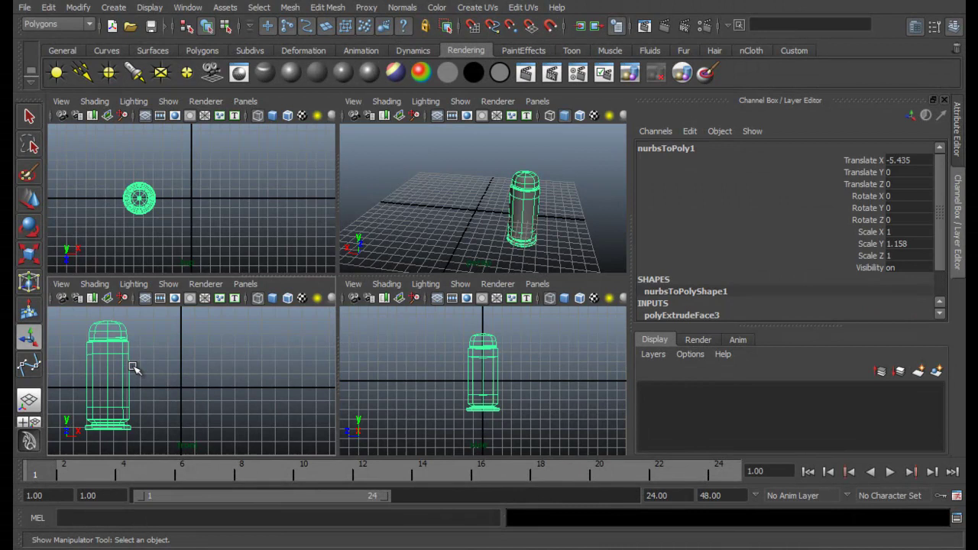
pyautogui.press('space')
pyautogui.keyDown('alt'); pyautogui.moveTo(302, 303); pyautogui.dragTo(297, 298, button='middle'); pyautogui.keyUp('alt')
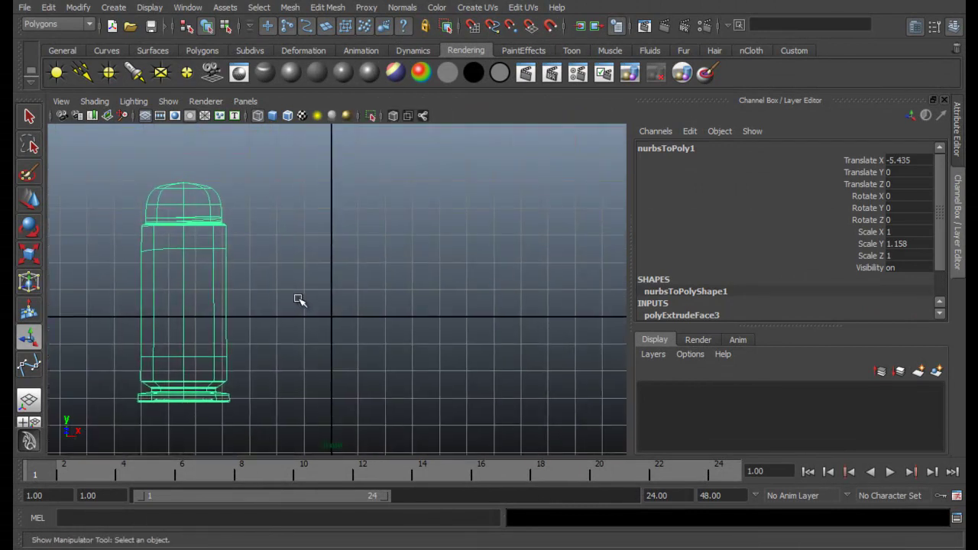
pyautogui.press('w')
pyautogui.moveTo(187, 274); pyautogui.dragTo(192, 194)
pyautogui.moveTo(235, 229); pyautogui.dragTo(378, 233)
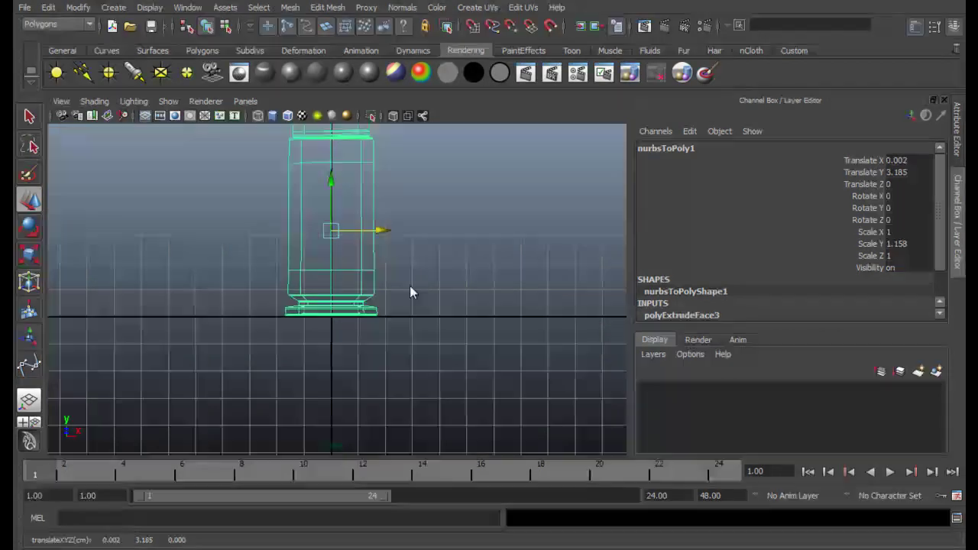
pyautogui.press('space')
pyautogui.press('space')
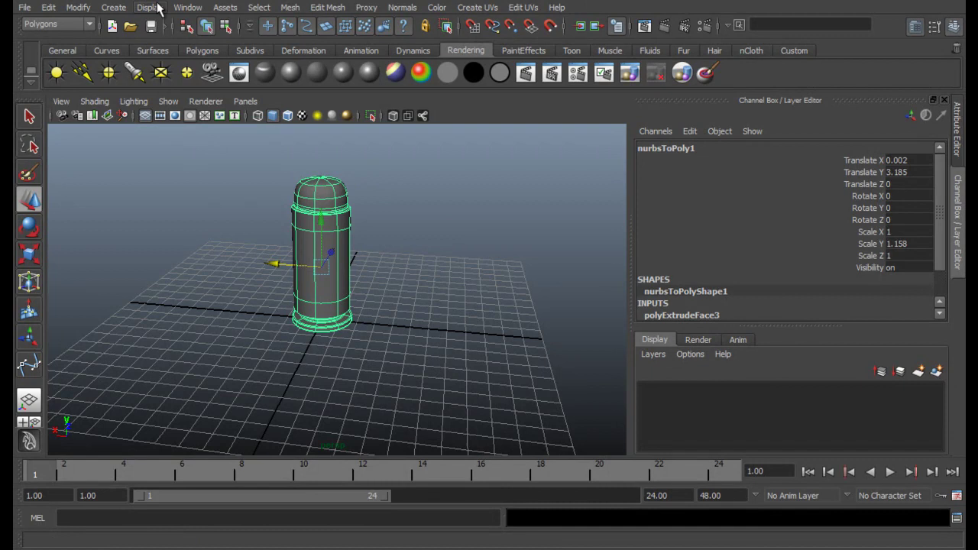
pyautogui.click(187, 6)
pyautogui.moveTo(275, 90)
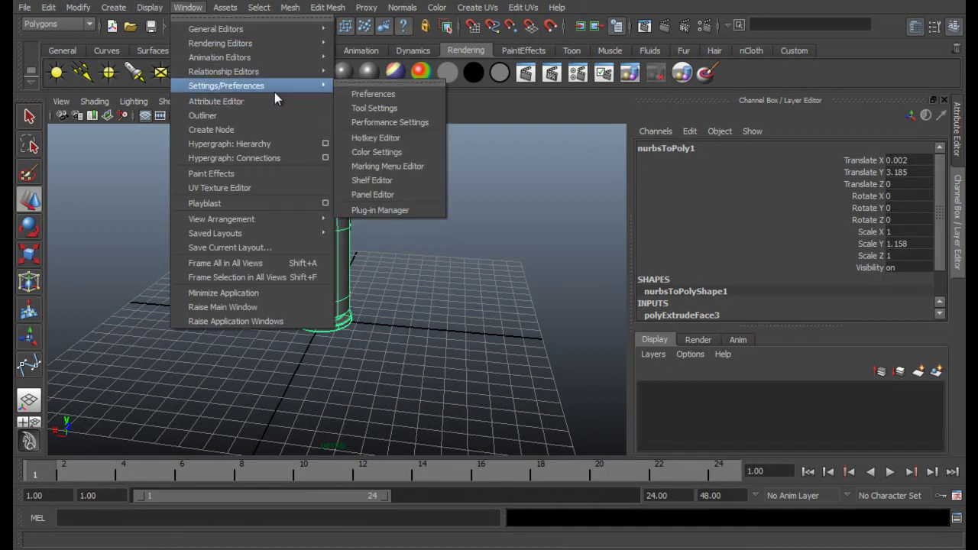
pyautogui.click(384, 211)
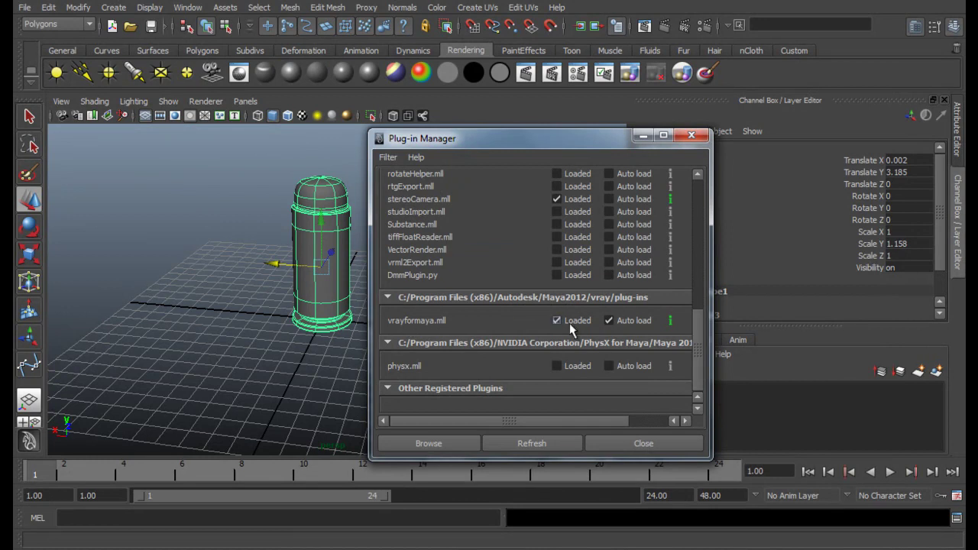
pyautogui.click(635, 443)
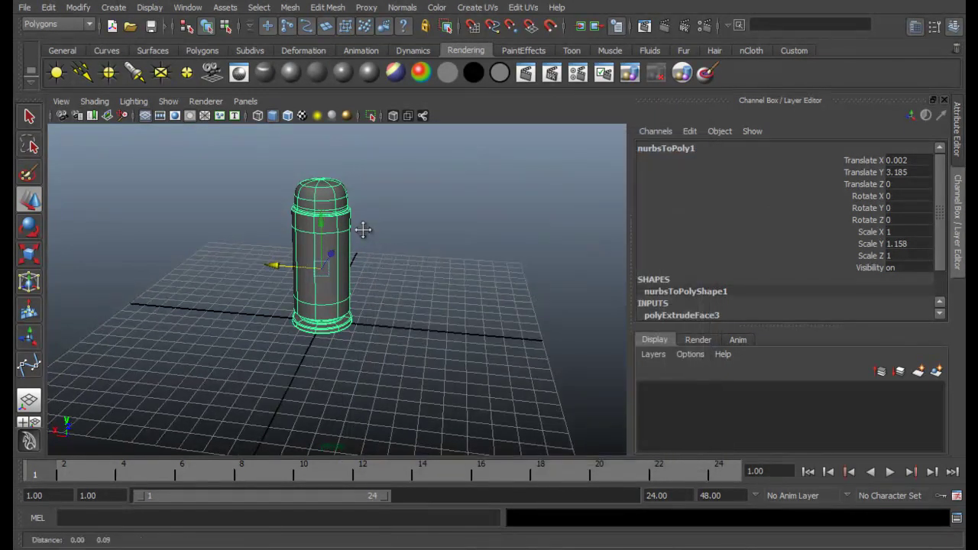
# Create a VRayPlane ground plane via Create > V-Ray > Create VRayPlane.
pyautogui.click(113, 7)
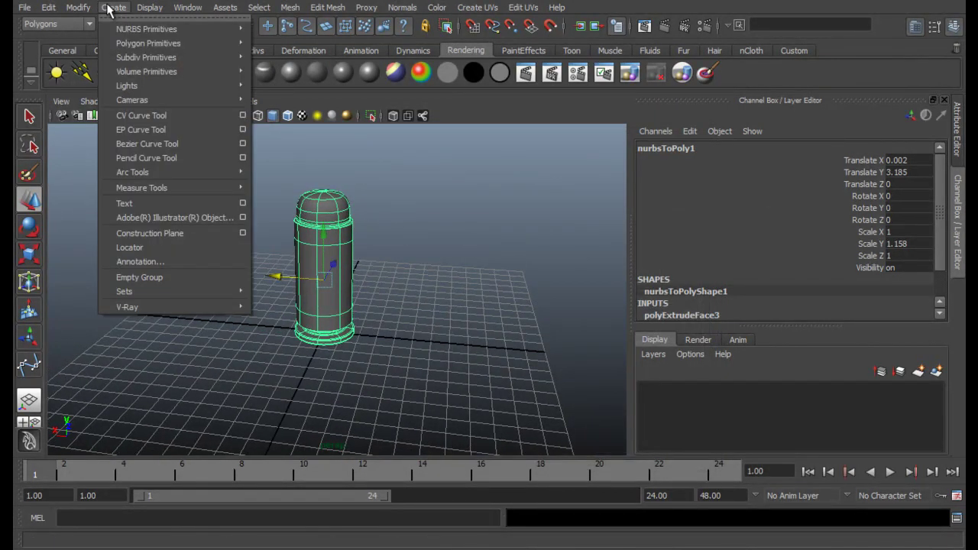
pyautogui.moveTo(201, 304)
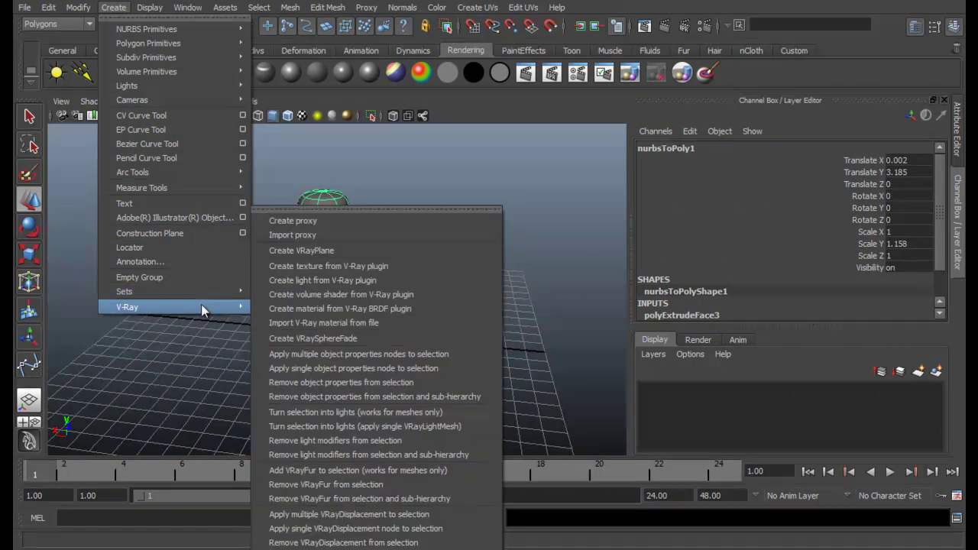
pyautogui.click(312, 255)
pyautogui.keyDown('alt'); pyautogui.moveTo(410, 312); pyautogui.dragTo(323, 362); pyautogui.keyUp('alt')
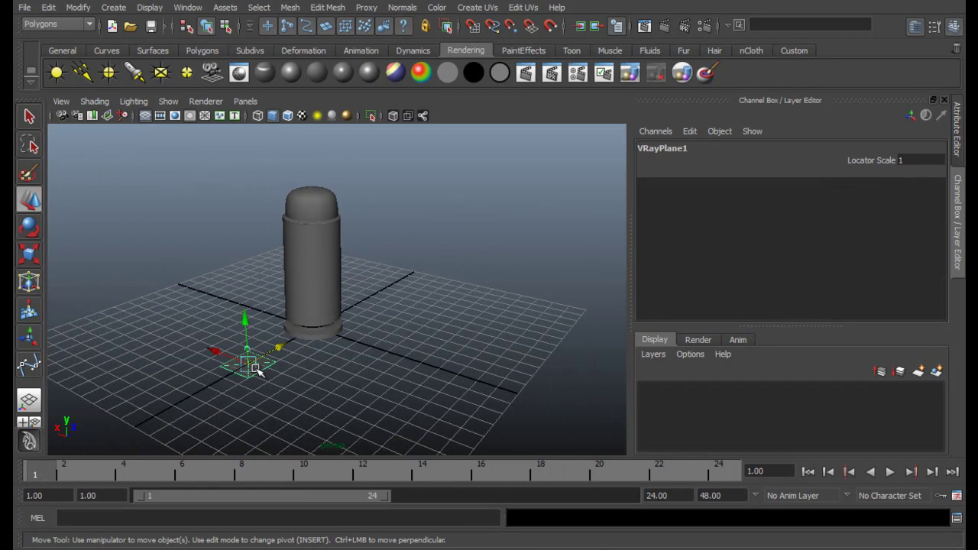
# Set the default lambert1 material's Color to white in the Attribute Editor.
pyautogui.click(955, 115)
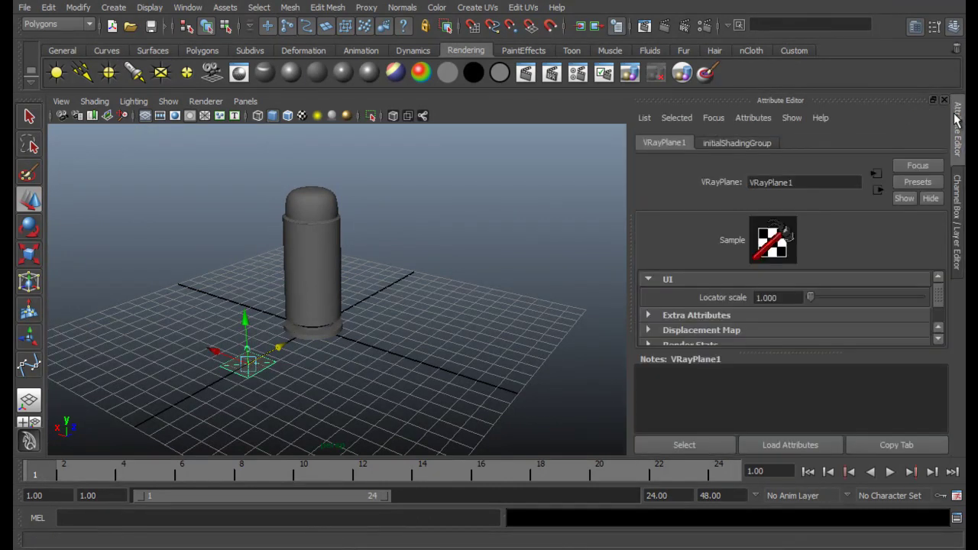
pyautogui.click(734, 143)
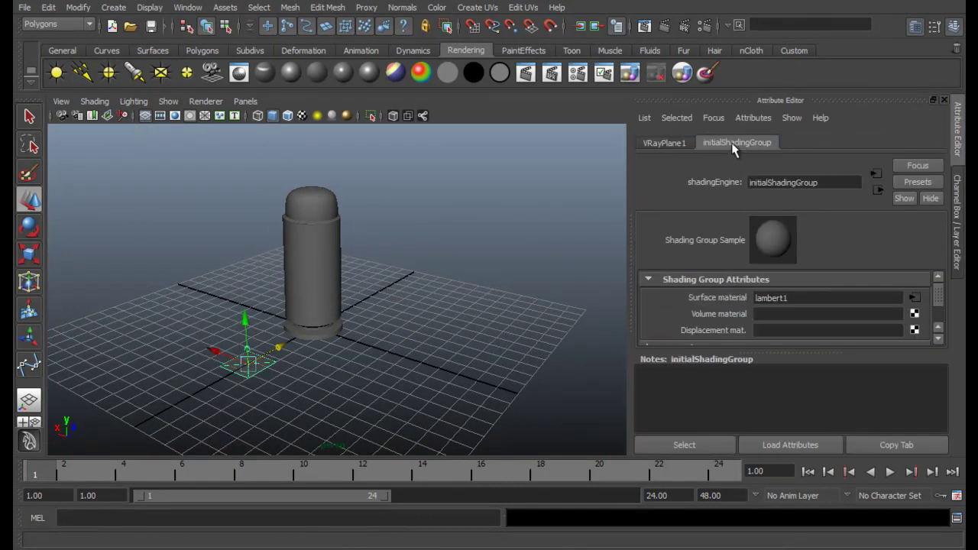
pyautogui.click(914, 300)
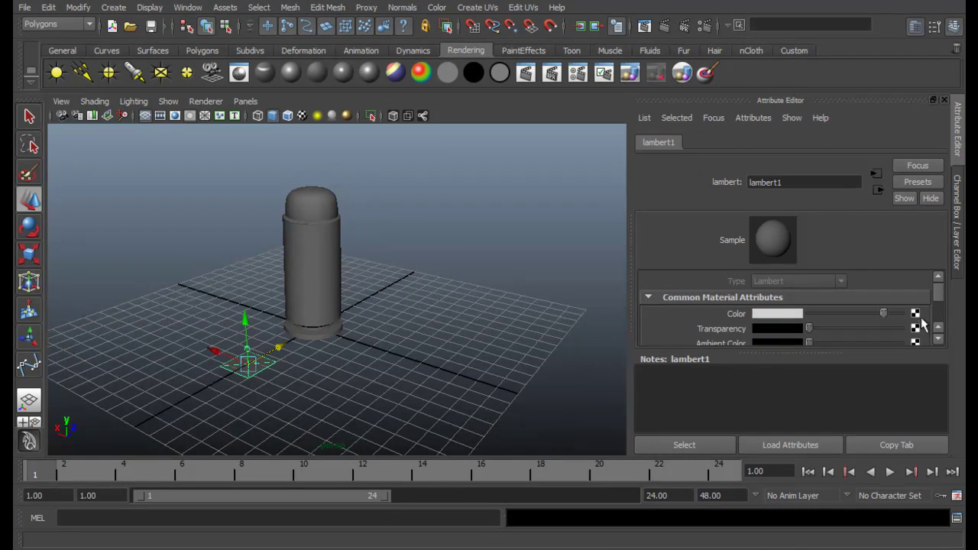
pyautogui.moveTo(922, 325); pyautogui.dragTo(917, 327)
pyautogui.keyDown('alt'); pyautogui.moveTo(473, 275); pyautogui.dragTo(319, 248); pyautogui.keyUp('alt')
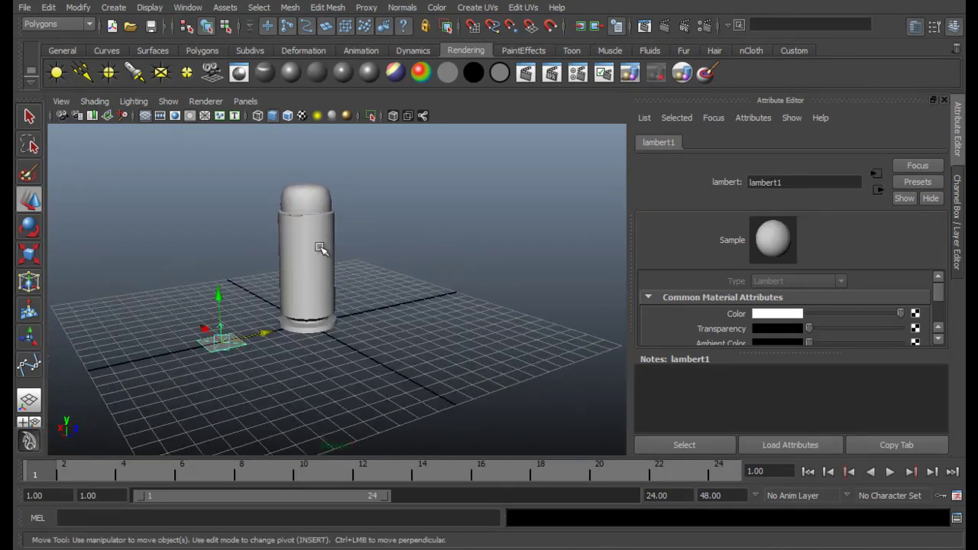
pyautogui.click(320, 248)
pyautogui.keyDown('alt'); pyautogui.moveTo(382, 262); pyautogui.dragTo(344, 336); pyautogui.keyUp('alt')
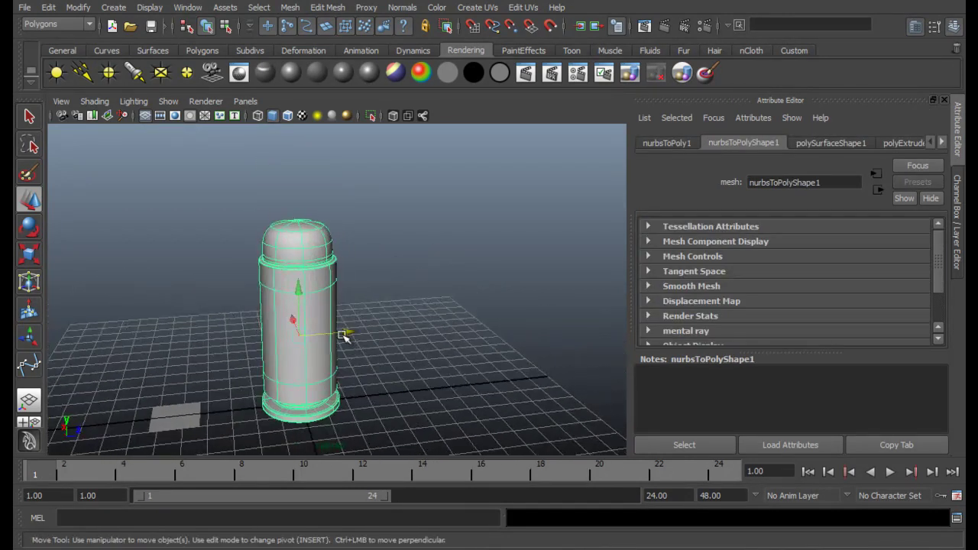
pyautogui.keyDown('alt'); pyautogui.moveTo(344, 336); pyautogui.dragTo(362, 322, button='middle'); pyautogui.keyUp('alt')
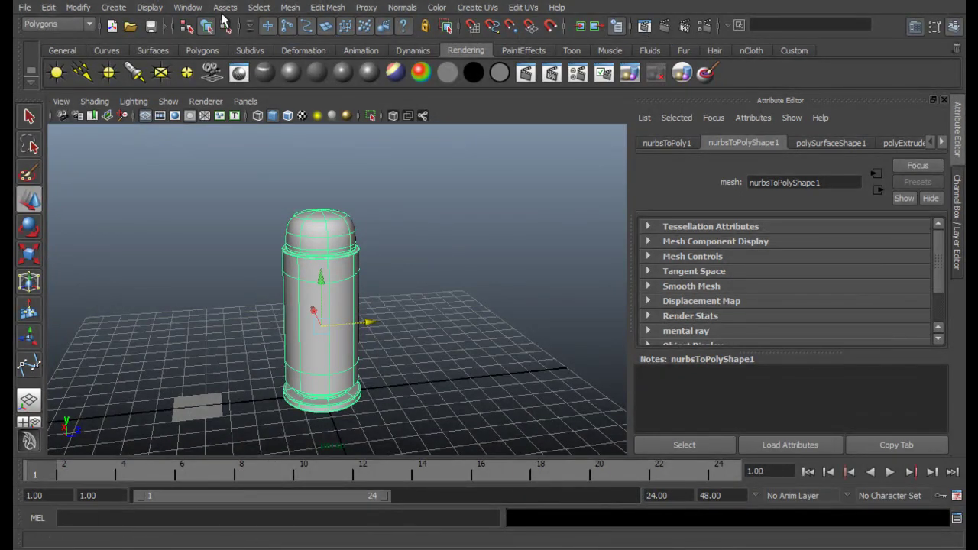
# In Hypershade, create a VRayMtl1 material and assign it to the bullet.
pyautogui.click(188, 7)
pyautogui.moveTo(263, 46)
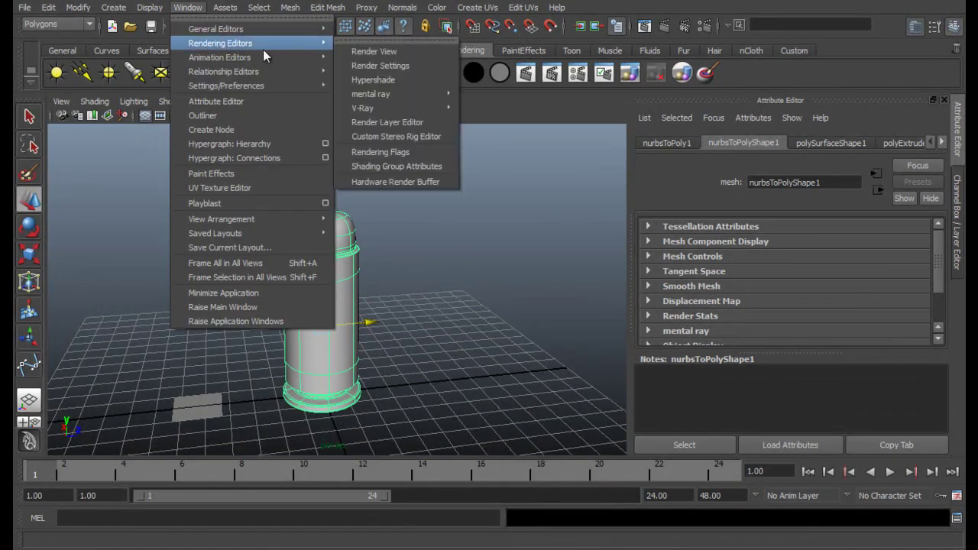
pyautogui.click(385, 81)
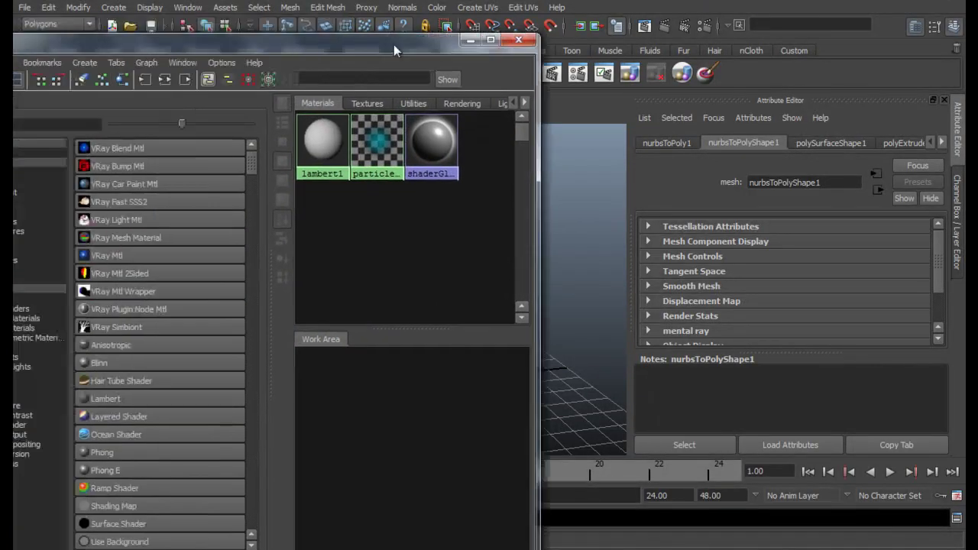
pyautogui.moveTo(393, 44); pyautogui.dragTo(300, 16)
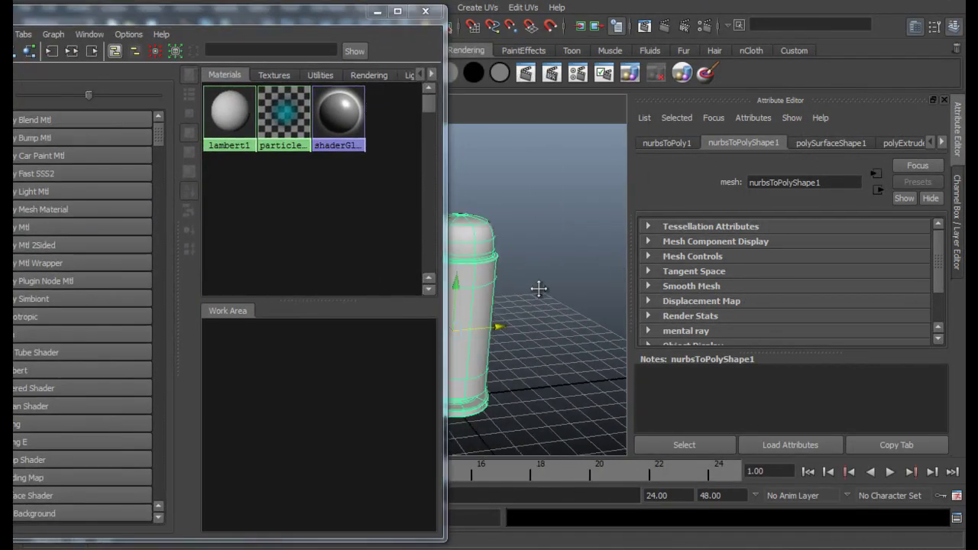
pyautogui.moveTo(293, 28); pyautogui.dragTo(370, 9)
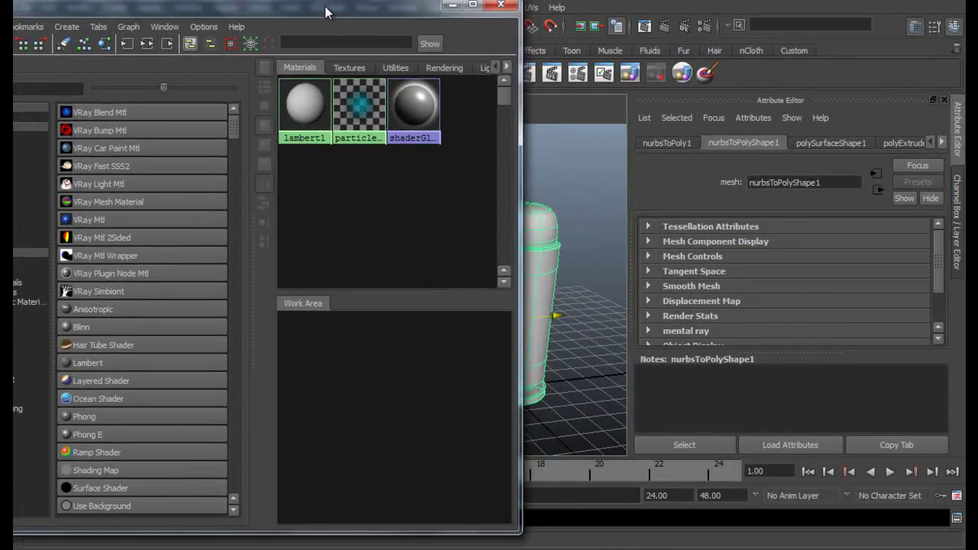
pyautogui.click(87, 221)
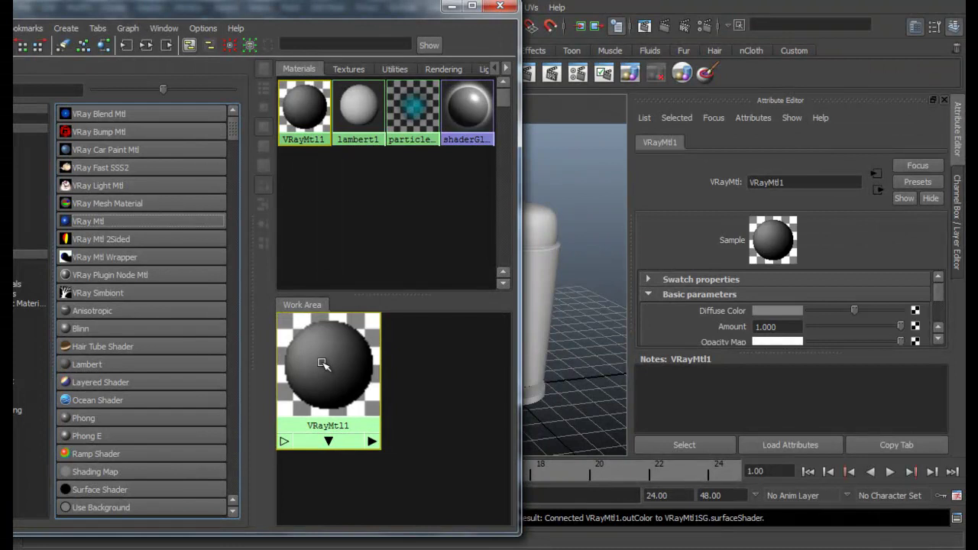
pyautogui.click(546, 255)
pyautogui.moveTo(375, 389); pyautogui.dragTo(382, 349, button='right')
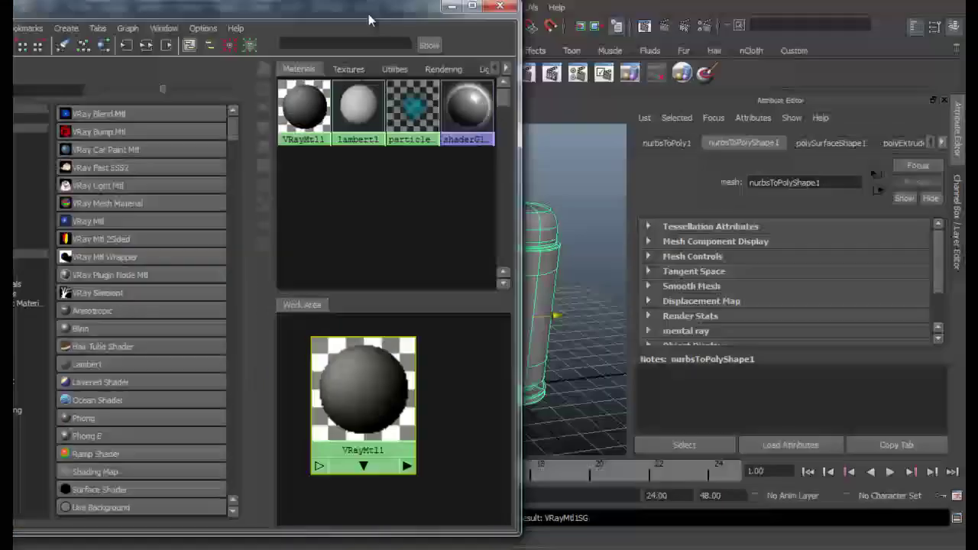
pyautogui.moveTo(367, 15); pyautogui.dragTo(275, 1)
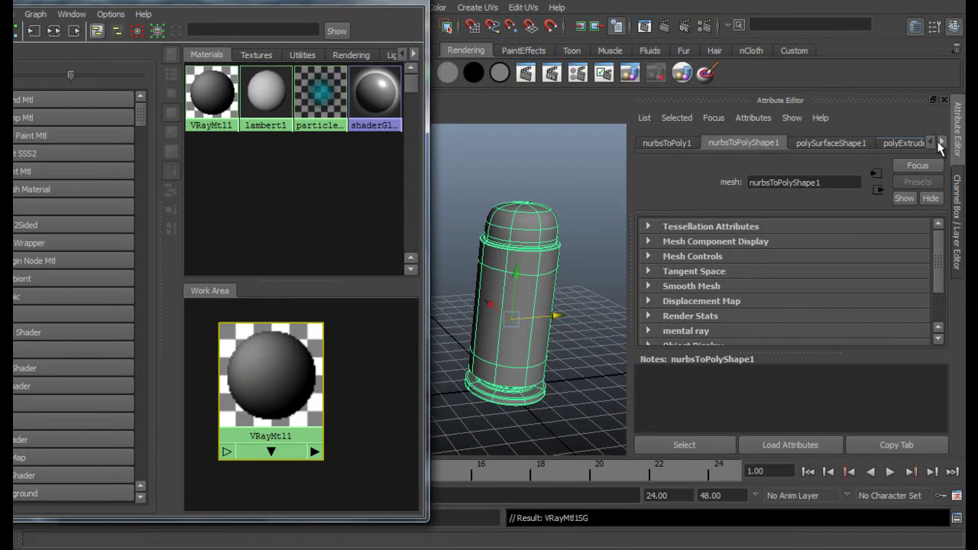
# Give VRayMtl1 an olive-gold diffuse colour and rename it Bullet_gold.
pyautogui.click(286, 384)
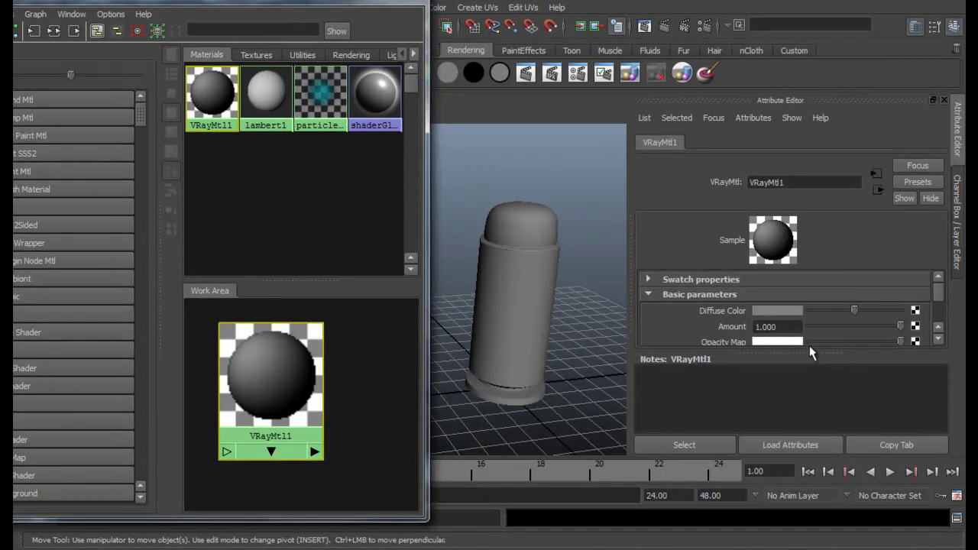
pyautogui.moveTo(812, 353); pyautogui.dragTo(801, 419)
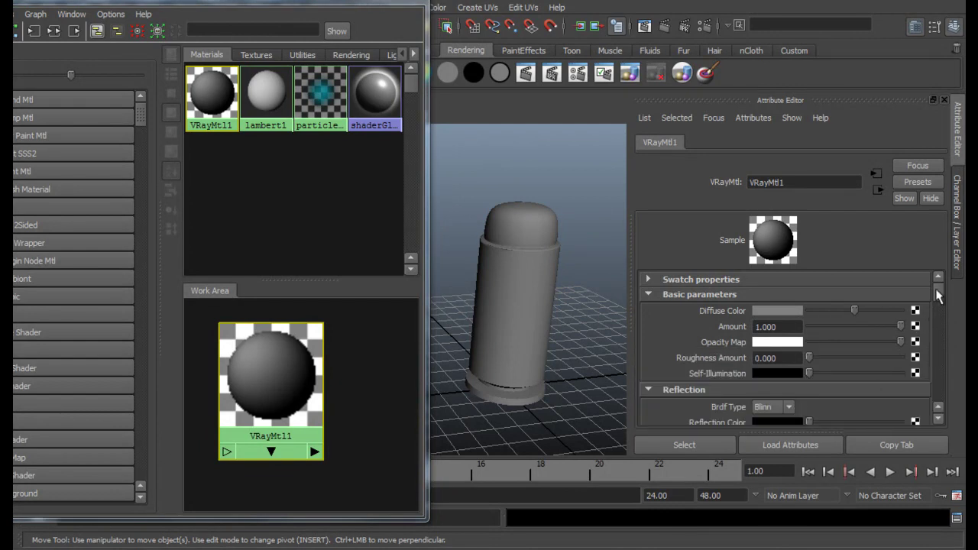
pyautogui.click(793, 313)
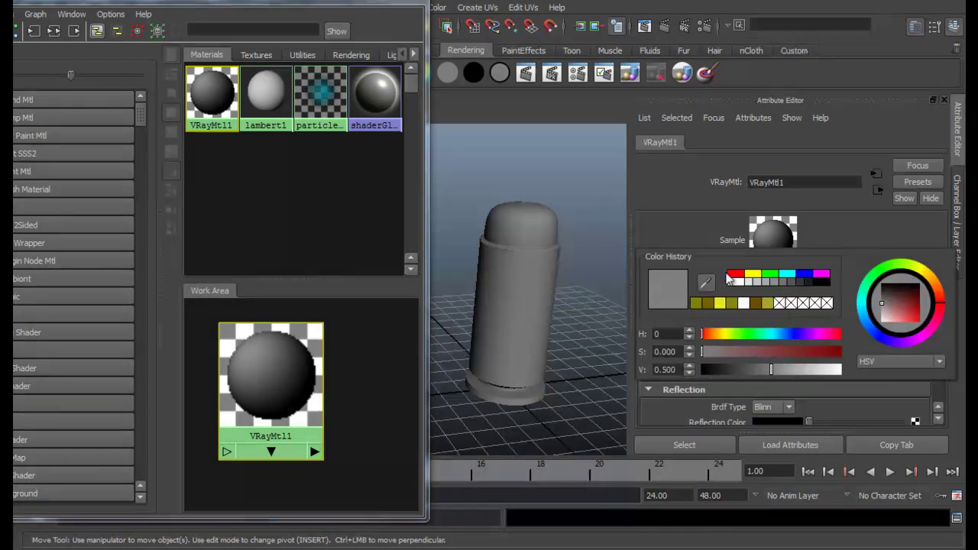
pyautogui.click(724, 305)
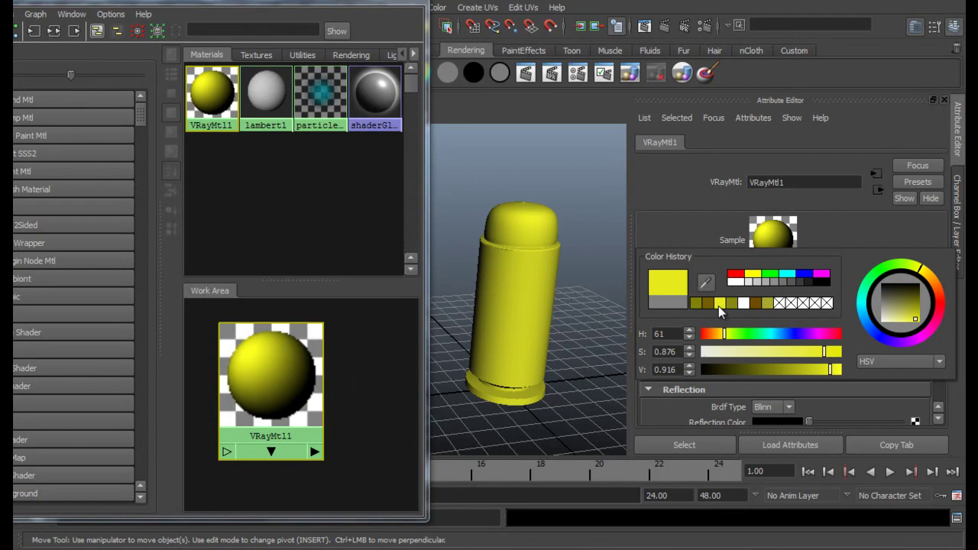
pyautogui.click(785, 311)
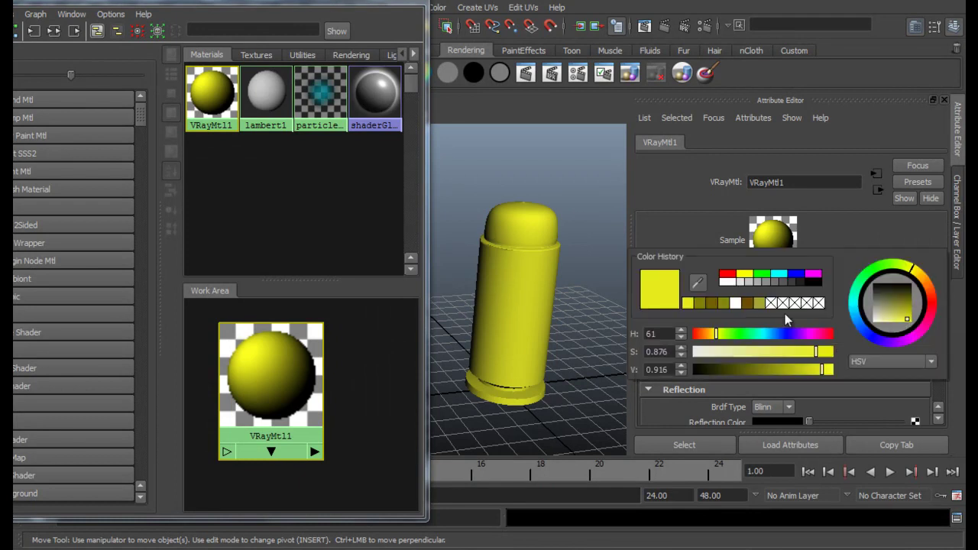
pyautogui.moveTo(909, 300)
pyautogui.mouseDown()
pyautogui.moveTo(909, 312)
pyautogui.moveTo(895, 308)
pyautogui.mouseUp()
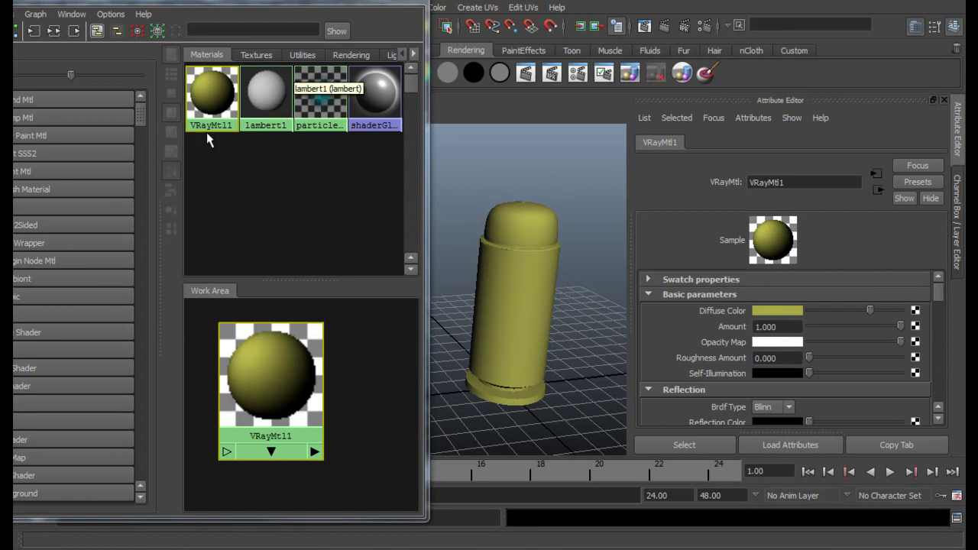
pyautogui.doubleClick(801, 182)
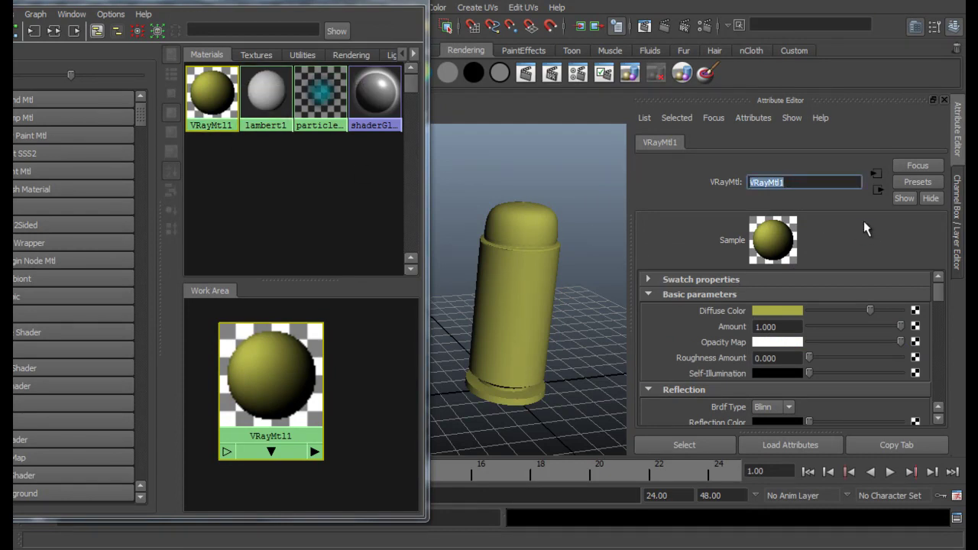
pyautogui.write('Bullet_gold')
pyautogui.press('Return')
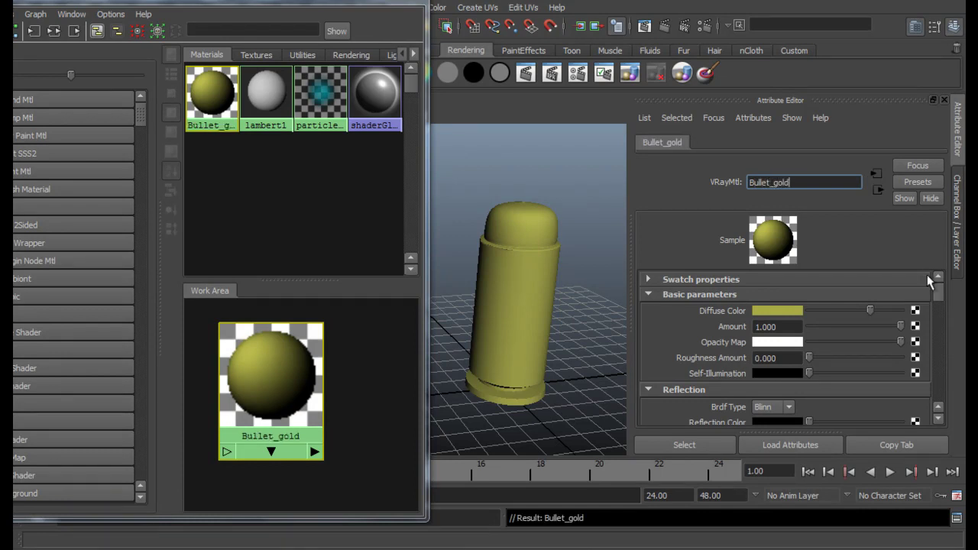
# Set Brdf Type to Phong, raise Reflection Color to grey, and enable Reflect On Back Side.
pyautogui.moveTo(939, 281); pyautogui.dragTo(944, 300)
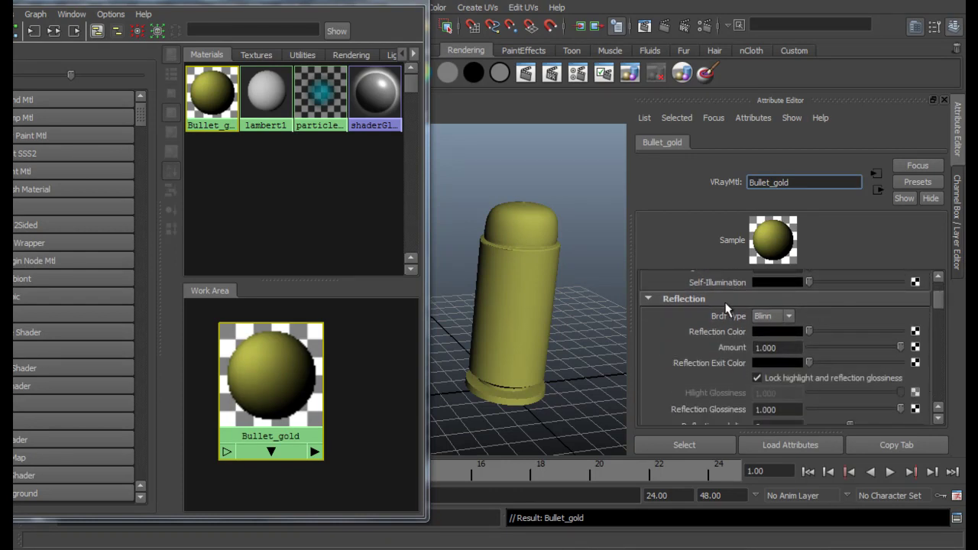
pyautogui.click(787, 317)
pyautogui.click(768, 331)
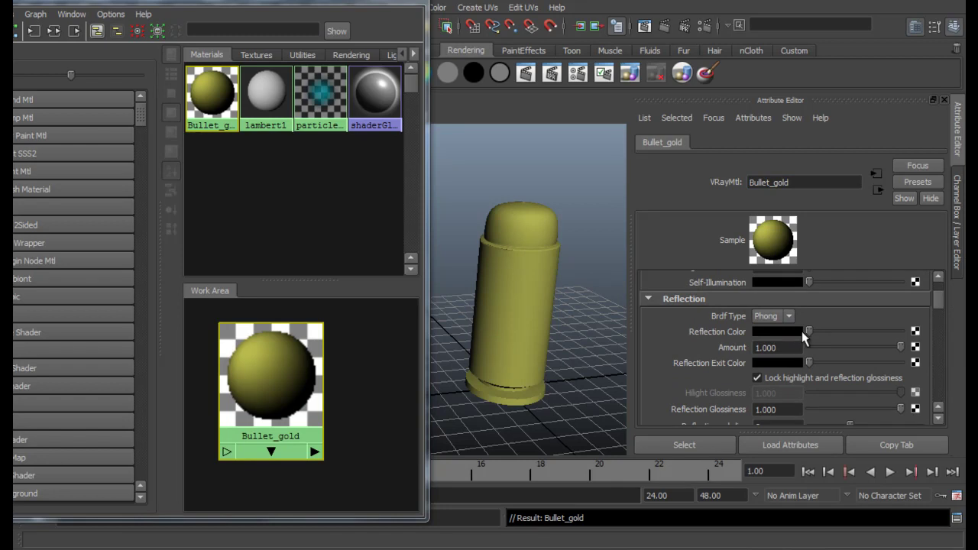
pyautogui.moveTo(803, 333); pyautogui.dragTo(825, 331)
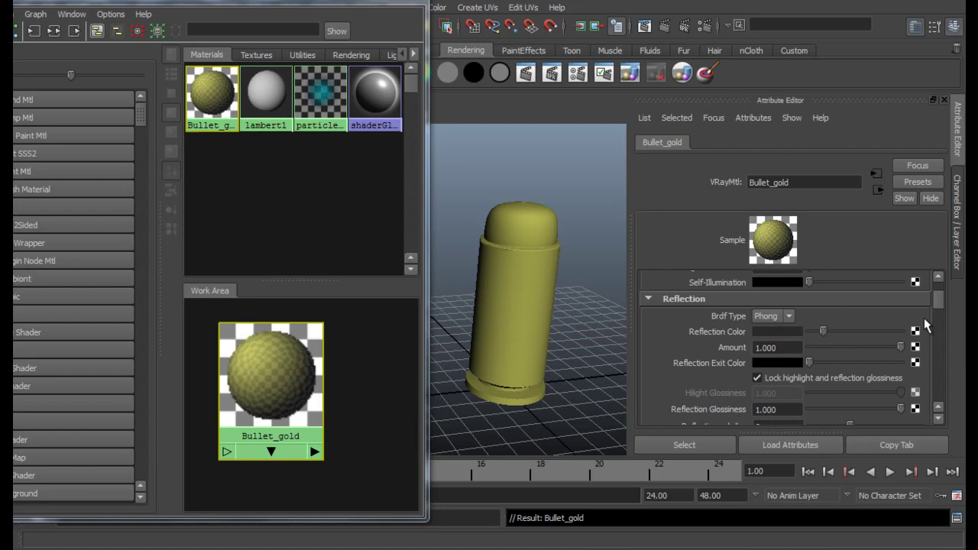
pyautogui.moveTo(939, 302); pyautogui.dragTo(942, 318)
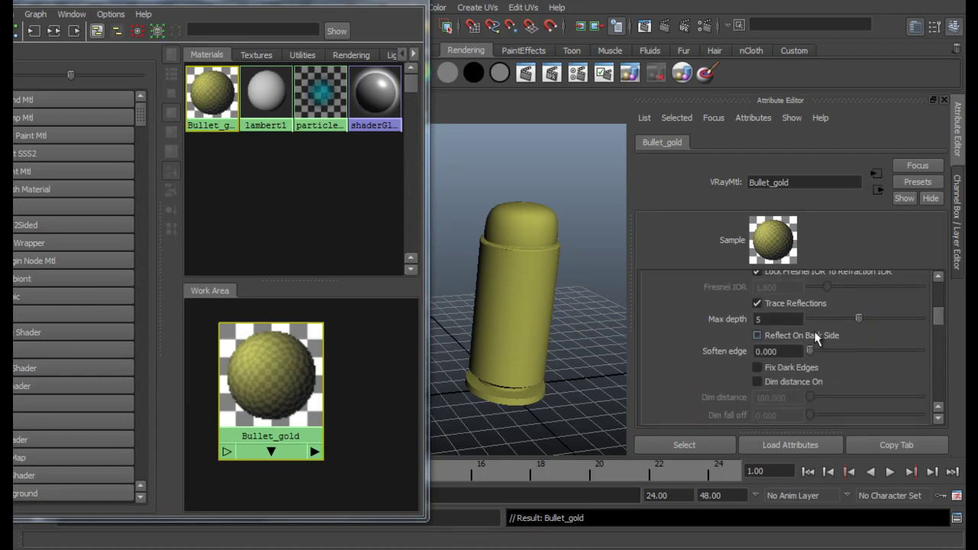
pyautogui.click(758, 335)
pyautogui.moveTo(938, 313)
pyautogui.mouseDown()
pyautogui.moveTo(941, 338)
pyautogui.moveTo(946, 326)
pyautogui.mouseUp()
pyautogui.moveTo(305, 19); pyautogui.dragTo(131, 66)
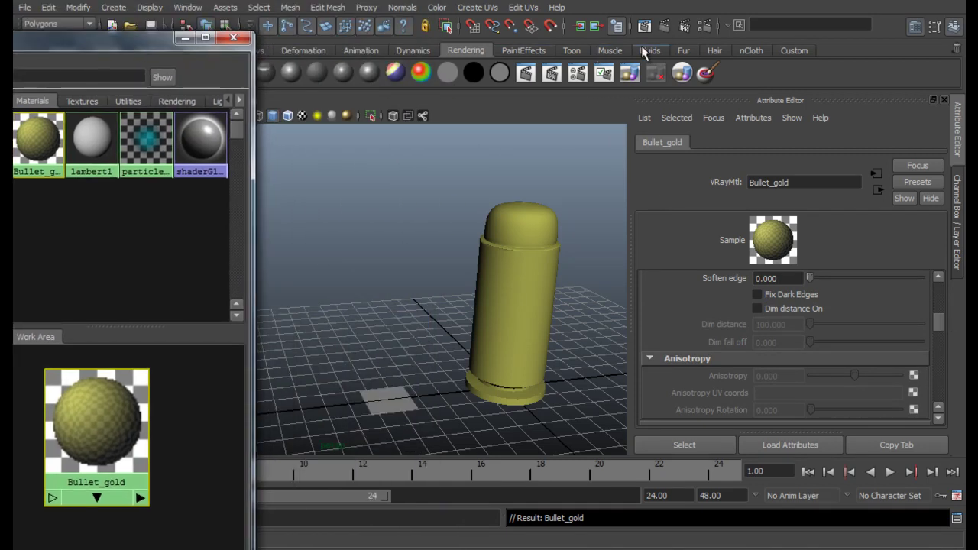
# Switch the Render View renderer from Maya Software to V-Ray and render the bullet.
pyautogui.click(664, 27)
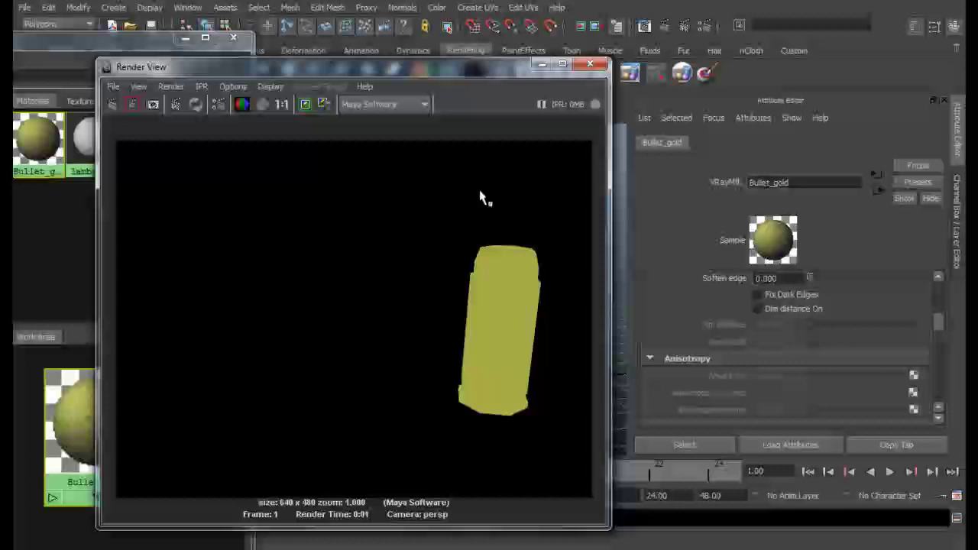
pyautogui.click(424, 105)
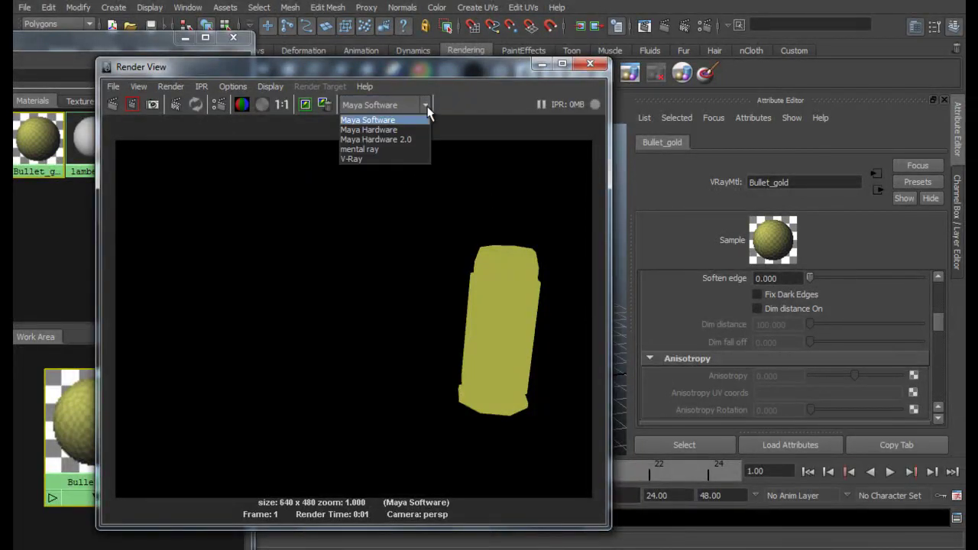
pyautogui.click(367, 158)
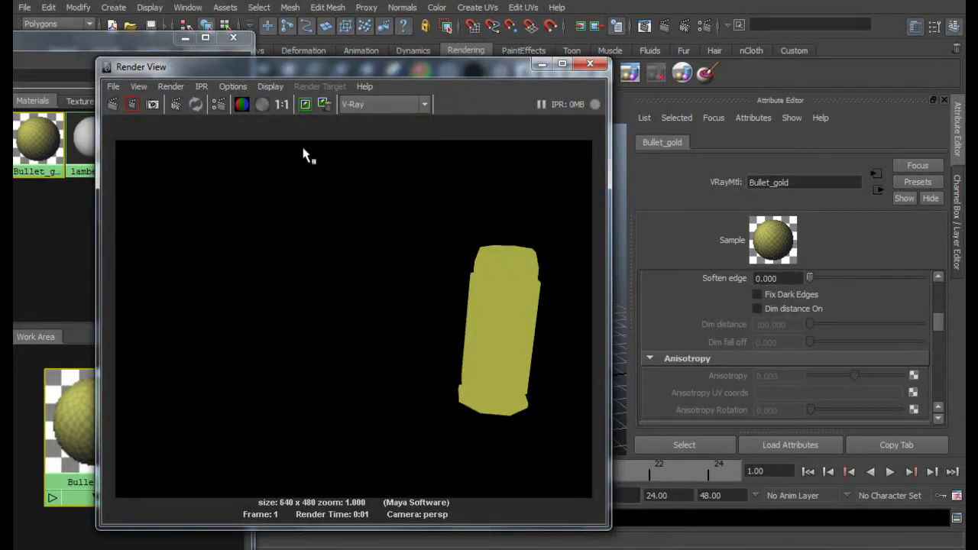
pyautogui.click(114, 105)
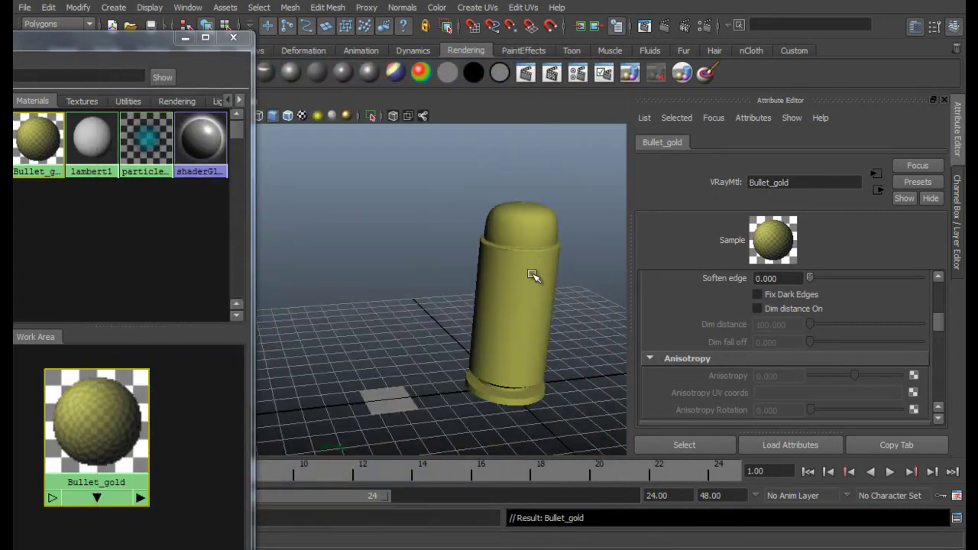
# Apply Mesh > Smooth to the bullet twice.
pyautogui.click(533, 275)
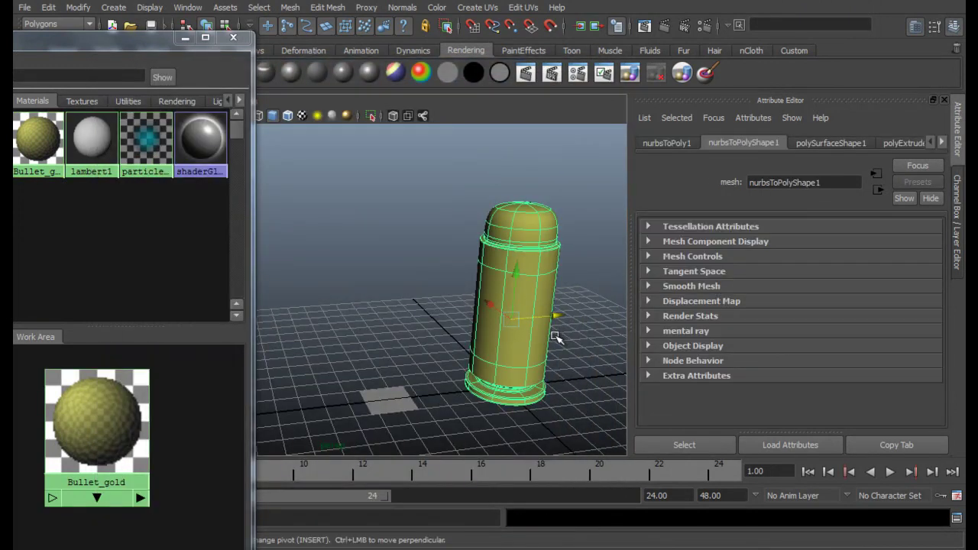
pyautogui.press('1')
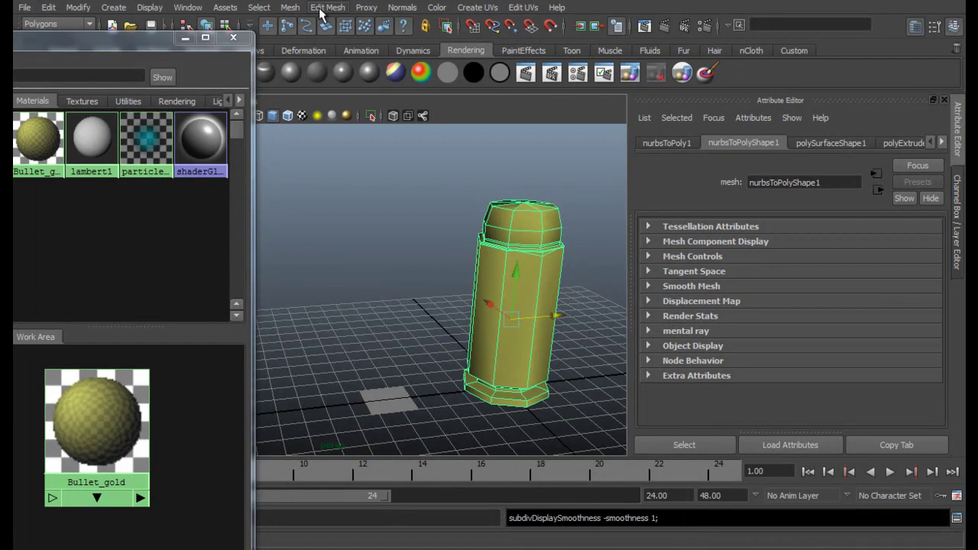
pyautogui.click(291, 7)
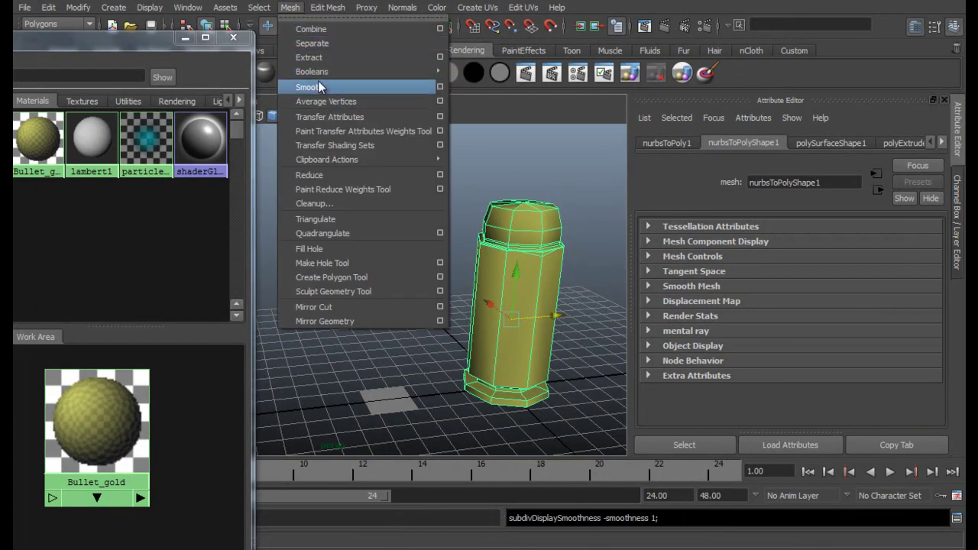
pyautogui.click(319, 87)
pyautogui.click(289, 8)
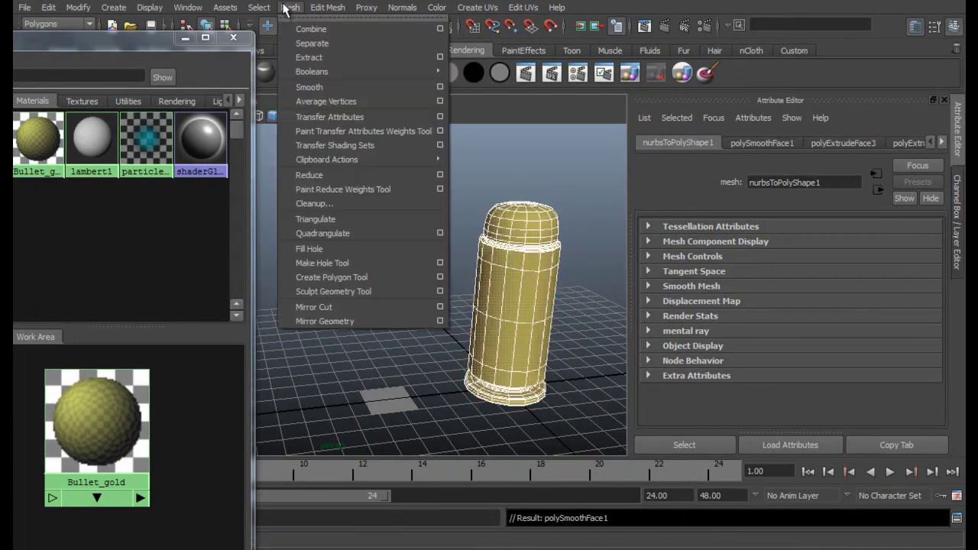
pyautogui.click(320, 87)
pyautogui.click(564, 265)
# Re-render the smoothed bullet in V-Ray, then close Render View and minimize Hypershade.
pyautogui.keyDown('alt'); pyautogui.moveTo(564, 265); pyautogui.dragTo(519, 232); pyautogui.keyUp('alt')
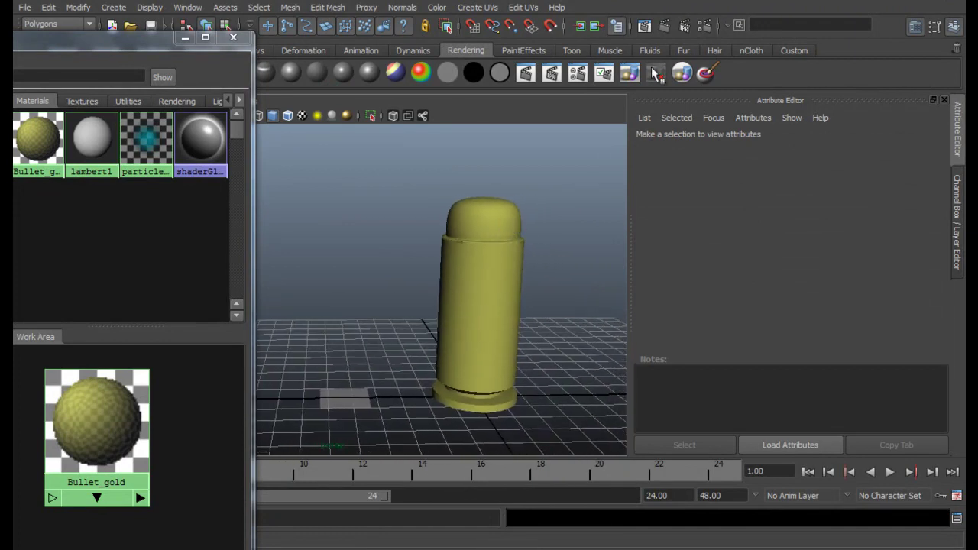
pyautogui.click(670, 25)
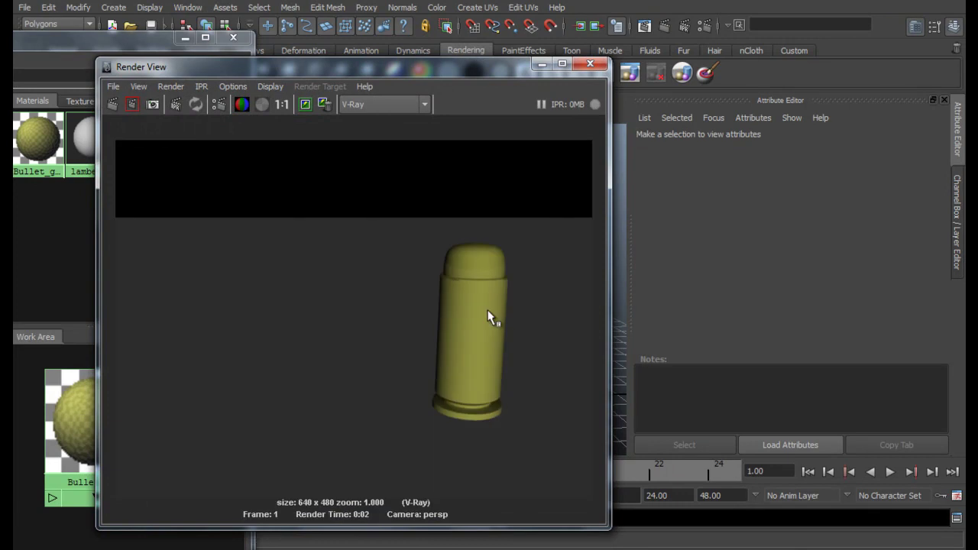
pyautogui.click(590, 63)
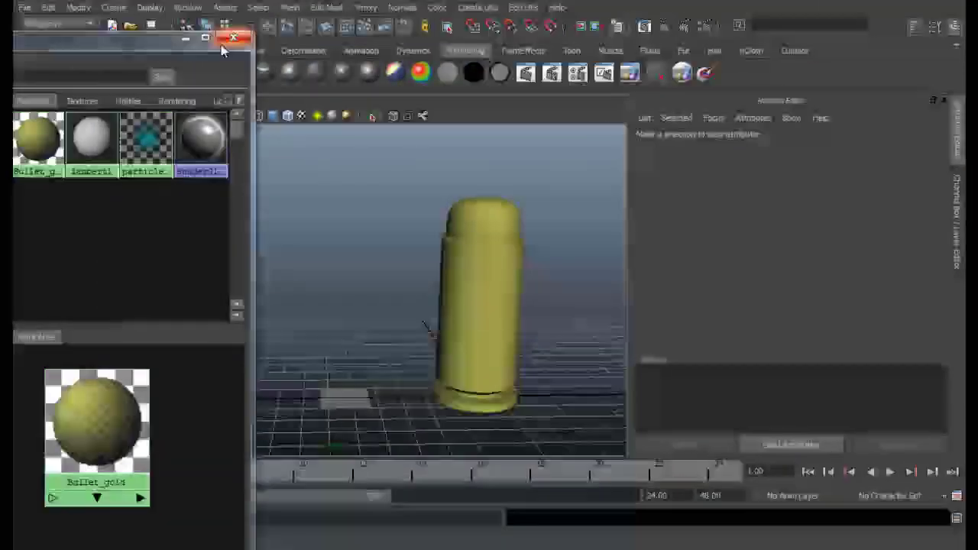
pyautogui.moveTo(155, 45); pyautogui.dragTo(259, 59)
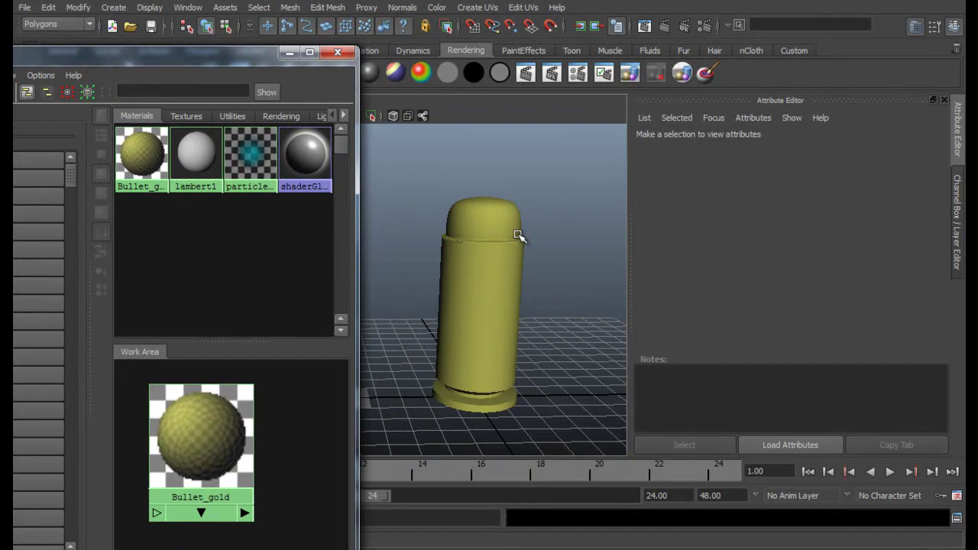
pyautogui.click(289, 52)
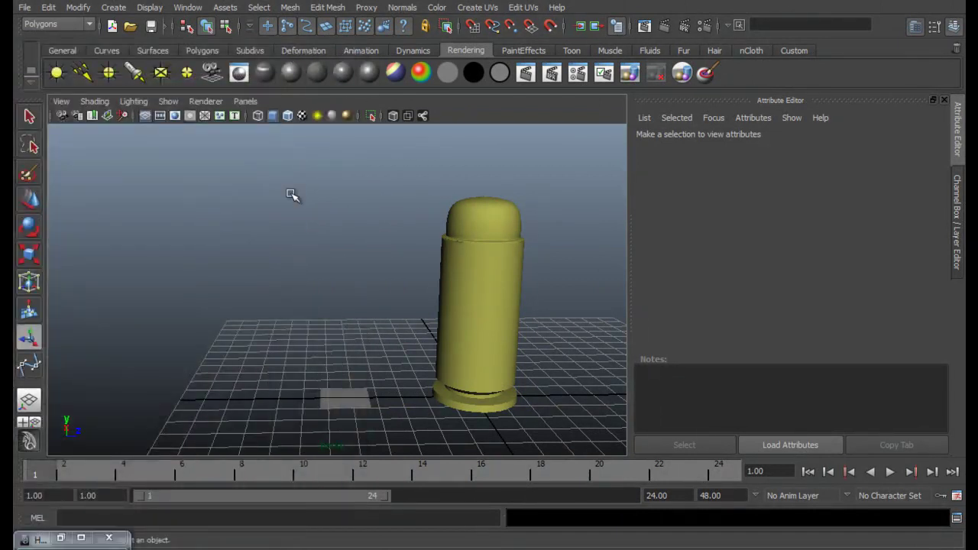
# In VRay Common render settings, set the output Width to 320 for a 320 × 240 resolution.
pyautogui.click(706, 28)
pyautogui.moveTo(373, 17); pyautogui.dragTo(325, 6)
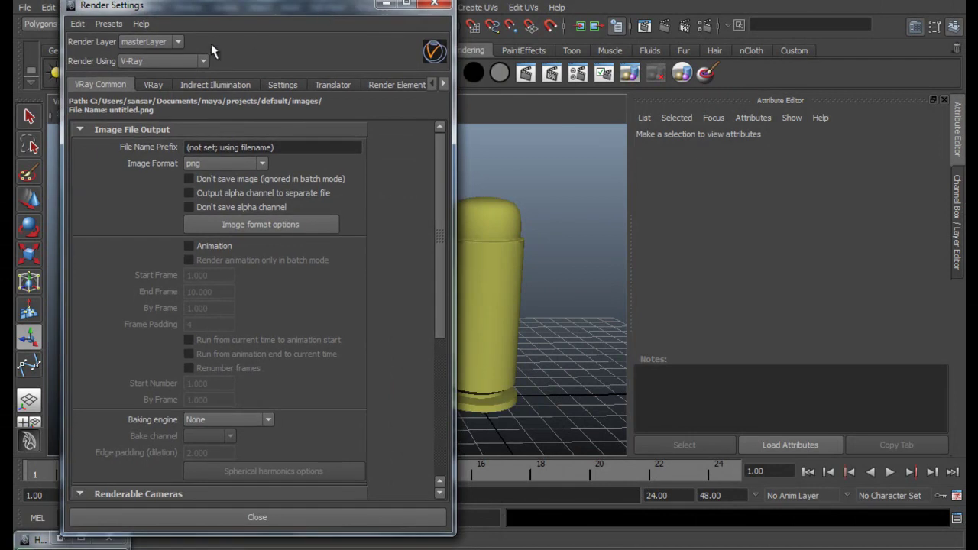
pyautogui.click(200, 61)
pyautogui.click(150, 108)
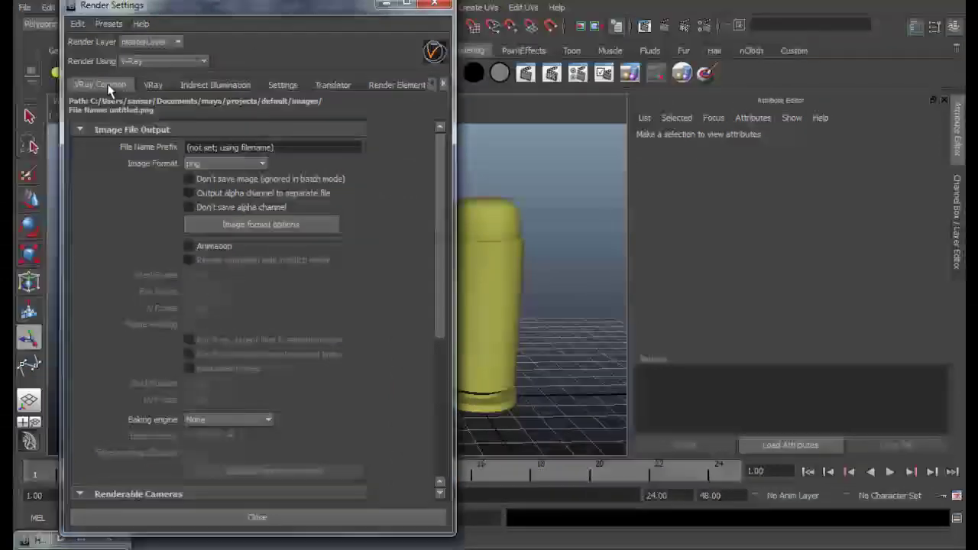
pyautogui.moveTo(438, 159); pyautogui.dragTo(446, 297)
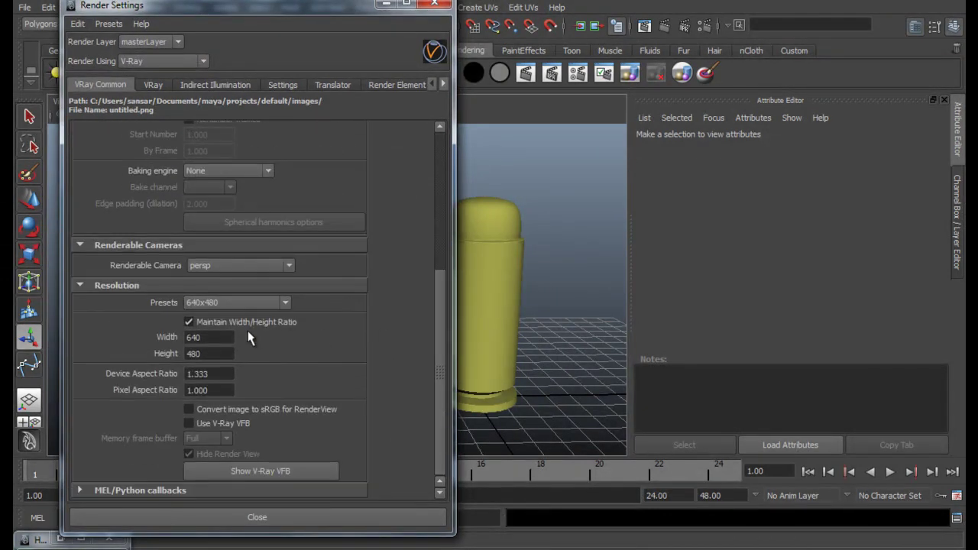
pyautogui.doubleClick(207, 337)
pyautogui.write('320')
pyautogui.press('Tab')
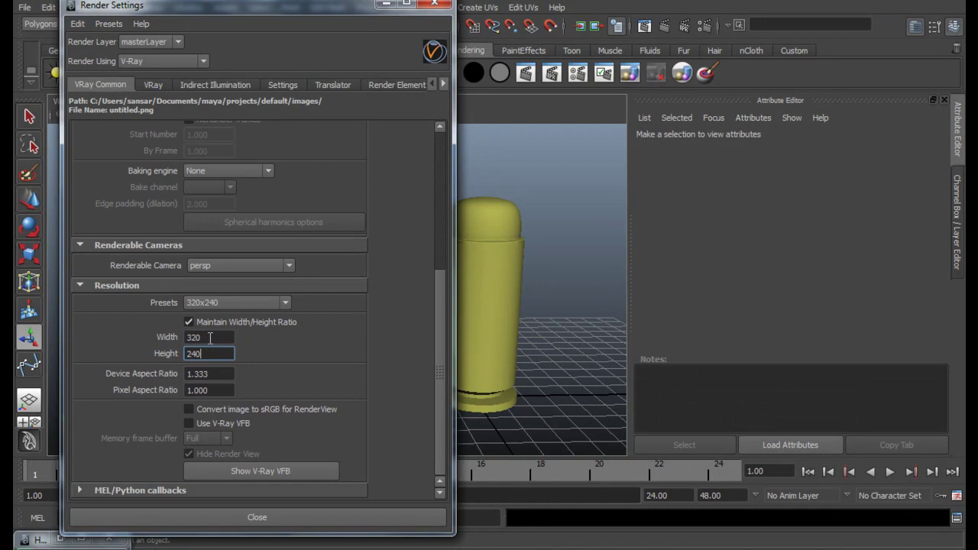
pyautogui.click(285, 303)
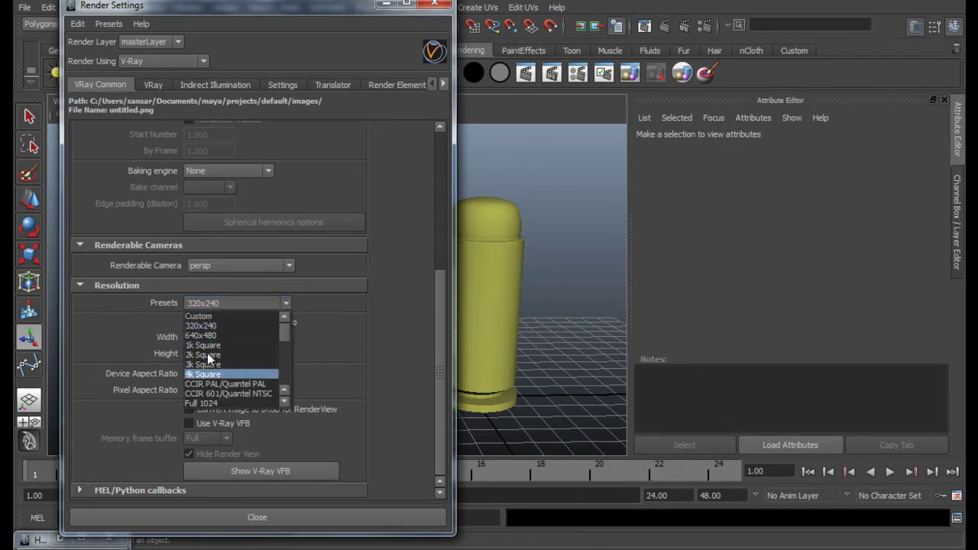
pyautogui.click(200, 326)
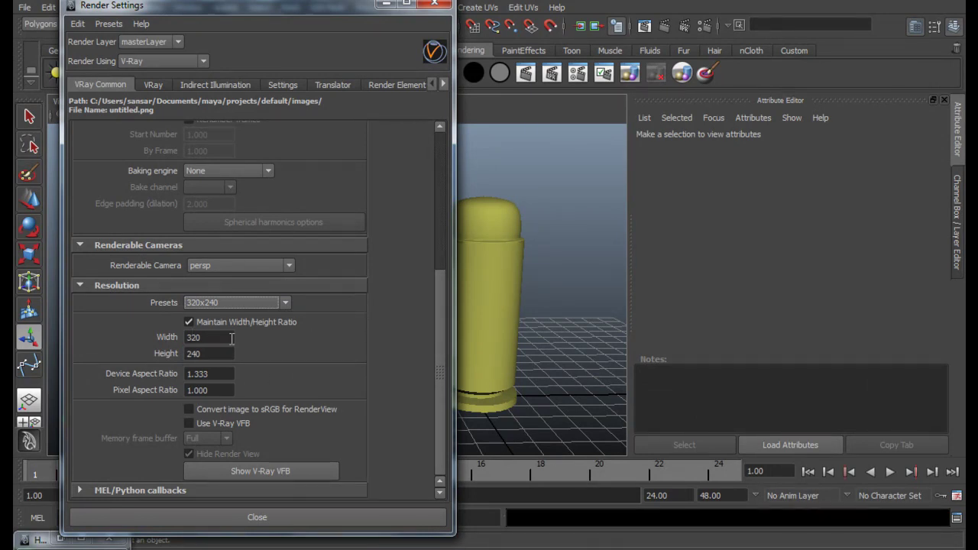
# Enable the global max depth of 5 in the V-Ray Global options.
pyautogui.click(153, 85)
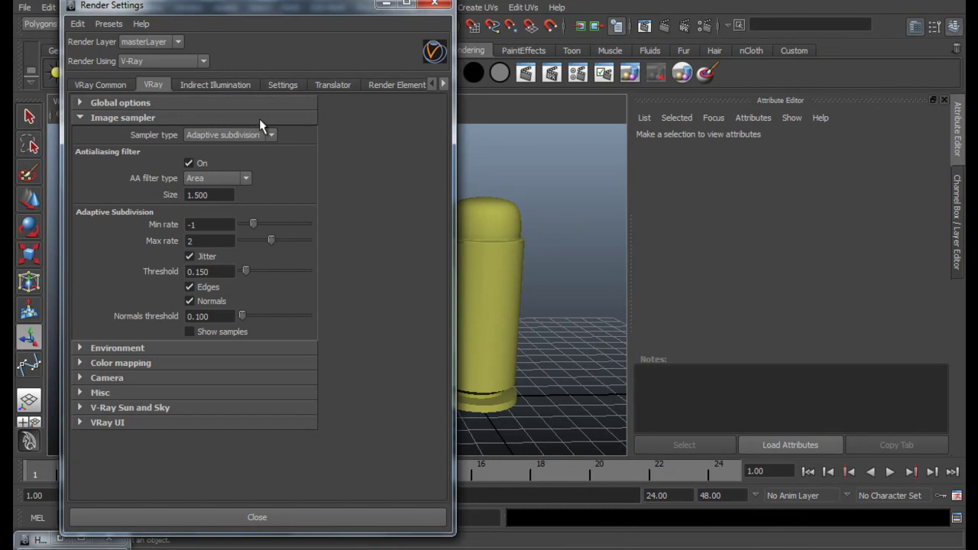
pyautogui.click(80, 103)
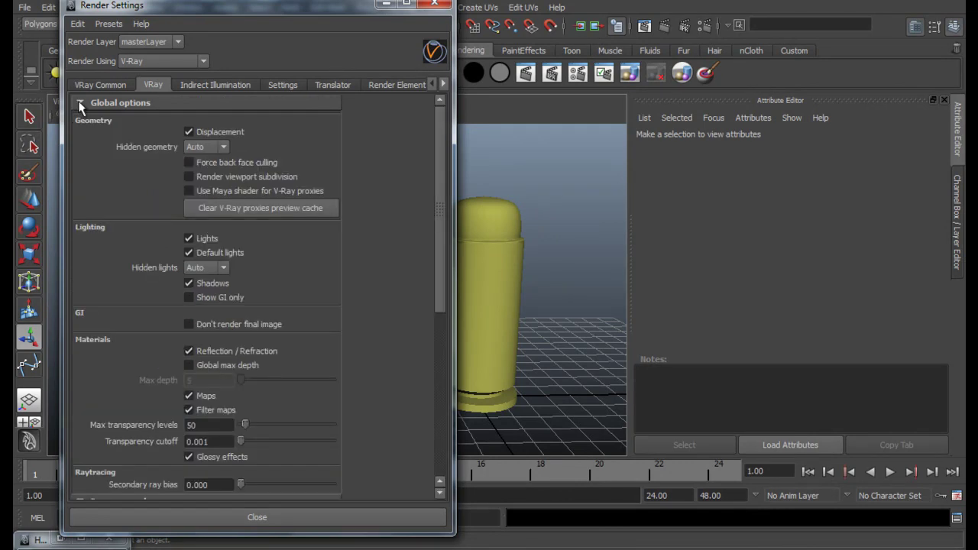
pyautogui.scroll(-2, 204, 276)
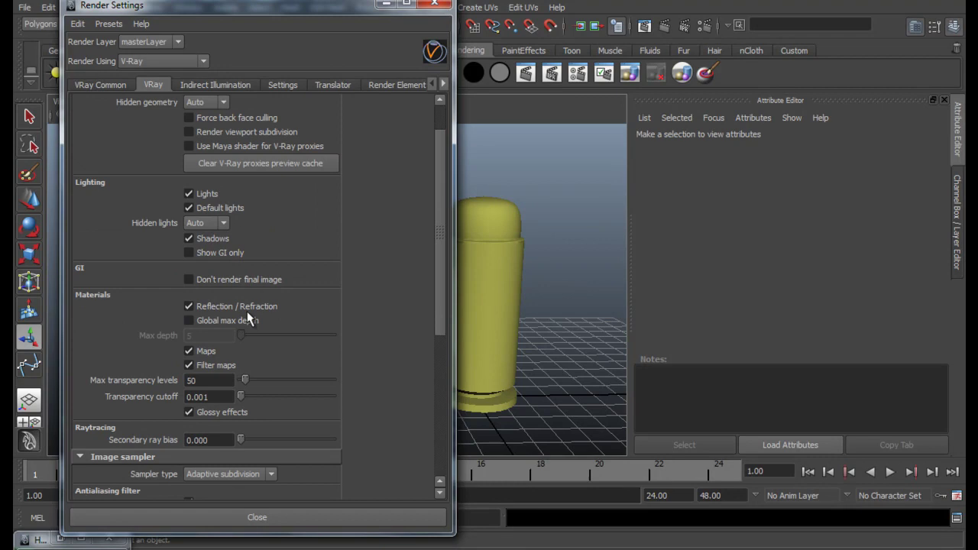
pyautogui.click(219, 322)
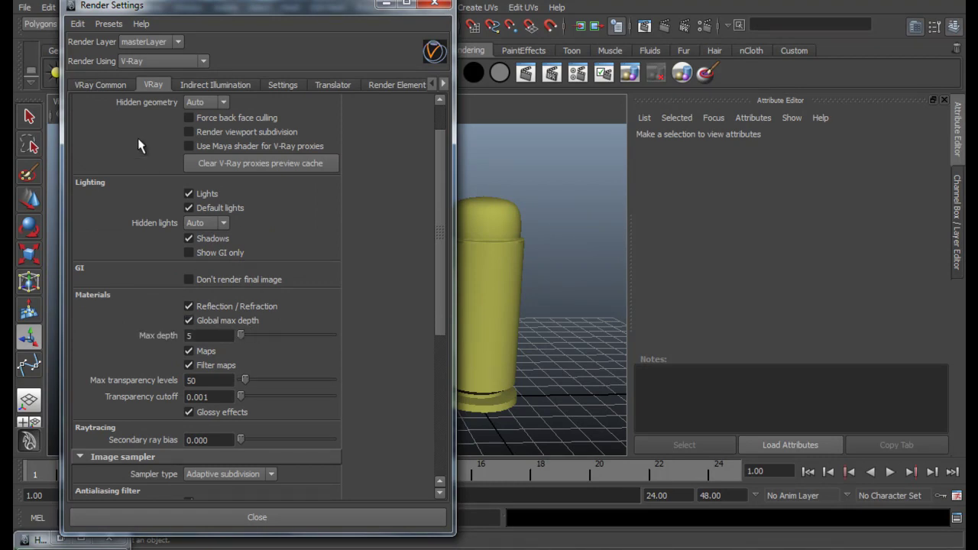
pyautogui.scroll(2, 168, 155)
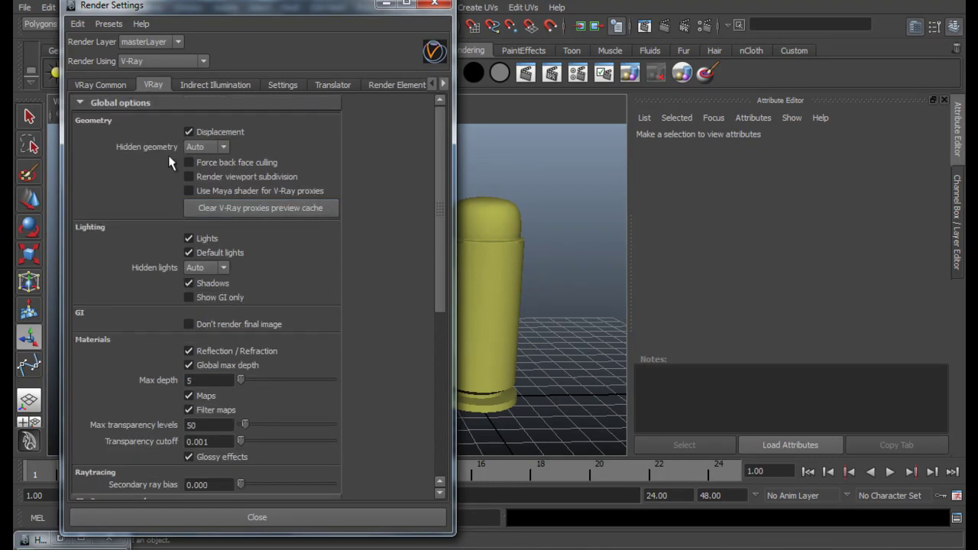
pyautogui.click(86, 104)
# Set the image sampler to Adaptive DMC with its threshold locked to the DMC sampler.
pyautogui.click(228, 135)
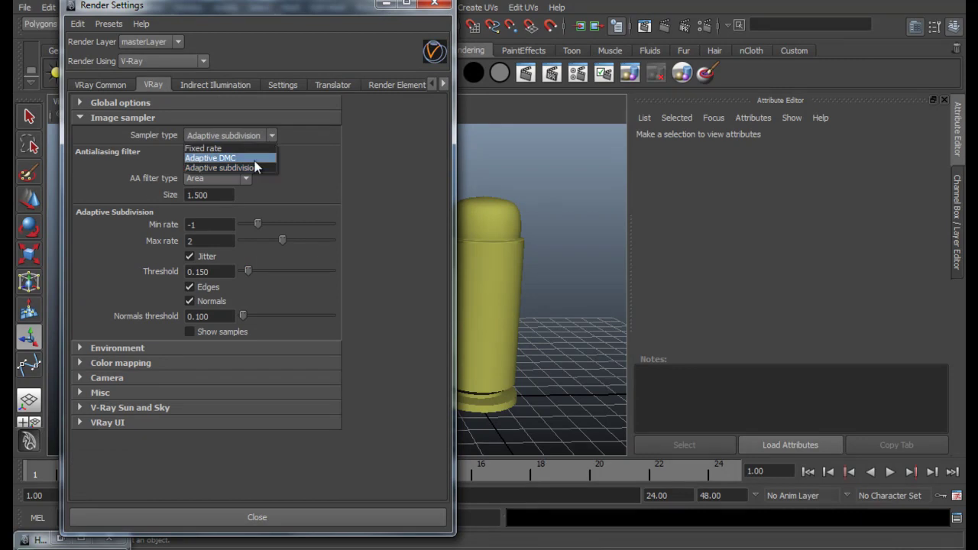
pyautogui.click(221, 158)
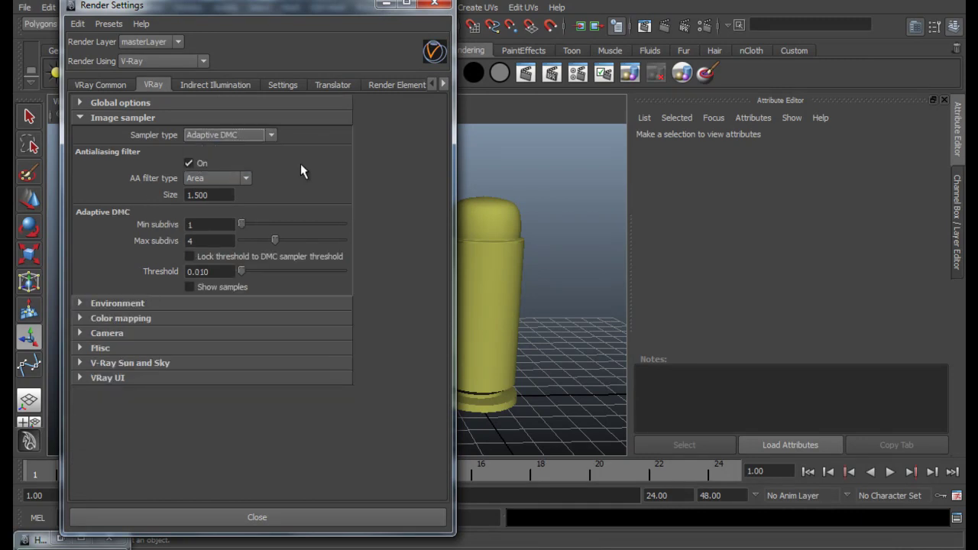
pyautogui.click(204, 257)
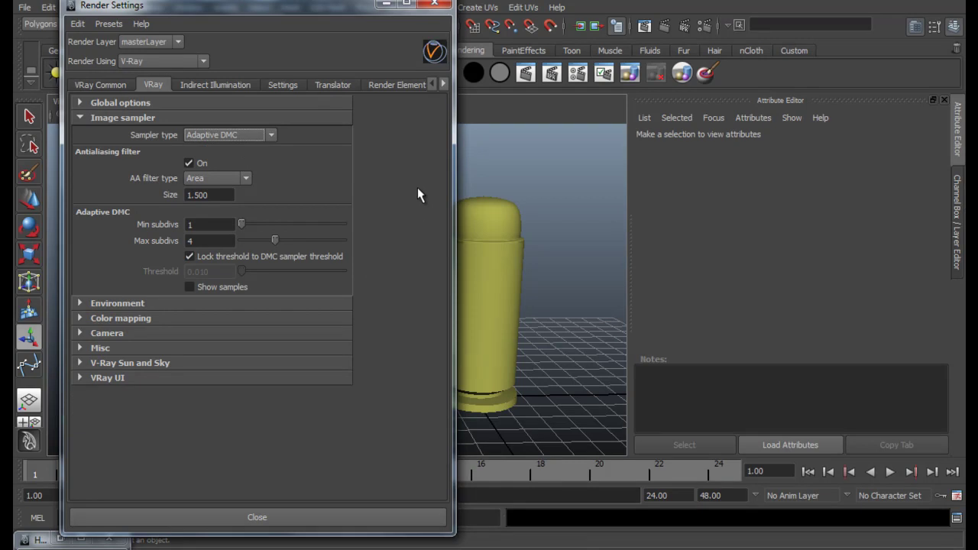
pyautogui.click(81, 303)
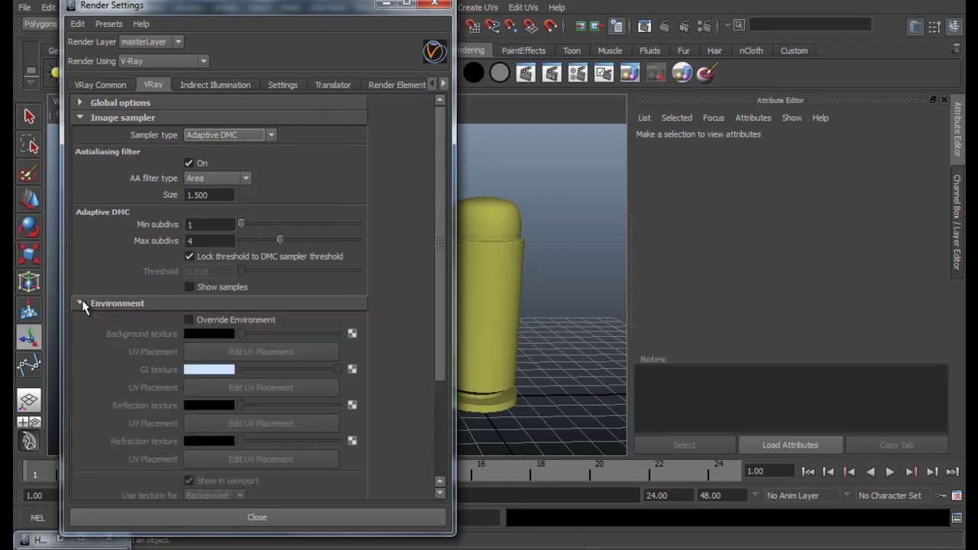
# Turn on Override Environment and drag the GI colour's saturation to 0 so it becomes white.
pyautogui.scroll(-3, 207, 296)
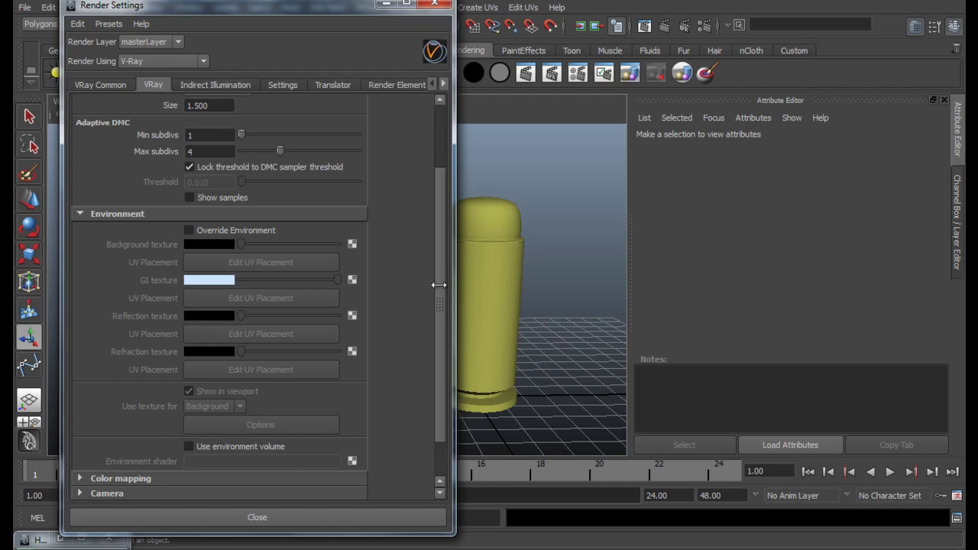
pyautogui.click(231, 232)
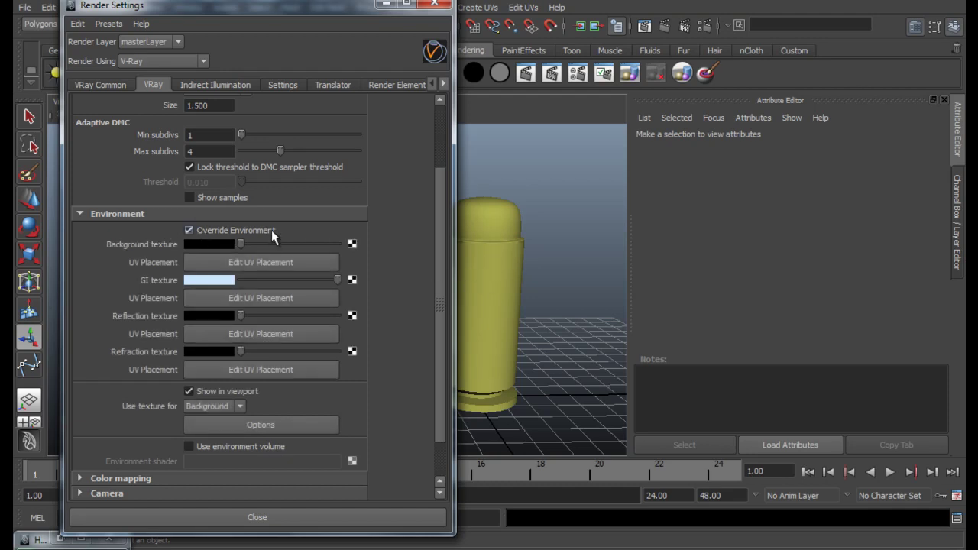
pyautogui.click(208, 279)
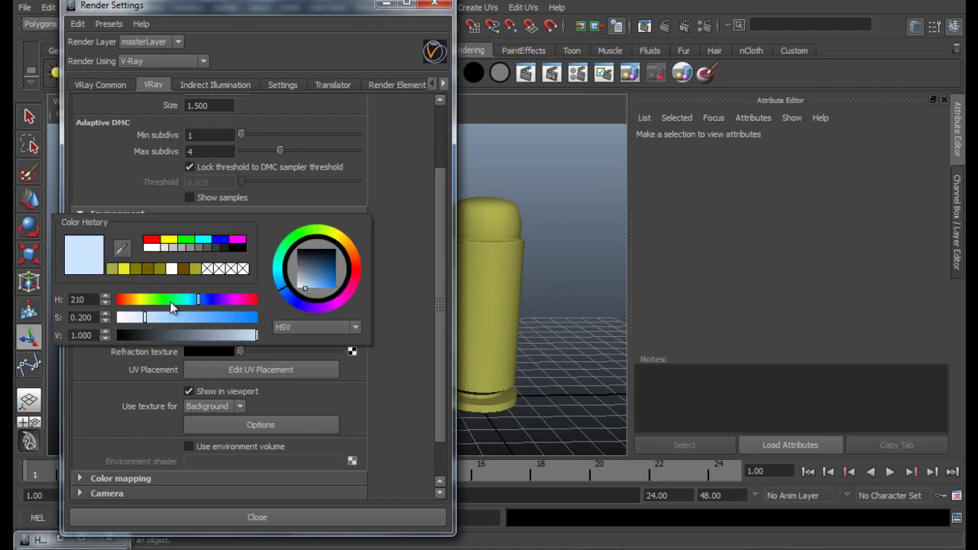
pyautogui.moveTo(146, 317); pyautogui.dragTo(55, 327)
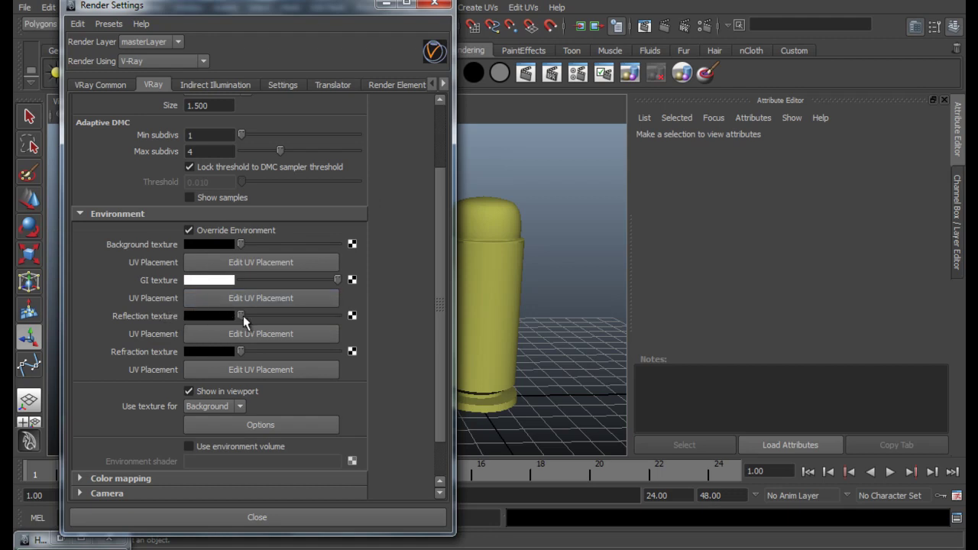
pyautogui.click(352, 315)
# Create a File texture for reflections and load studio setup 002.hdr into it.
pyautogui.click(449, 226)
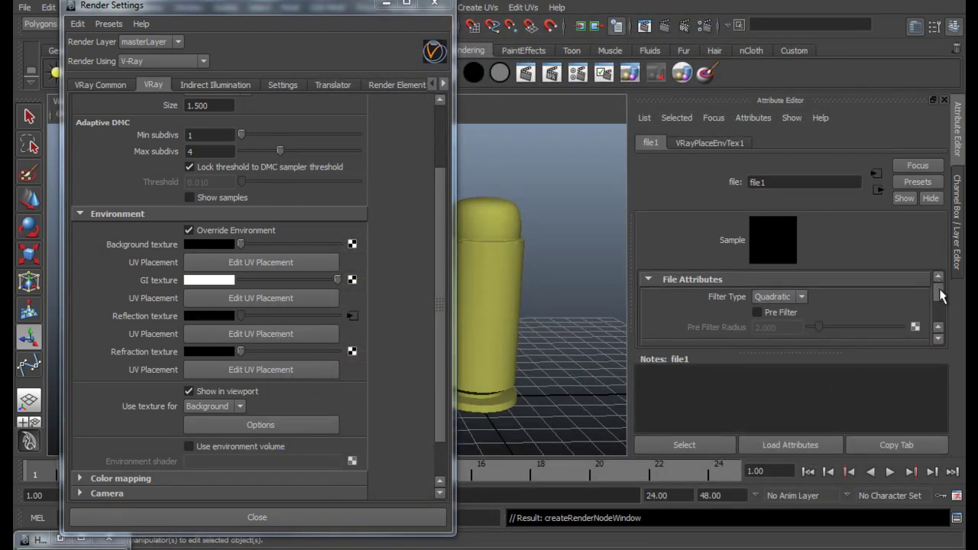
pyautogui.moveTo(939, 288); pyautogui.dragTo(941, 298)
pyautogui.click(917, 322)
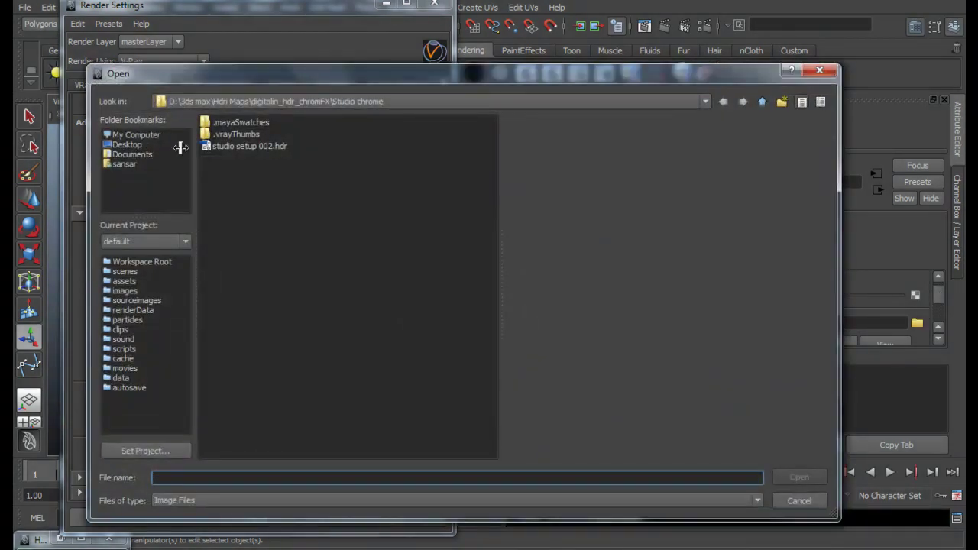
pyautogui.click(245, 145)
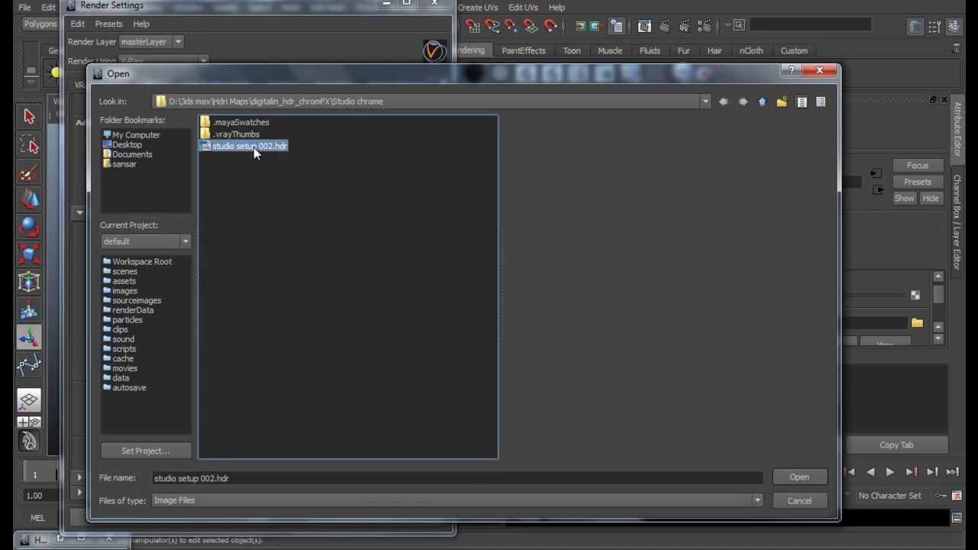
pyautogui.moveTo(375, 80); pyautogui.dragTo(366, 66)
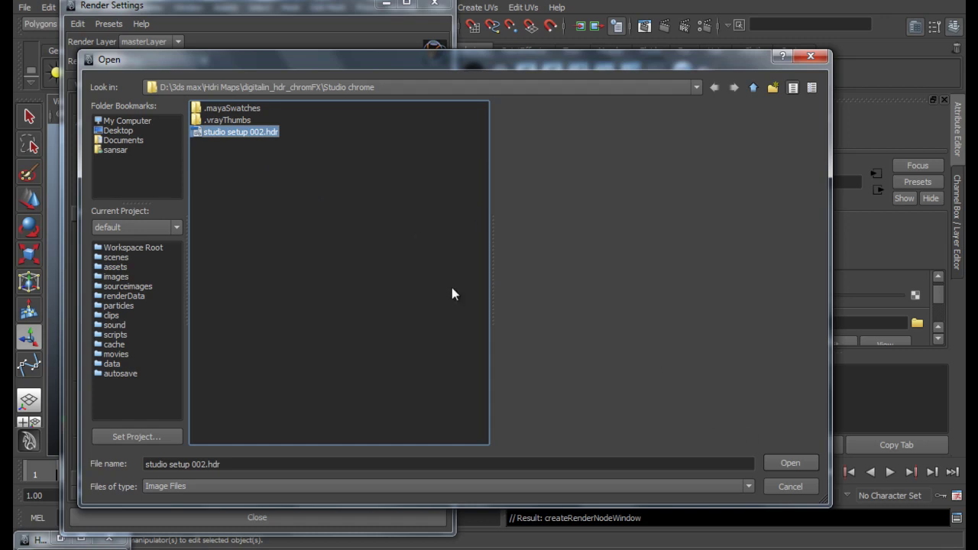
pyautogui.click(790, 463)
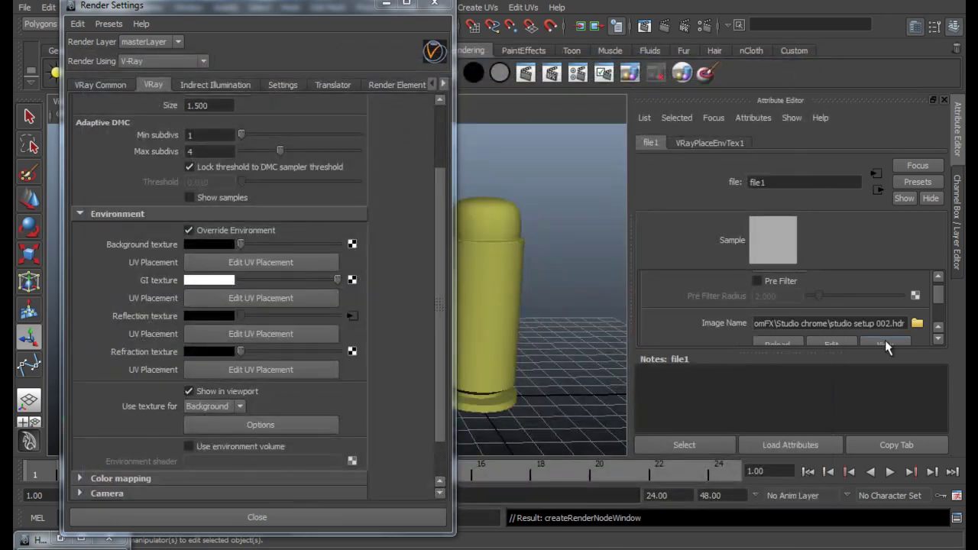
pyautogui.scroll(-3, 440, 233)
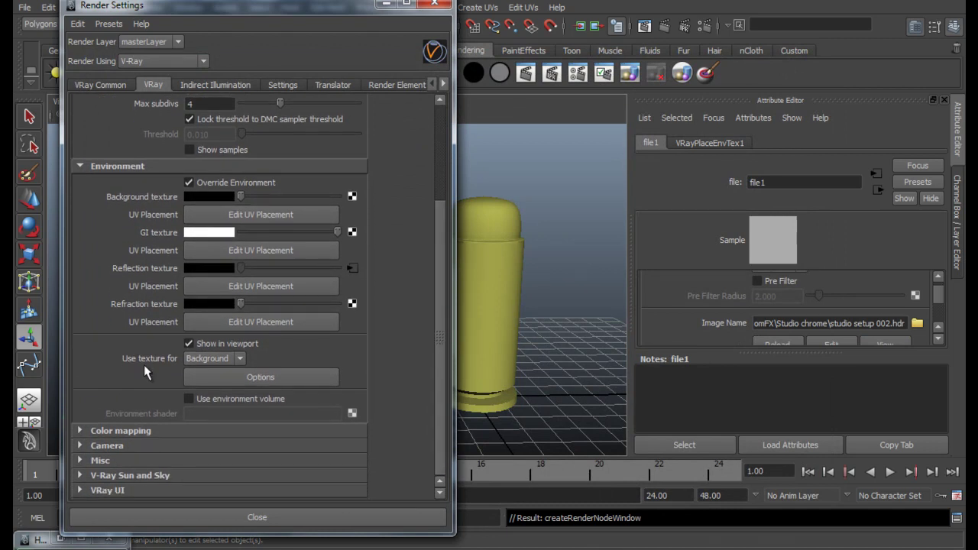
# Turn on global illumination, ambient occlusion and caustics in Indirect Illumination.
pyautogui.click(226, 88)
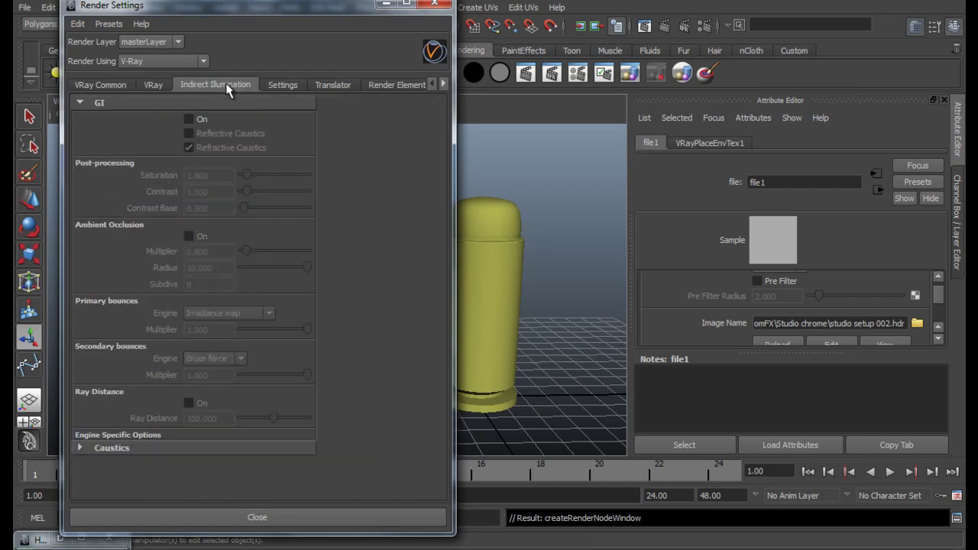
pyautogui.click(188, 120)
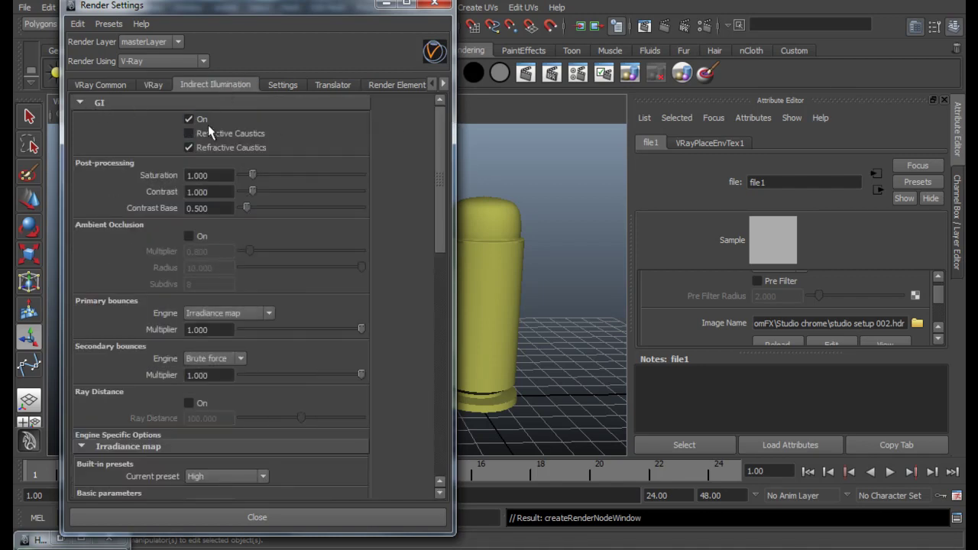
pyautogui.moveTo(439, 116)
pyautogui.mouseDown()
pyautogui.moveTo(441, 157)
pyautogui.moveTo(440, 135)
pyautogui.mouseUp()
pyautogui.click(188, 194)
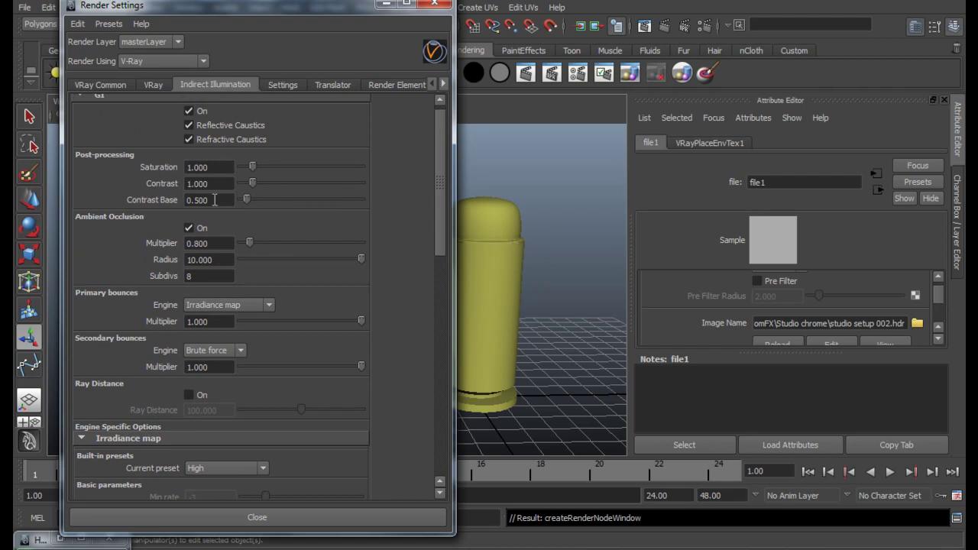
pyautogui.moveTo(440, 126); pyautogui.dragTo(414, 160)
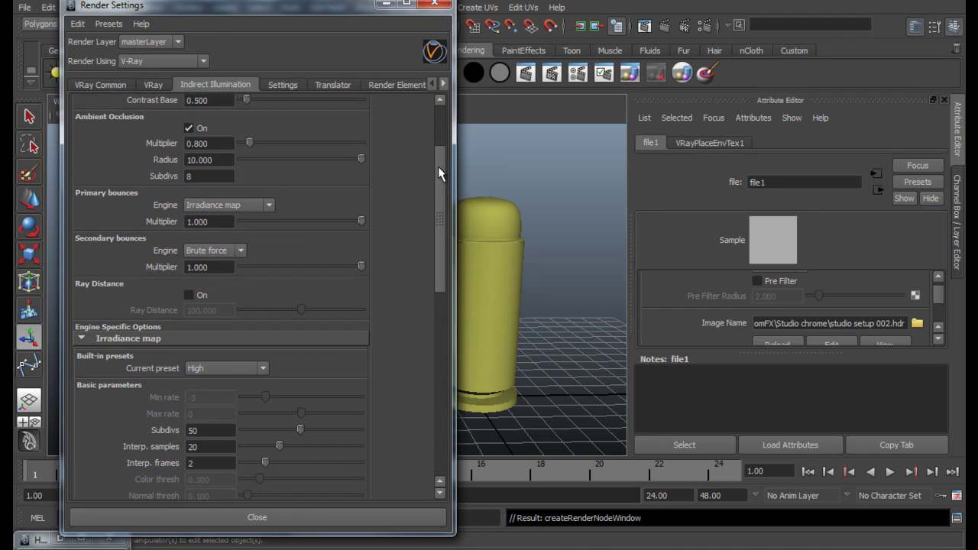
pyautogui.moveTo(439, 174); pyautogui.dragTo(447, 350)
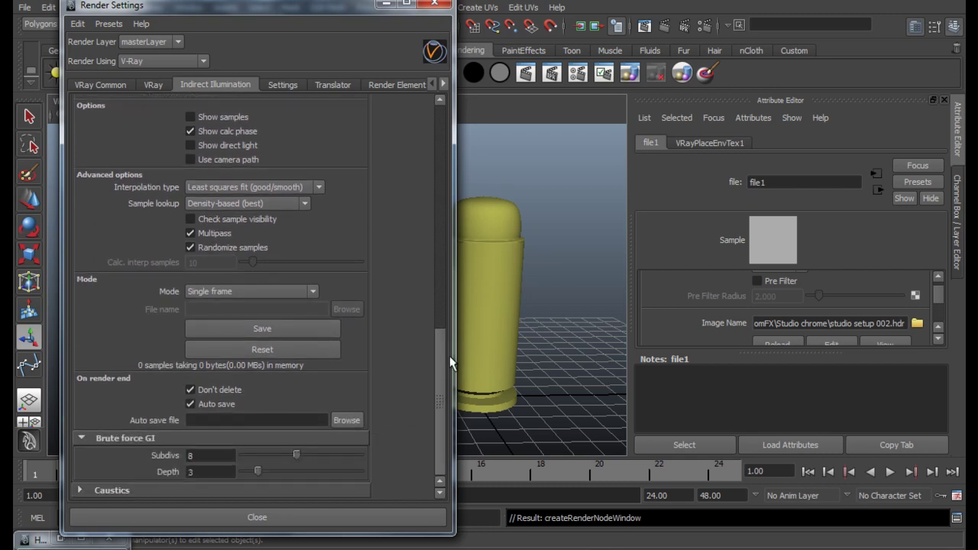
pyautogui.click(81, 490)
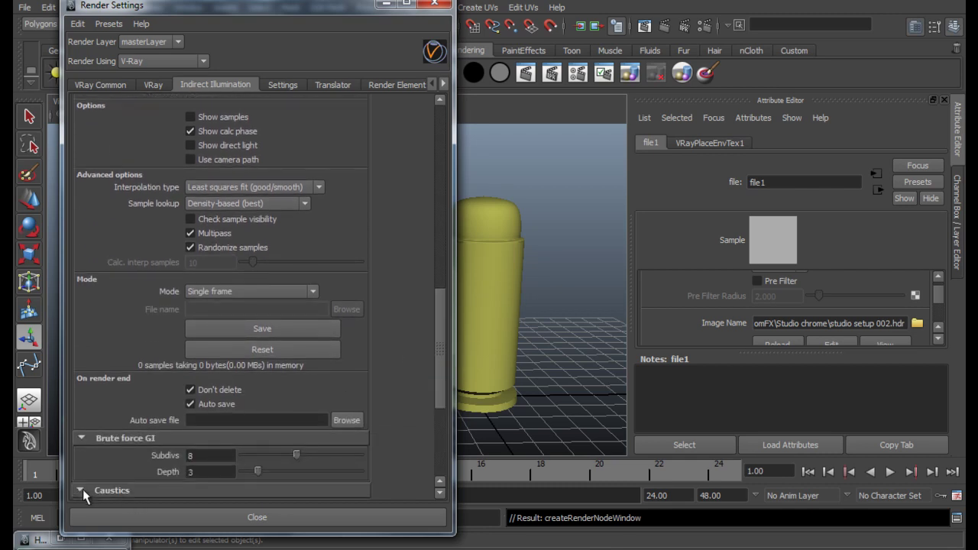
pyautogui.scroll(-3, 240, 367)
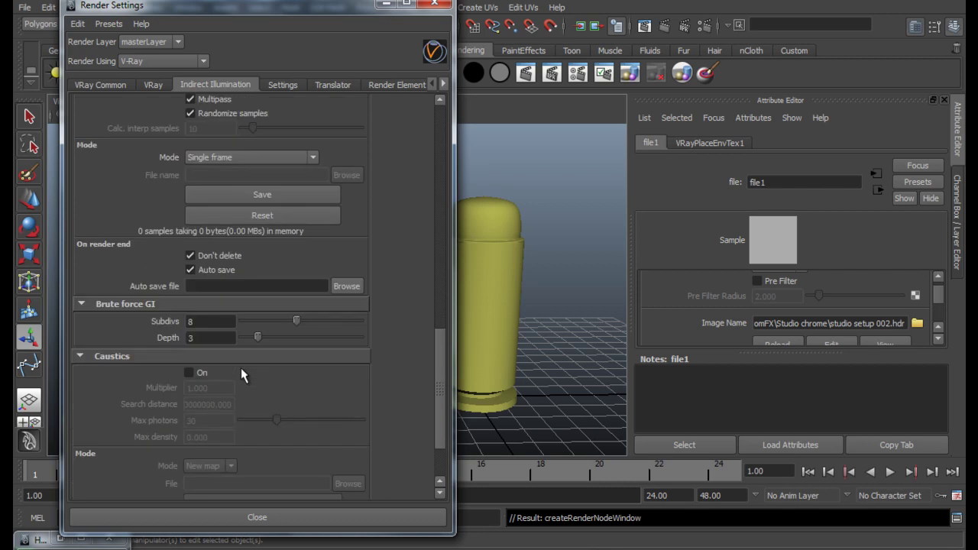
pyautogui.click(188, 373)
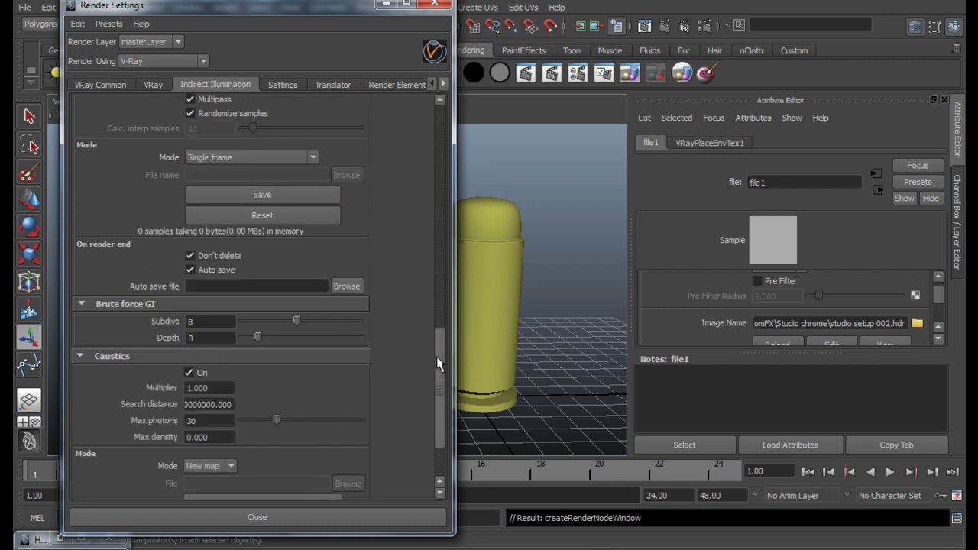
pyautogui.moveTo(436, 356); pyautogui.dragTo(448, 125)
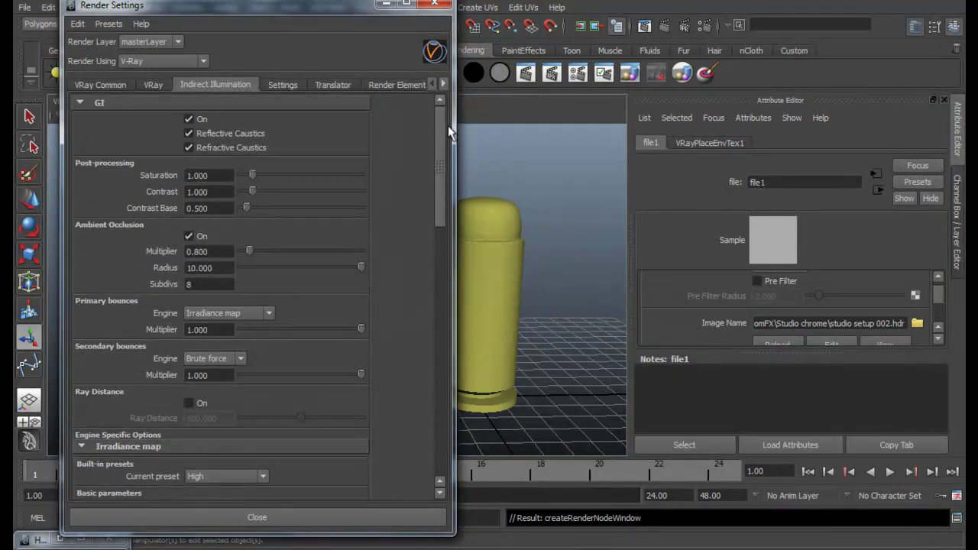
# Add Reflection as a V-Ray render element.
pyautogui.click(397, 85)
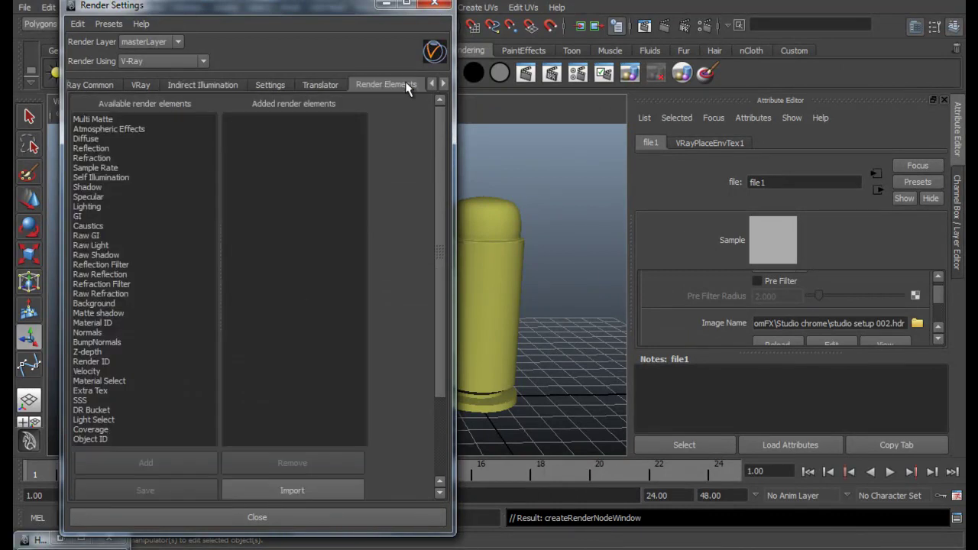
pyautogui.click(99, 149)
pyautogui.click(170, 464)
pyautogui.click(101, 159)
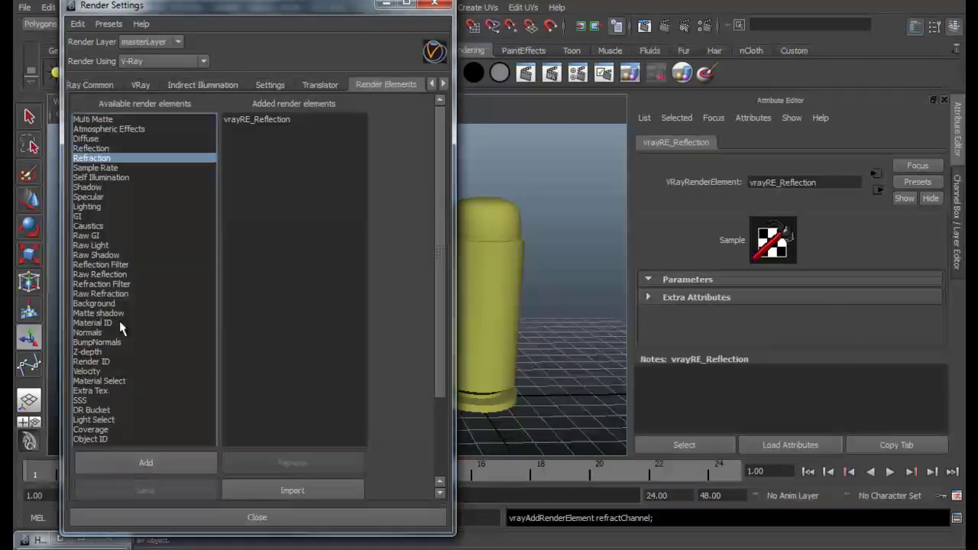
# Add the Refraction render element and render the current frame with V-Ray.
pyautogui.click(164, 464)
pyautogui.moveTo(342, 11); pyautogui.dragTo(139, 17)
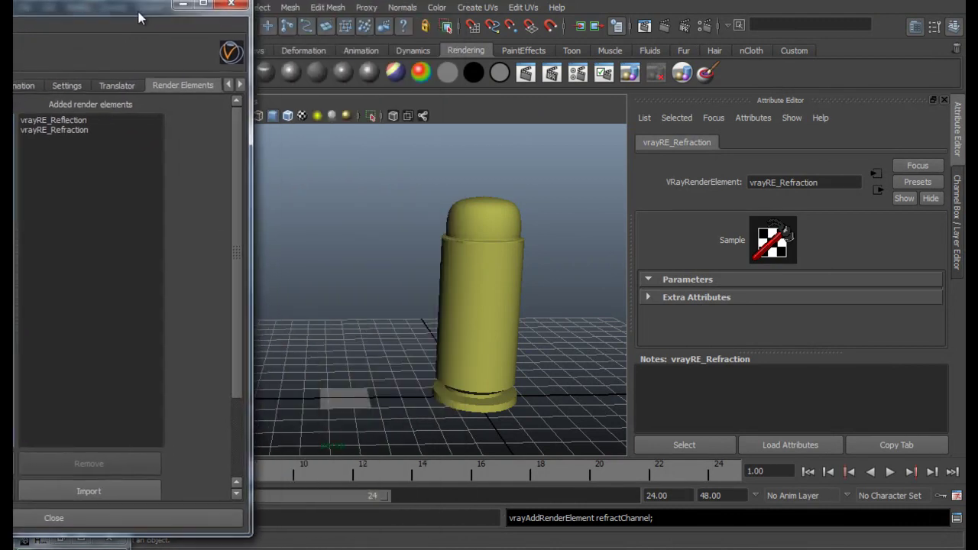
pyautogui.keyDown('alt'); pyautogui.moveTo(479, 217); pyautogui.dragTo(379, 231, button='middle'); pyautogui.keyUp('alt')
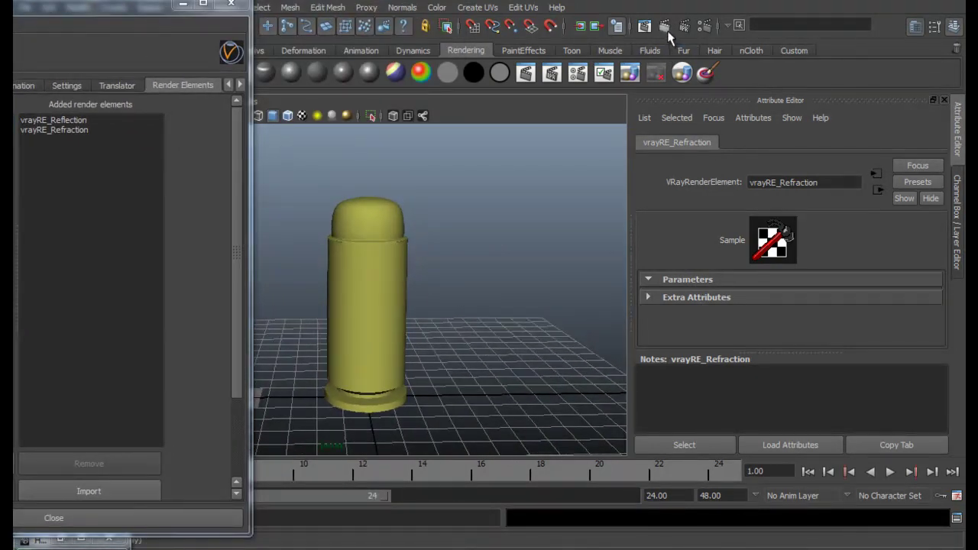
pyautogui.click(664, 27)
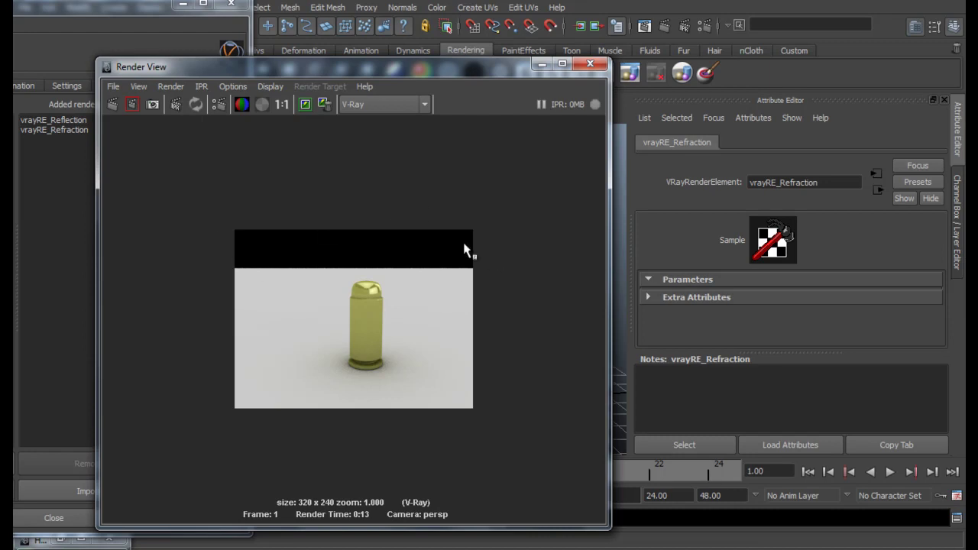
# Adjust the view of the bullet and render the frame again.
pyautogui.click(542, 64)
pyautogui.keyDown('alt'); pyautogui.moveTo(415, 252); pyautogui.dragTo(438, 258); pyautogui.keyUp('alt')
pyautogui.moveTo(149, 22); pyautogui.dragTo(185, 22)
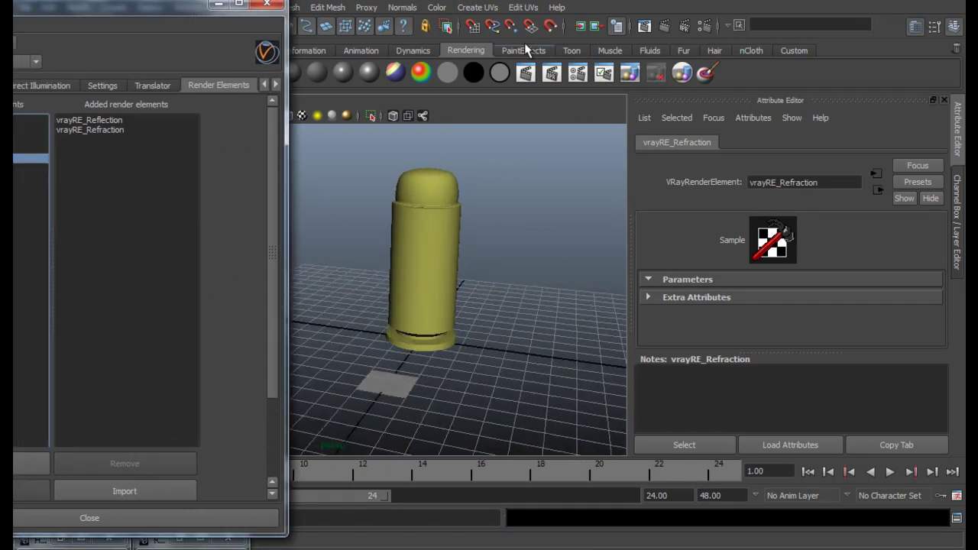
pyautogui.click(648, 26)
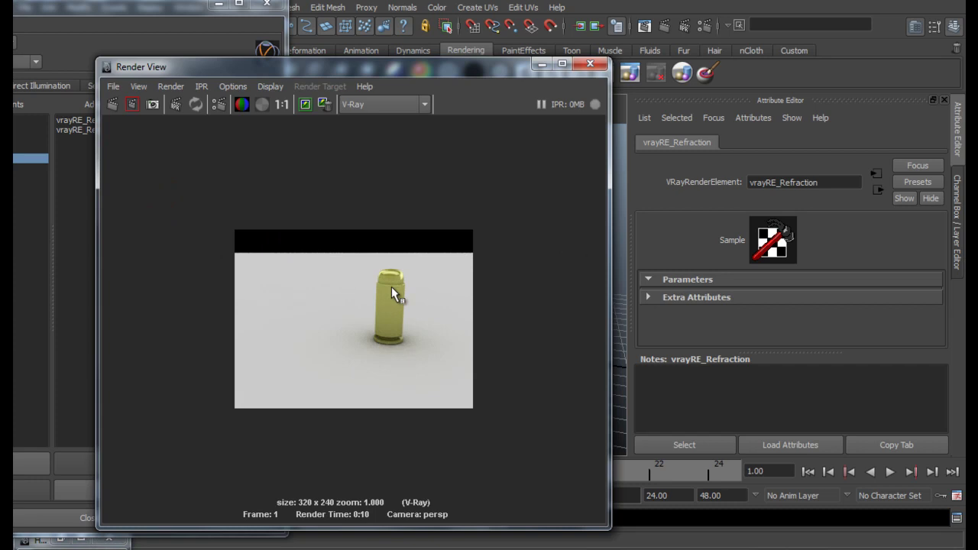
pyautogui.scroll(2, 391, 288)
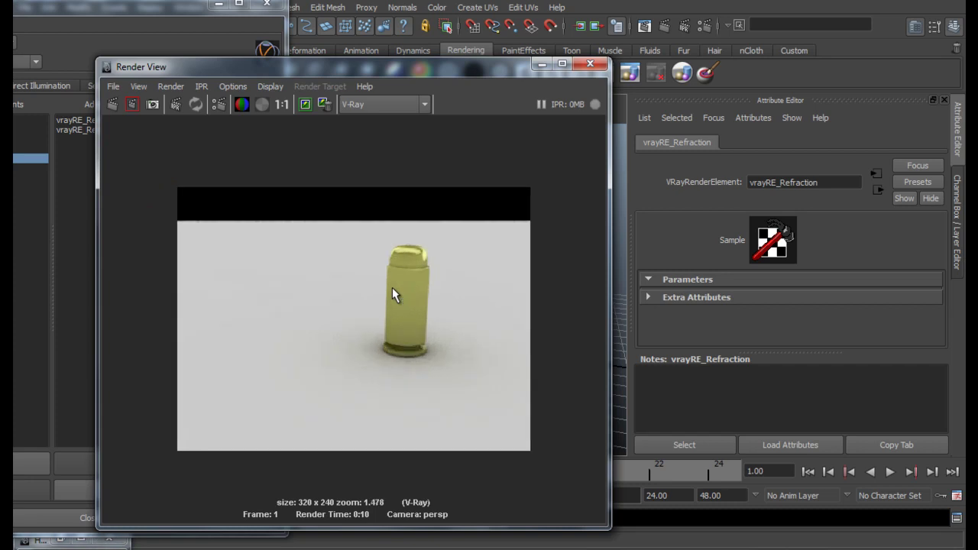
# Face the bullet's base and select the edges around it in Edge mode.
pyautogui.click(590, 64)
pyautogui.keyDown('alt'); pyautogui.moveTo(437, 268); pyautogui.dragTo(471, 243); pyautogui.keyUp('alt')
pyautogui.scroll(3, 474, 260)
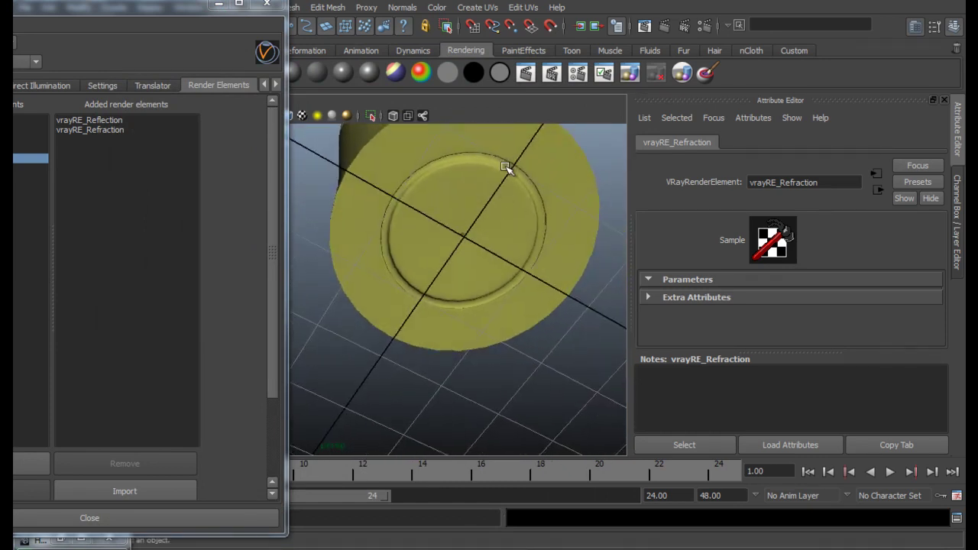
pyautogui.click(504, 166)
pyautogui.scroll(2, 500, 167)
pyautogui.keyDown('alt'); pyautogui.moveTo(502, 170); pyautogui.dragTo(445, 203, button='middle'); pyautogui.keyUp('alt')
pyautogui.moveTo(445, 203)
pyautogui.keyDown('alt'); pyautogui.mouseDown()
pyautogui.moveTo(440, 220)
pyautogui.moveTo(450, 203)
pyautogui.moveTo(485, 203)
pyautogui.moveTo(433, 192)
pyautogui.mouseUp(); pyautogui.keyUp('alt')
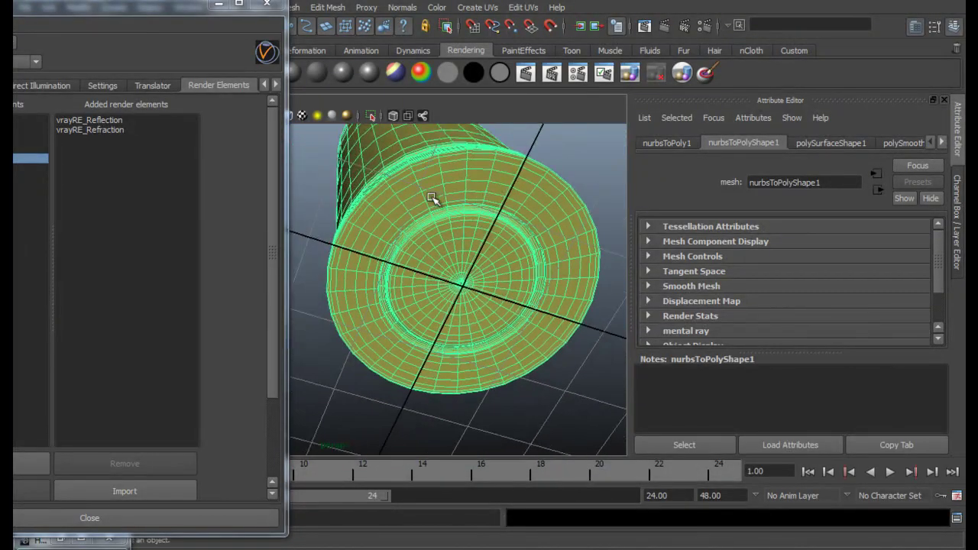
pyautogui.rightClick(432, 198)
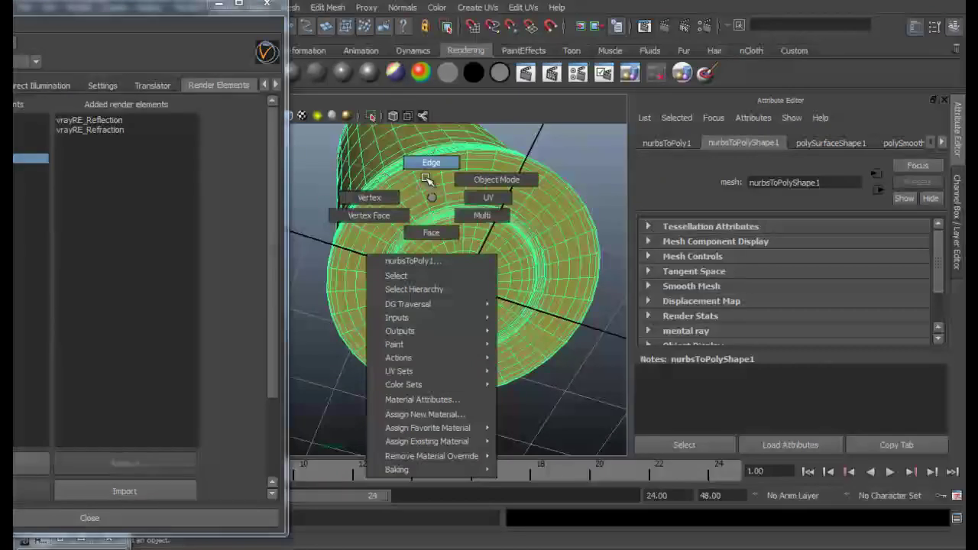
pyautogui.click(431, 164)
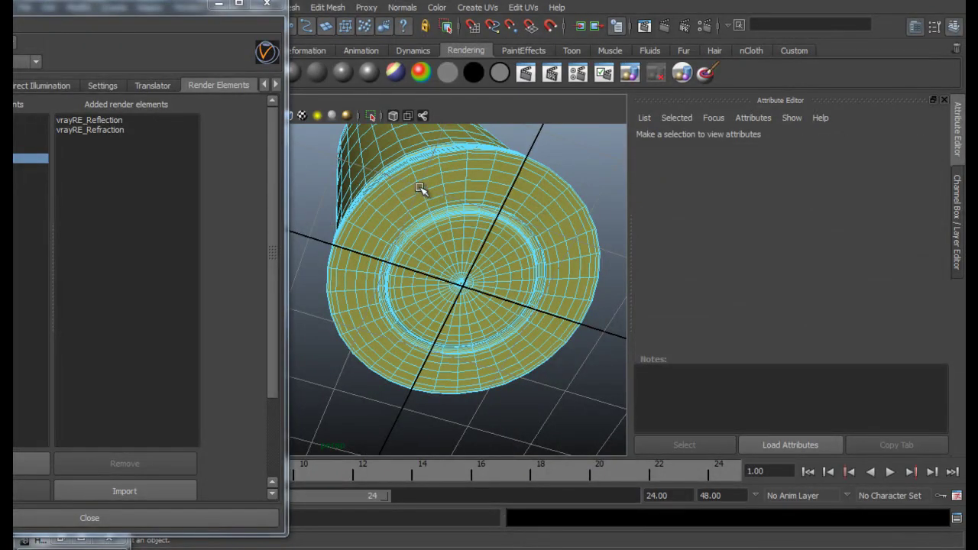
pyautogui.click(422, 192)
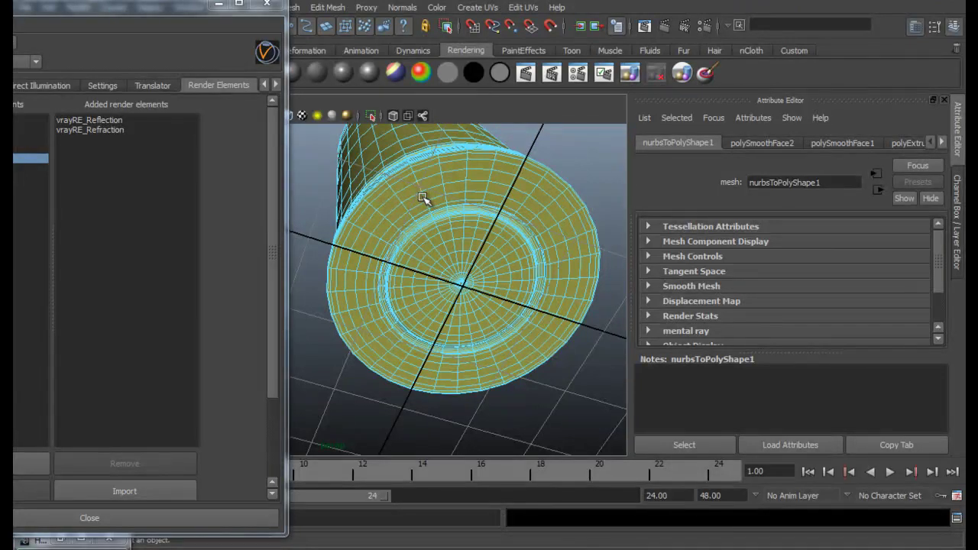
pyautogui.press('f')
pyautogui.hotkey('ctrl', 'z')
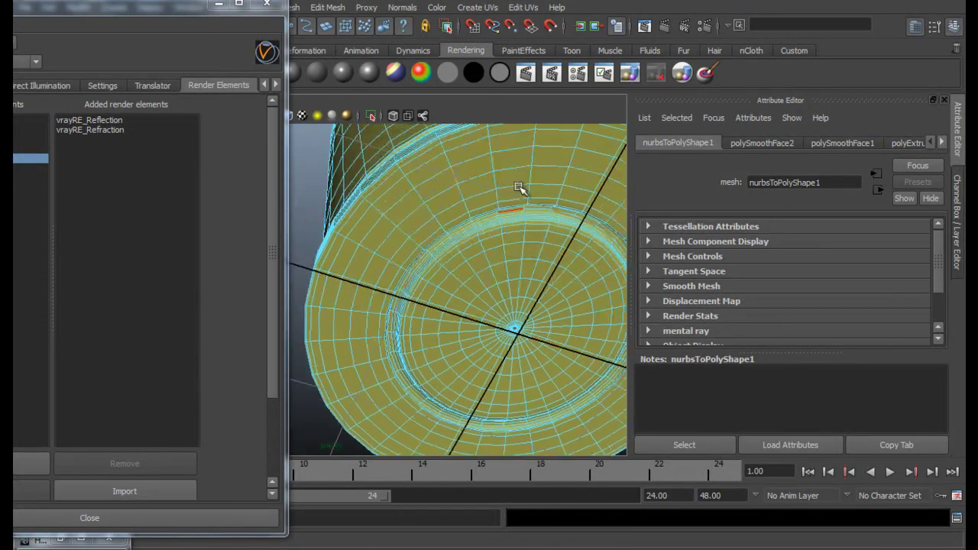
# Convert the base edge selection to faces.
pyautogui.keyDown('ctrl'); pyautogui.rightClick(457, 181); pyautogui.keyUp('ctrl')
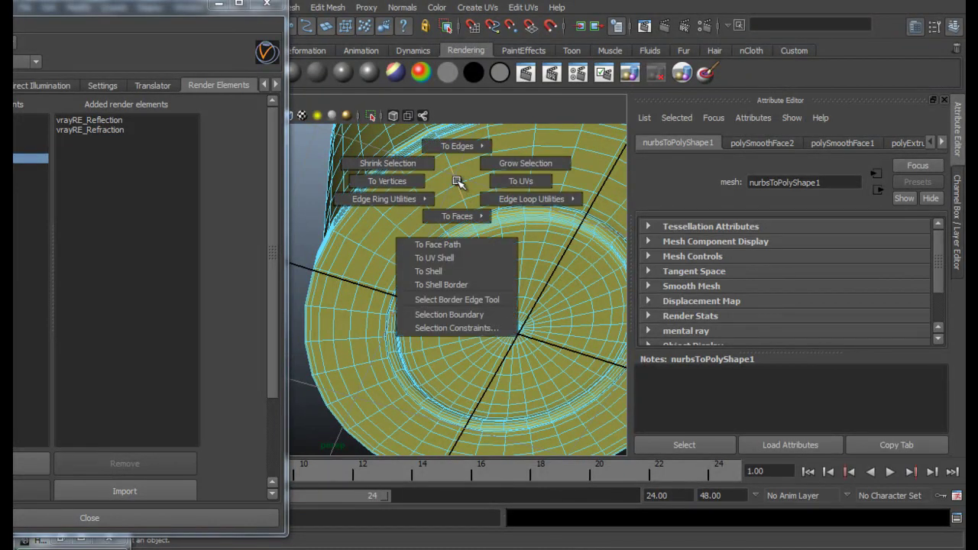
pyautogui.keyDown('ctrl'); pyautogui.moveTo(457, 181); pyautogui.dragTo(426, 218, button='right'); pyautogui.keyUp('ctrl')
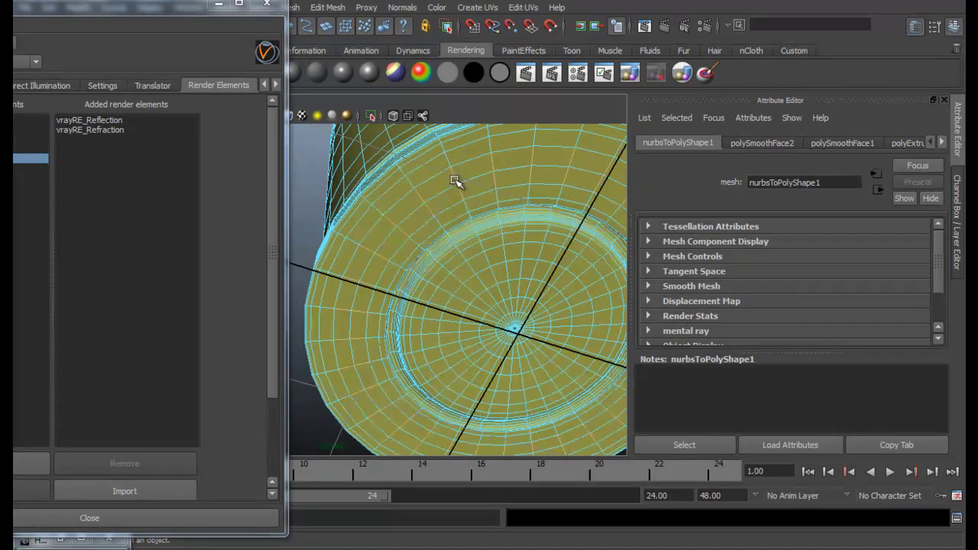
pyautogui.keyDown('ctrl'); pyautogui.moveTo(456, 177); pyautogui.dragTo(456, 177, button='right'); pyautogui.keyUp('ctrl')
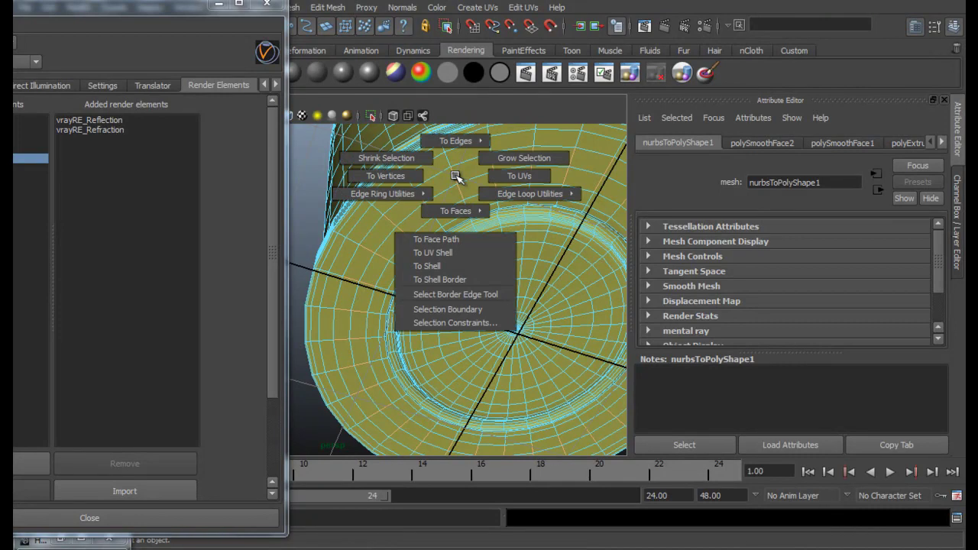
pyautogui.keyDown('ctrl'); pyautogui.moveTo(456, 176); pyautogui.dragTo(463, 225, button='right'); pyautogui.keyUp('ctrl')
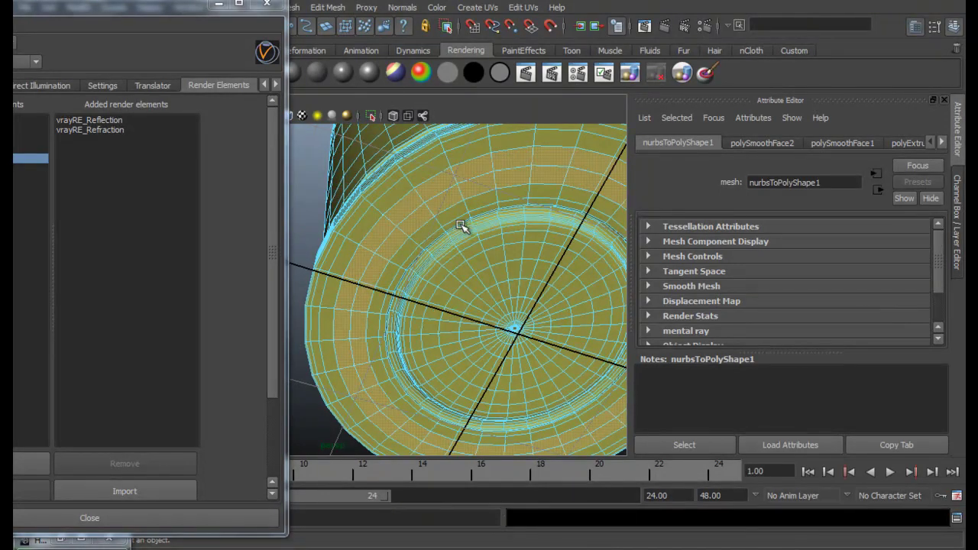
pyautogui.press('f')
pyautogui.keyDown('alt'); pyautogui.moveTo(463, 225); pyautogui.dragTo(471, 243); pyautogui.keyUp('alt')
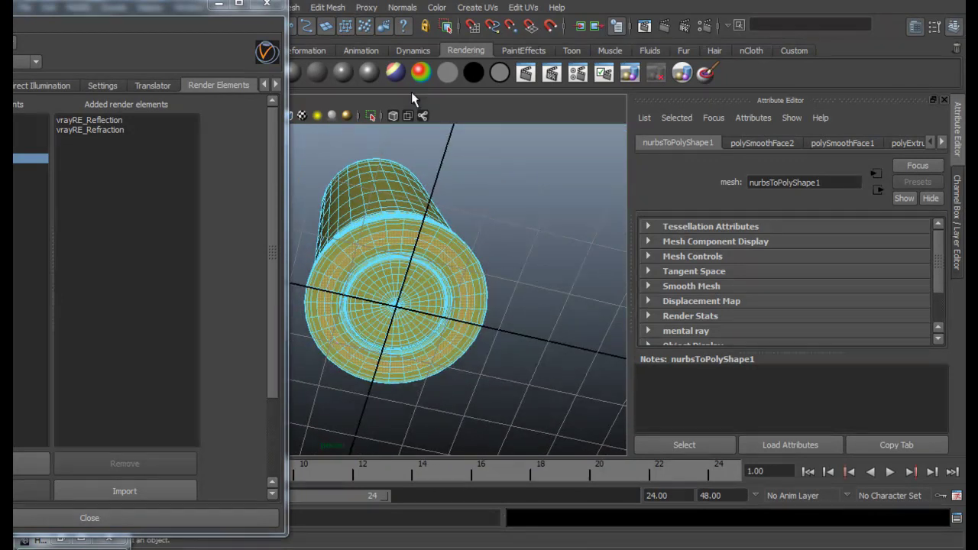
# Assign a new Phong material to the faces and set its colour value to 0.831.
pyautogui.click(345, 74)
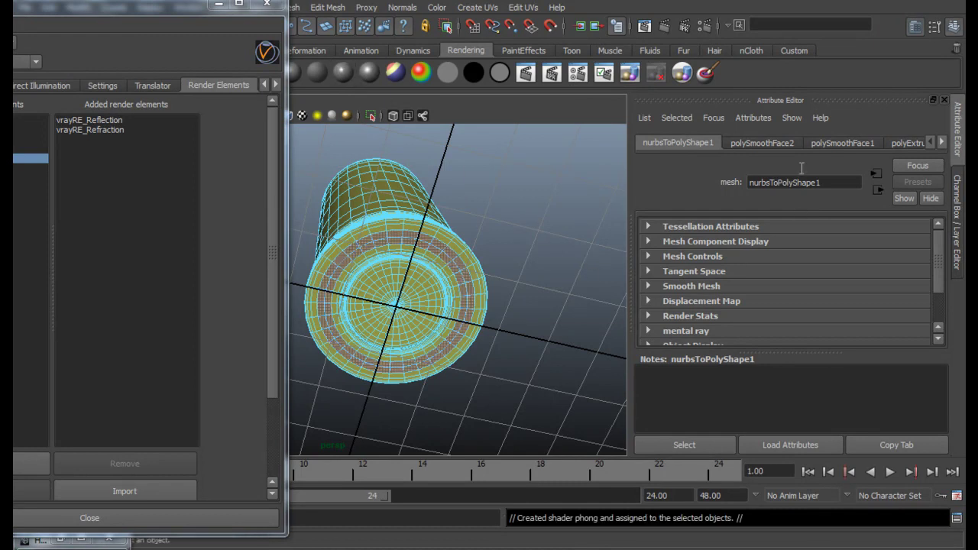
pyautogui.click(941, 143)
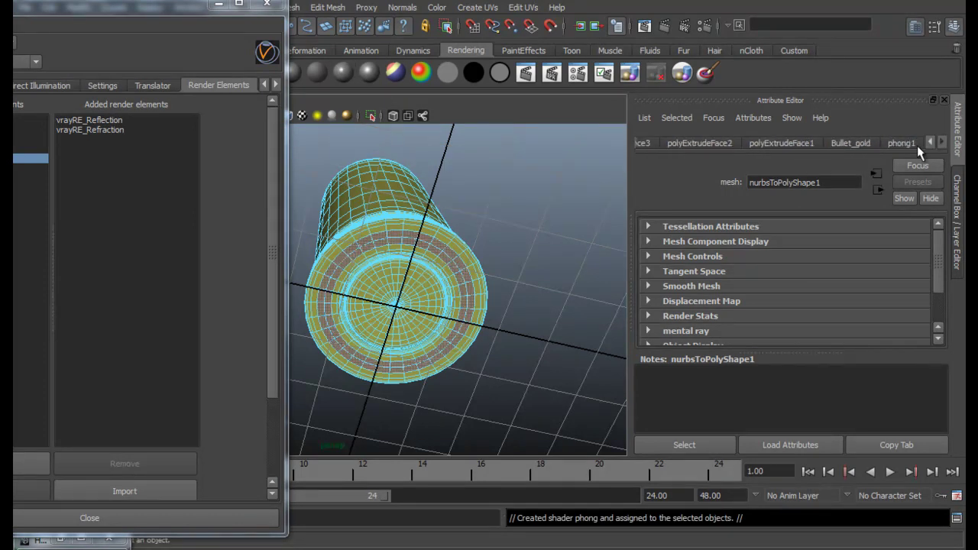
pyautogui.click(914, 145)
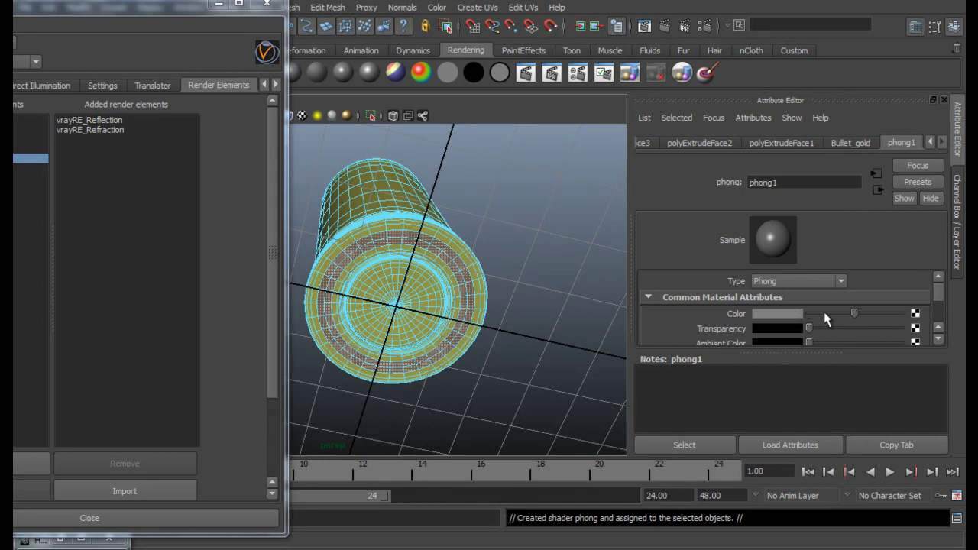
pyautogui.click(791, 313)
pyautogui.moveTo(780, 370); pyautogui.dragTo(814, 371)
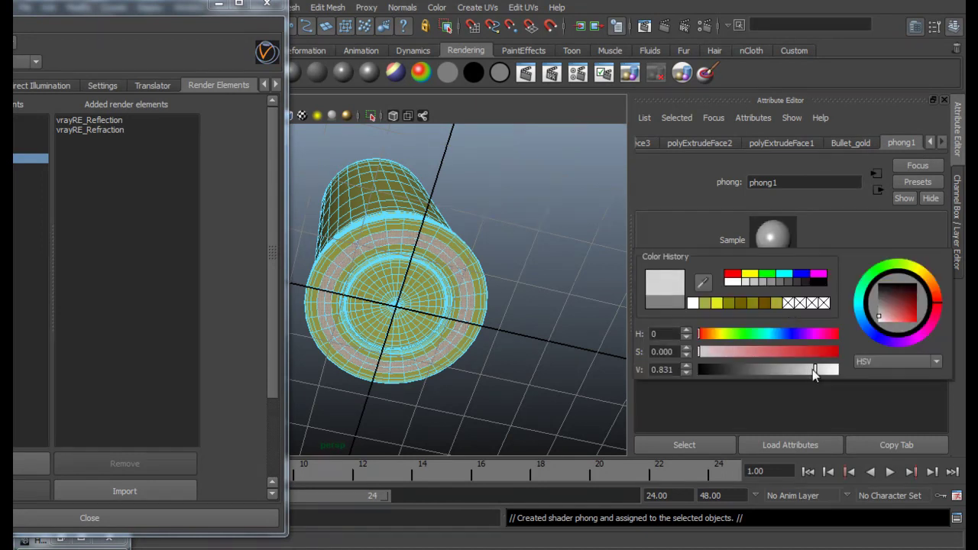
pyautogui.click(478, 285)
pyautogui.keyDown('alt'); pyautogui.moveTo(479, 285); pyautogui.dragTo(510, 269); pyautogui.keyUp('alt')
pyautogui.click(219, 4)
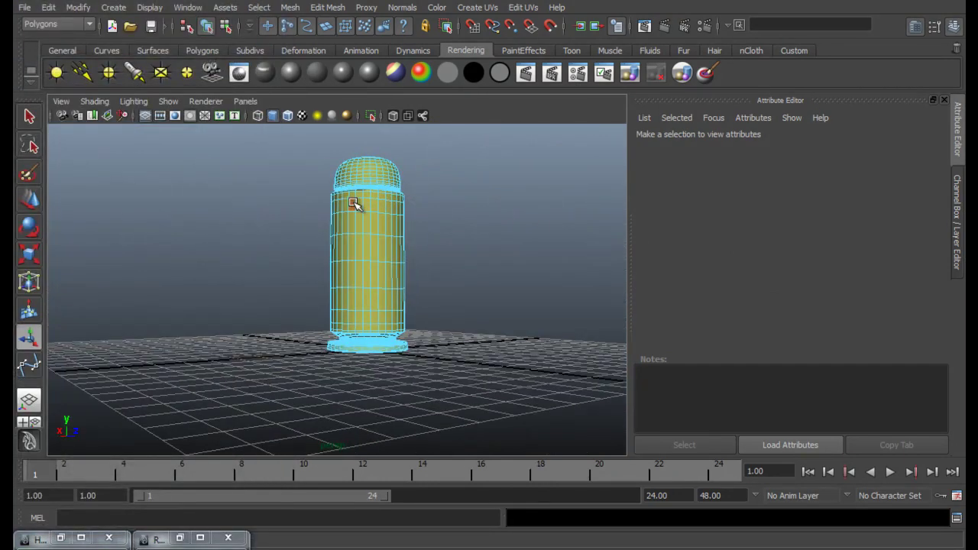
# Scale the bullet down and lower it slightly in the front view.
pyautogui.moveTo(354, 202); pyautogui.dragTo(402, 195, button='right')
pyautogui.keyDown('alt'); pyautogui.moveTo(478, 286); pyautogui.dragTo(354, 258); pyautogui.keyUp('alt')
pyautogui.click(365, 261)
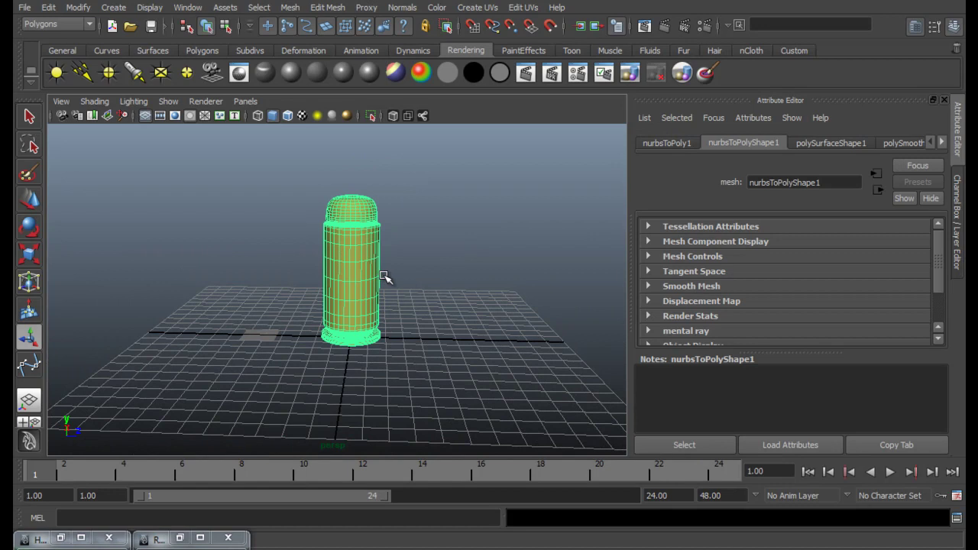
pyautogui.press('r')
pyautogui.moveTo(416, 285); pyautogui.dragTo(401, 284)
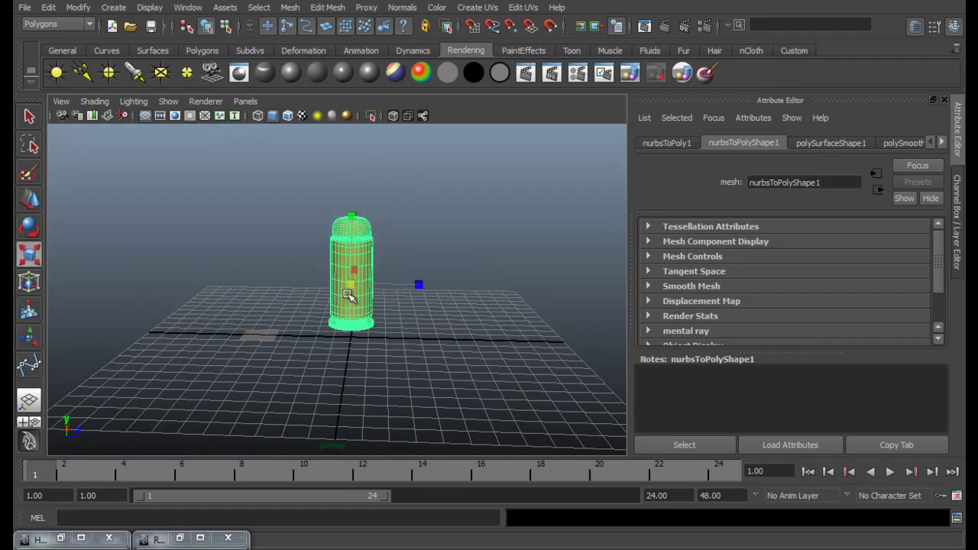
pyautogui.press('space')
pyautogui.press('space')
pyautogui.press('w')
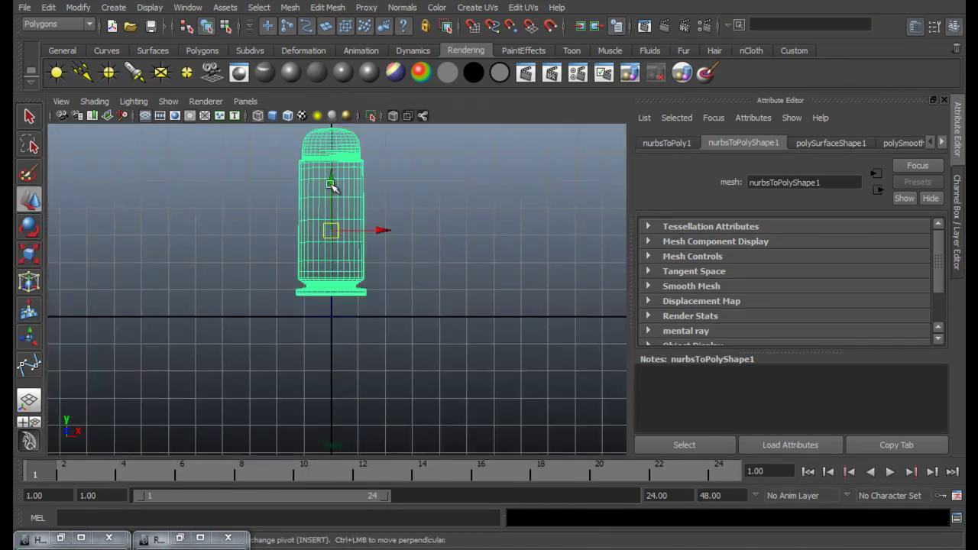
pyautogui.moveTo(335, 197); pyautogui.dragTo(334, 208)
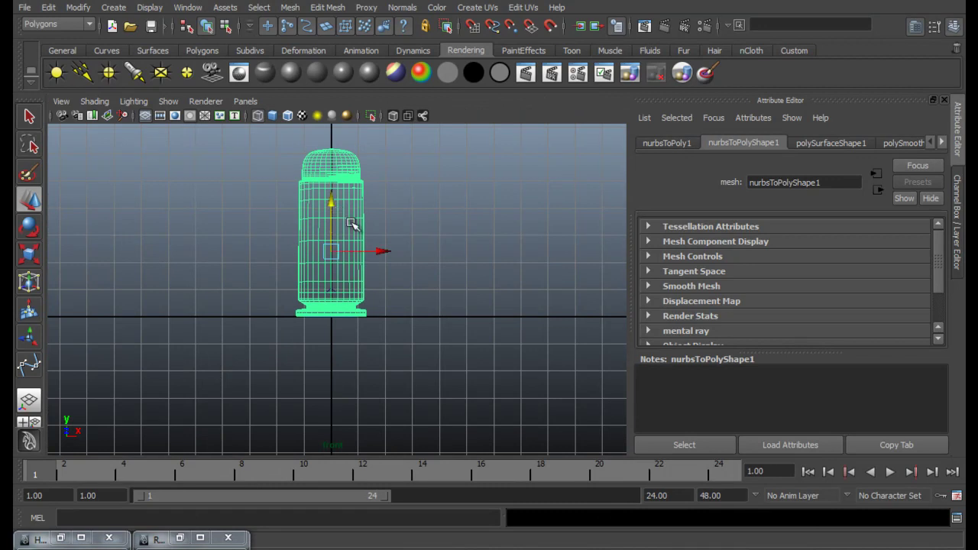
pyautogui.hotkey('alt', 'Tab')
pyautogui.hotkey('alt', 'Tab')
pyautogui.hotkey('alt', 'Tab')
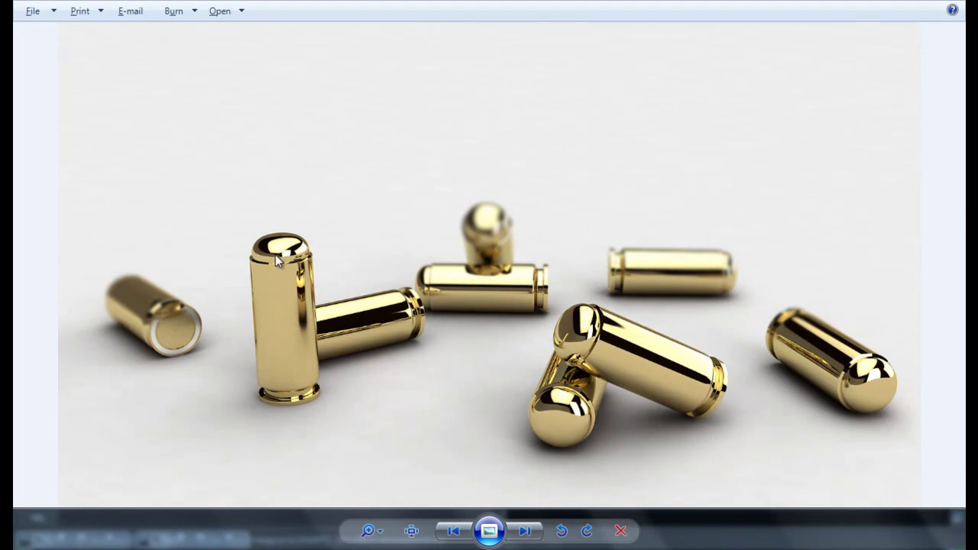
pyautogui.hotkey('alt', 'Tab')
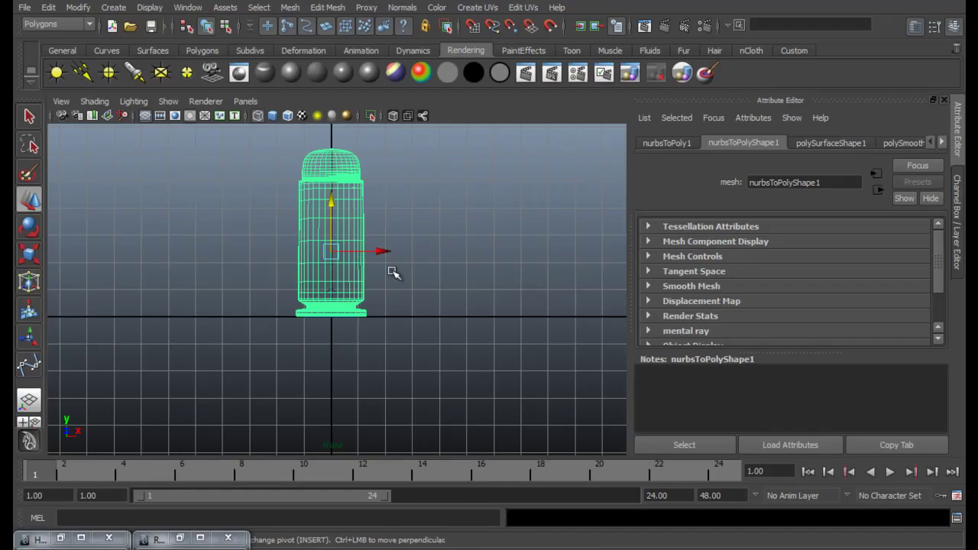
pyautogui.press('space')
pyautogui.press('space')
pyautogui.keyDown('alt'); pyautogui.moveTo(445, 242); pyautogui.dragTo(369, 308); pyautogui.keyUp('alt')
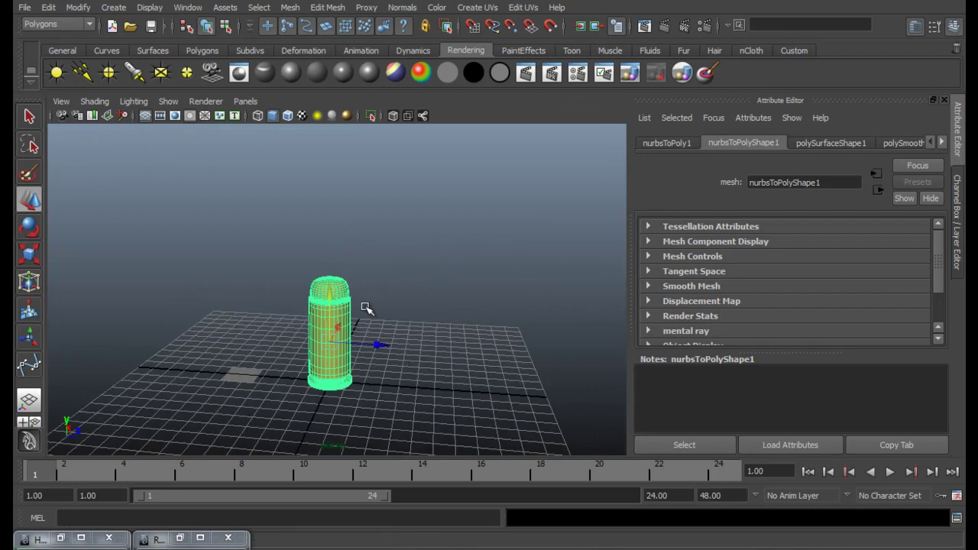
# Duplicate the bullet, move the copy left, lay it on its side and lower it to the ground.
pyautogui.hotkey('ctrl', 'd')
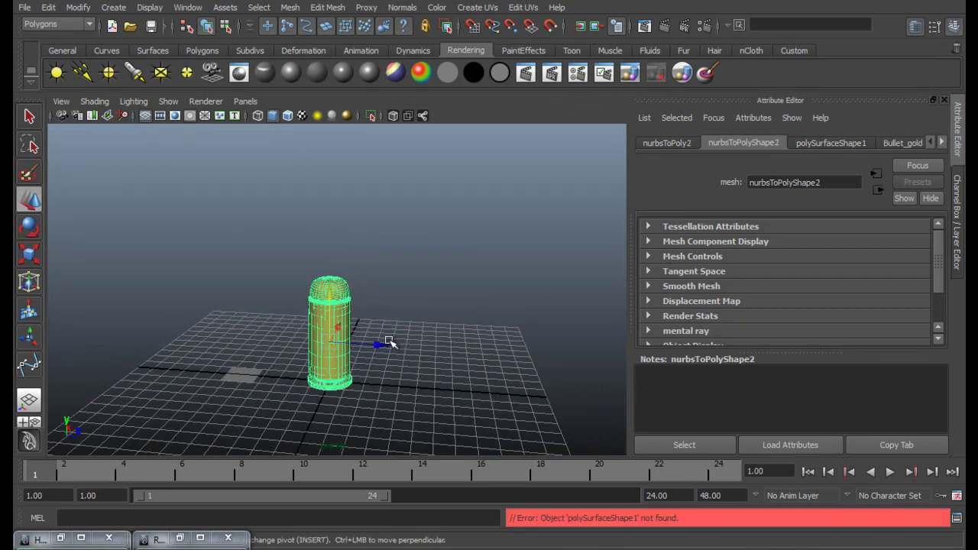
pyautogui.moveTo(384, 344); pyautogui.dragTo(279, 330)
pyautogui.press('e')
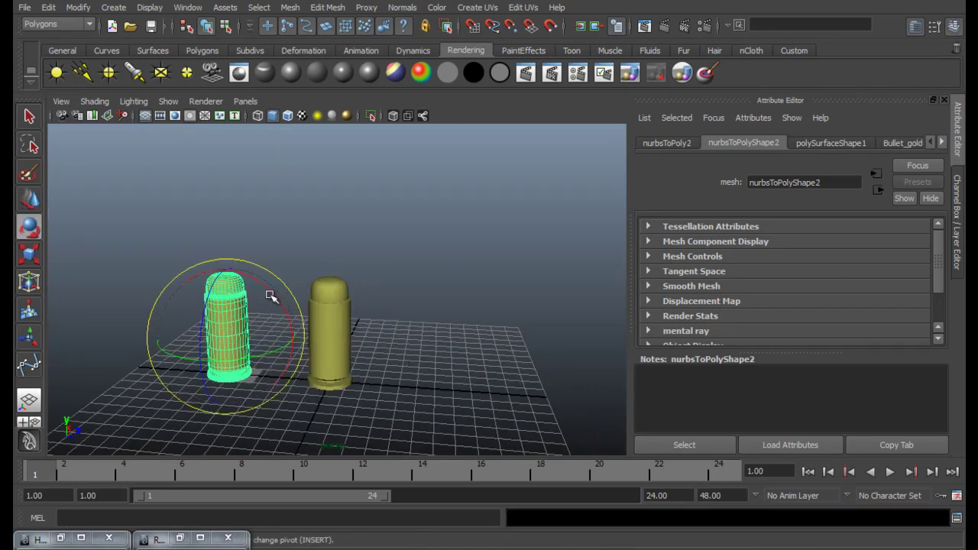
pyautogui.moveTo(272, 296); pyautogui.dragTo(170, 267)
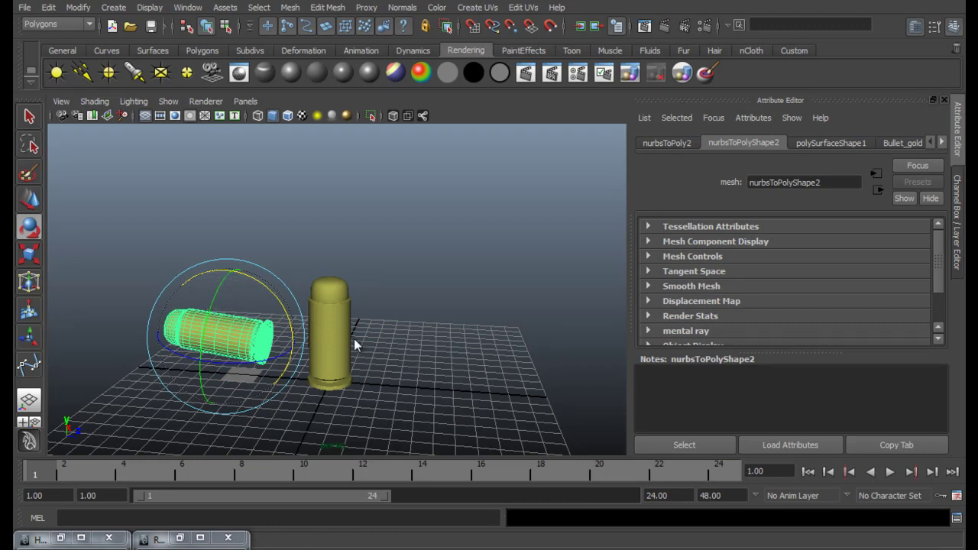
pyautogui.press('space')
pyautogui.press('space')
pyautogui.press('w')
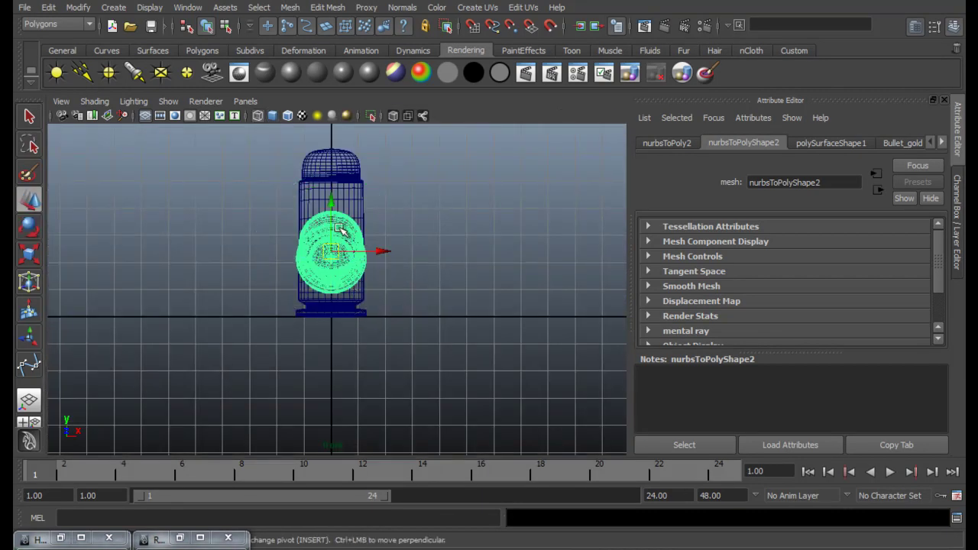
pyautogui.moveTo(331, 205); pyautogui.dragTo(331, 226)
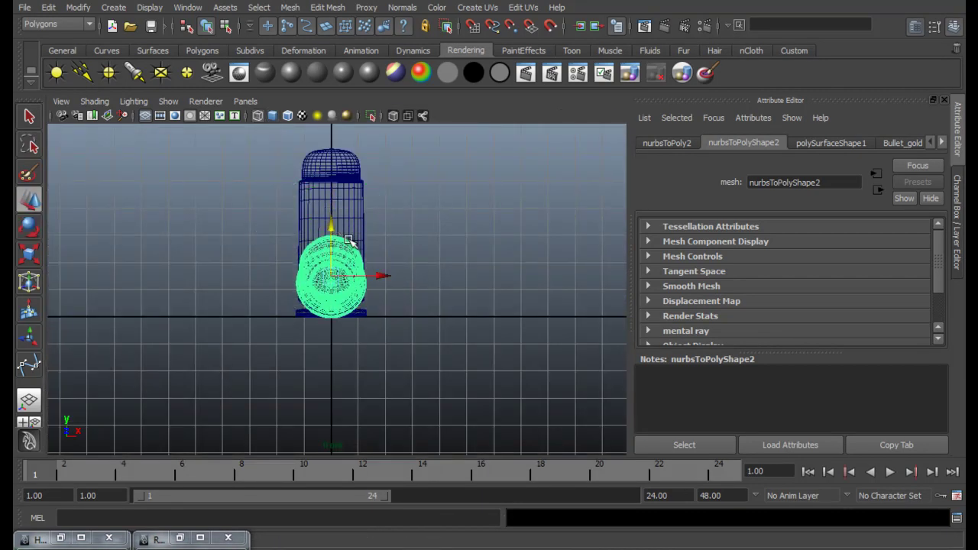
pyautogui.press('space')
pyautogui.press('space')
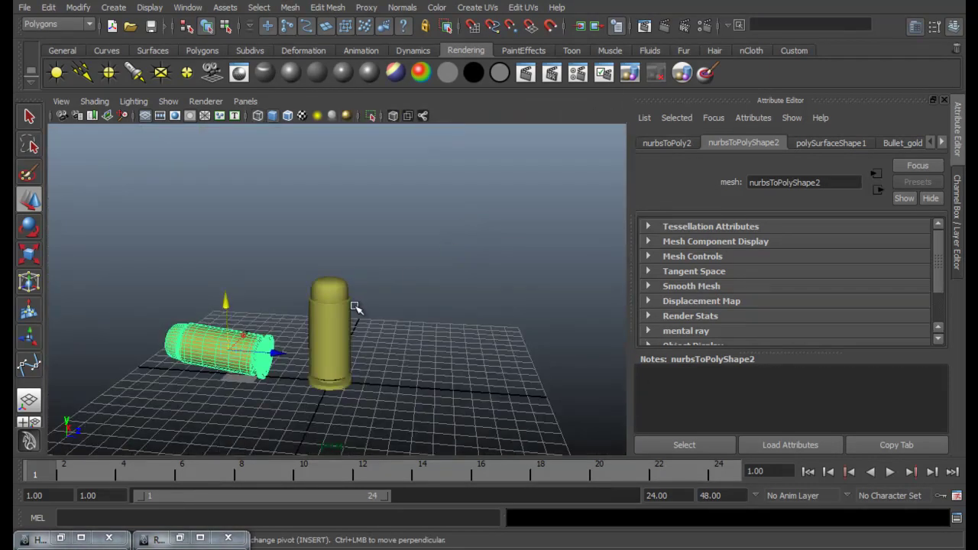
# Duplicate the upright bullet again, move the copy right and rotate it.
pyautogui.click(332, 319)
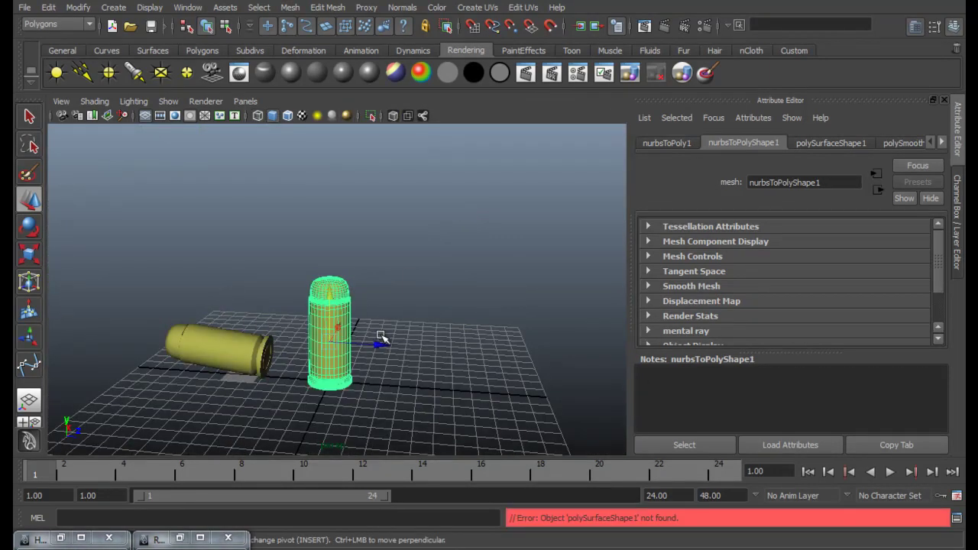
pyautogui.hotkey('ctrl', 'd')
pyautogui.moveTo(378, 338); pyautogui.dragTo(442, 248)
pyautogui.press('e')
pyautogui.moveTo(445, 340); pyautogui.dragTo(471, 304)
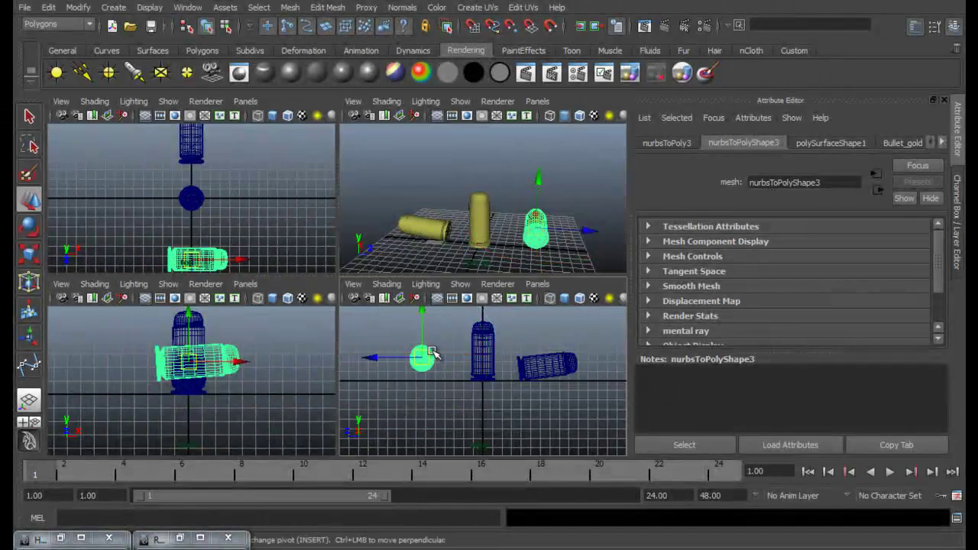
# Drop the third bullet along Y onto the ground, deselect, and render the three bullets in V-Ray.
pyautogui.press('w')
pyautogui.click(425, 321)
pyautogui.moveTo(425, 321); pyautogui.dragTo(422, 328)
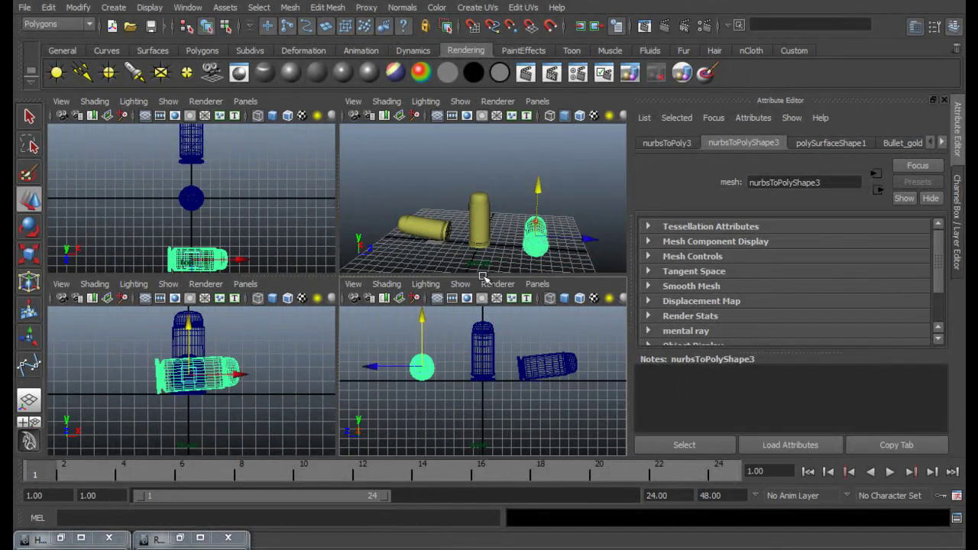
pyautogui.click(495, 239)
pyautogui.keyDown('alt'); pyautogui.moveTo(512, 210); pyautogui.dragTo(529, 223); pyautogui.keyUp('alt')
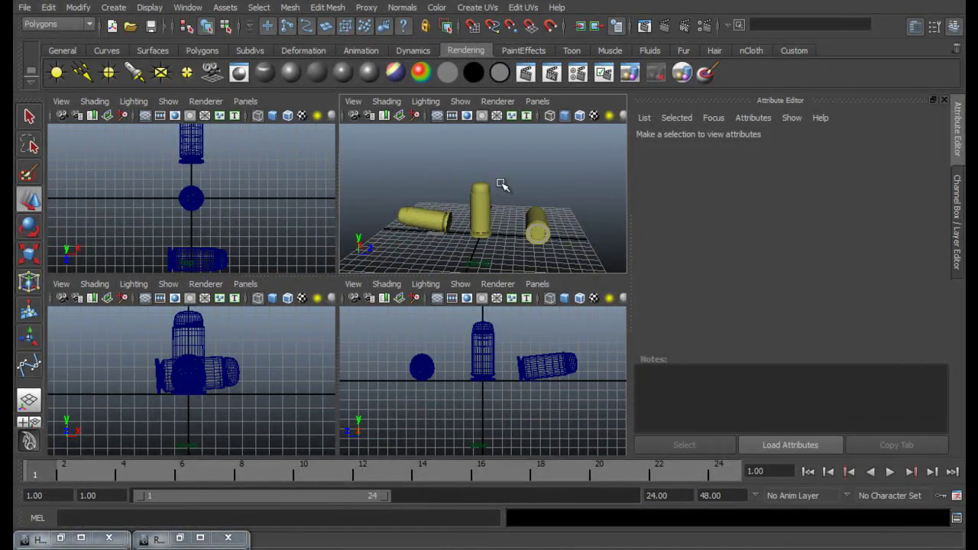
pyautogui.click(664, 28)
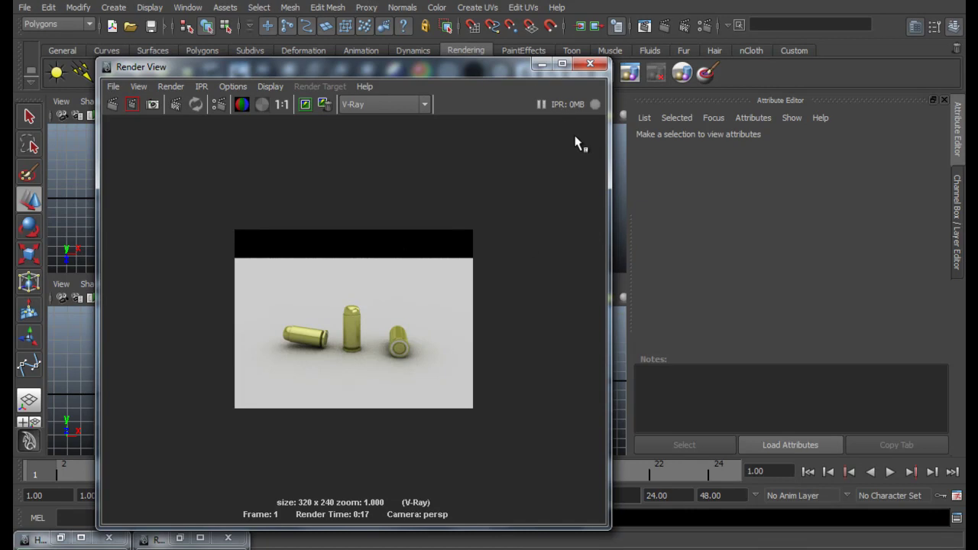
# Compare the render with the reference photo, close the Render View and select the standing bullet.
pyautogui.hotkey('alt', 'Tab')
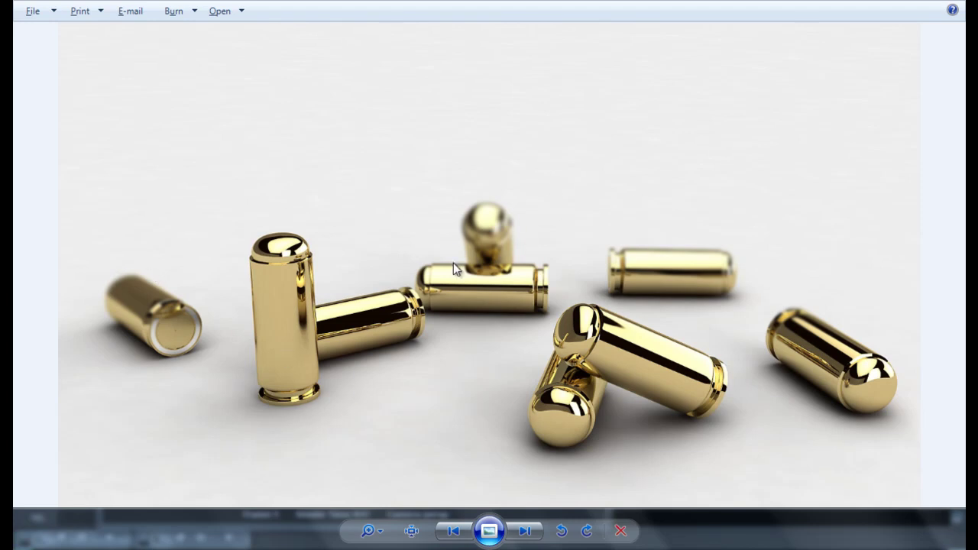
pyautogui.hotkey('alt', 'Tab')
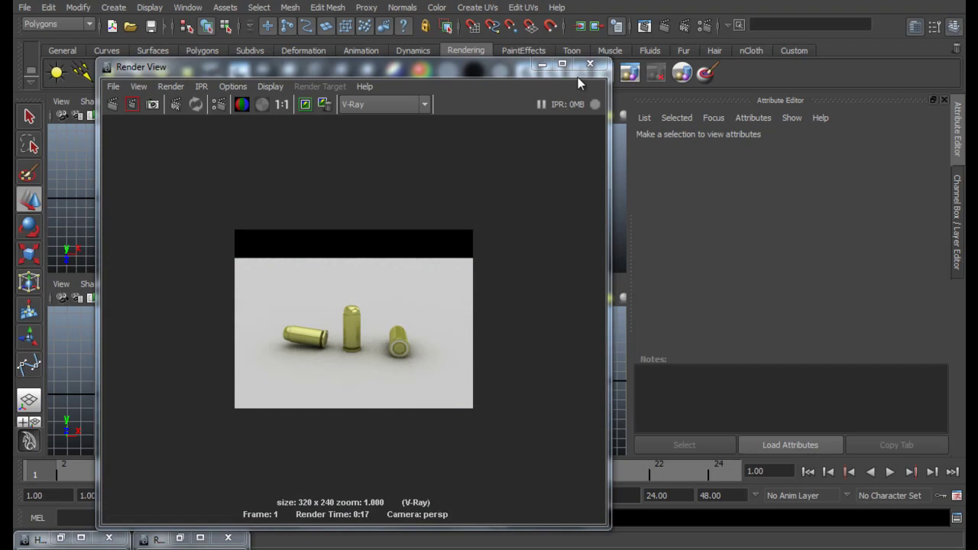
pyautogui.click(590, 64)
pyautogui.keyDown('alt'); pyautogui.moveTo(548, 151); pyautogui.dragTo(547, 179); pyautogui.keyUp('alt')
pyautogui.click(449, 183)
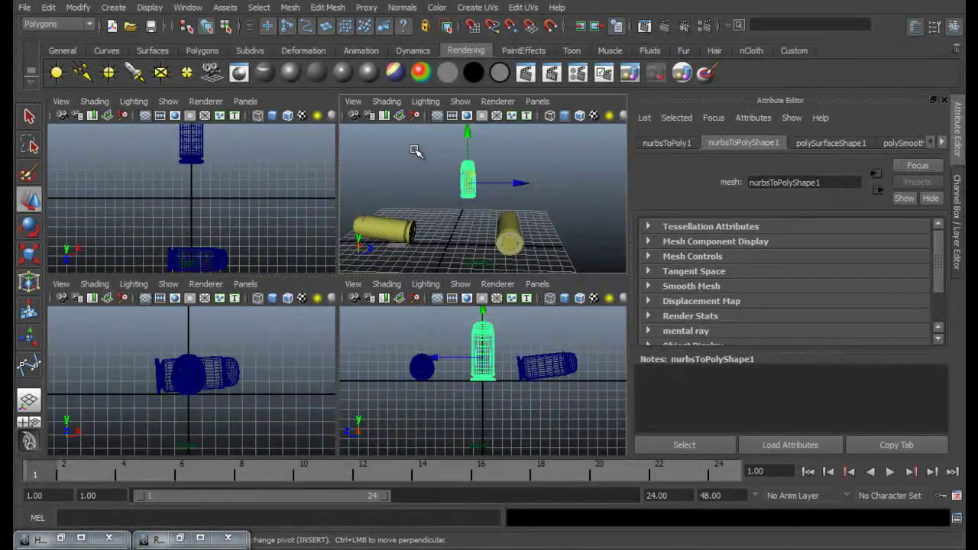
# Centre the standing bullet between the two lying ones, deselect it and tumble the view.
pyautogui.keyDown('alt'); pyautogui.moveTo(544, 176); pyautogui.dragTo(515, 190); pyautogui.keyUp('alt')
pyautogui.click(510, 205)
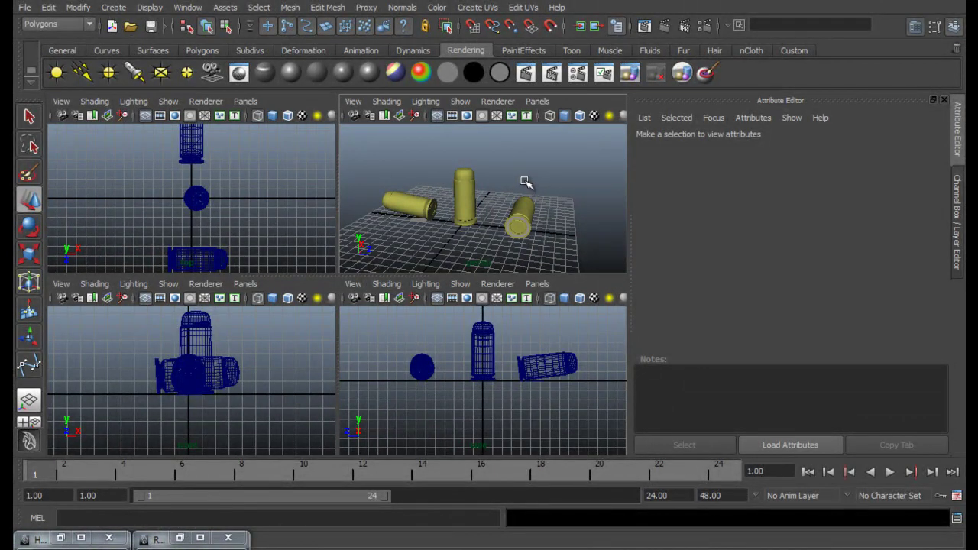
pyautogui.keyDown('alt'); pyautogui.moveTo(527, 182); pyautogui.dragTo(494, 188); pyautogui.keyUp('alt')
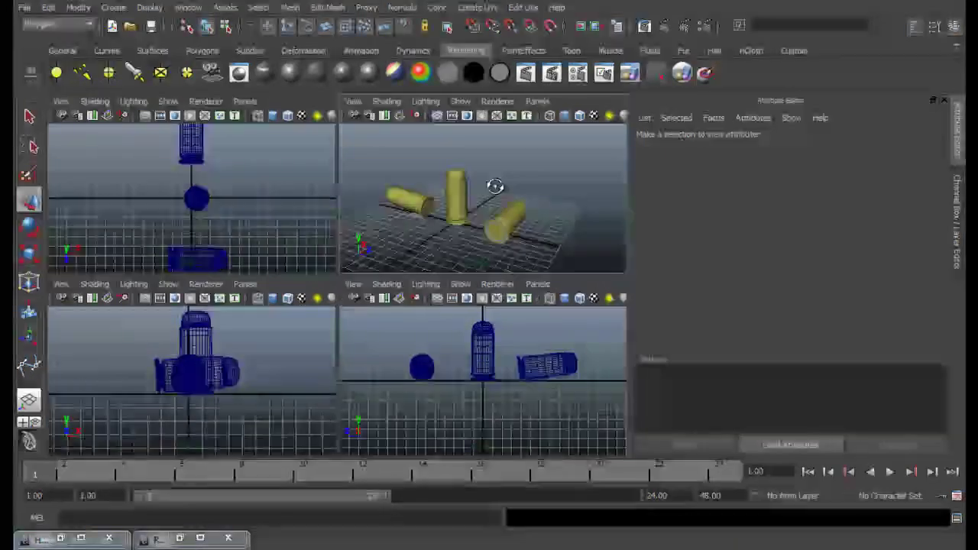